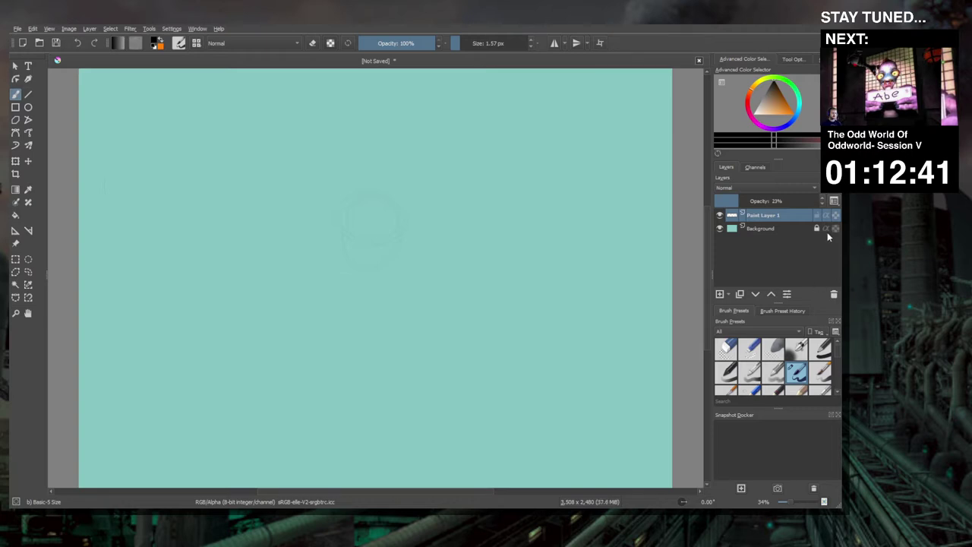
Set Paint Layer 1's opacity to 51% and clear the whole head sketch from the layer
left_click_drag(738, 201, 769, 202)
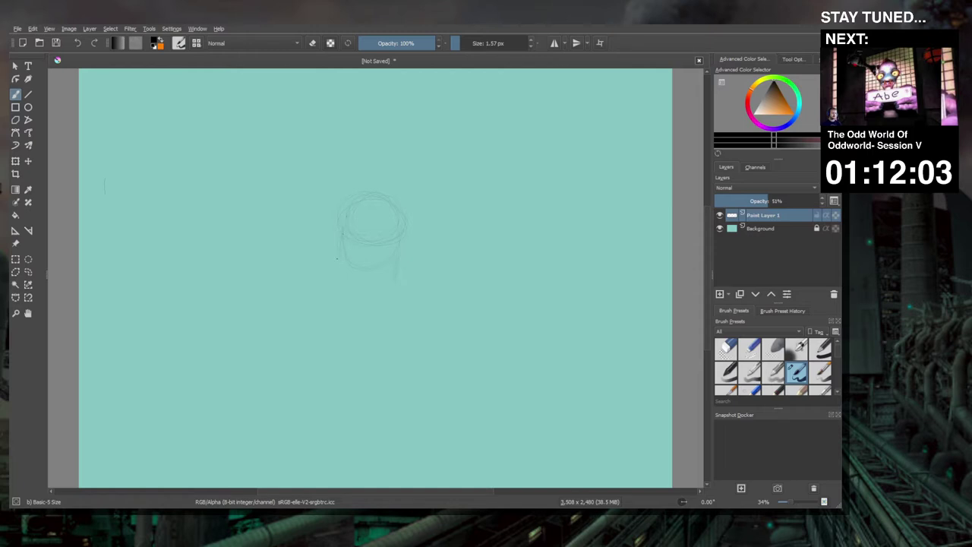
key("ctrl+a")
key("Delete")
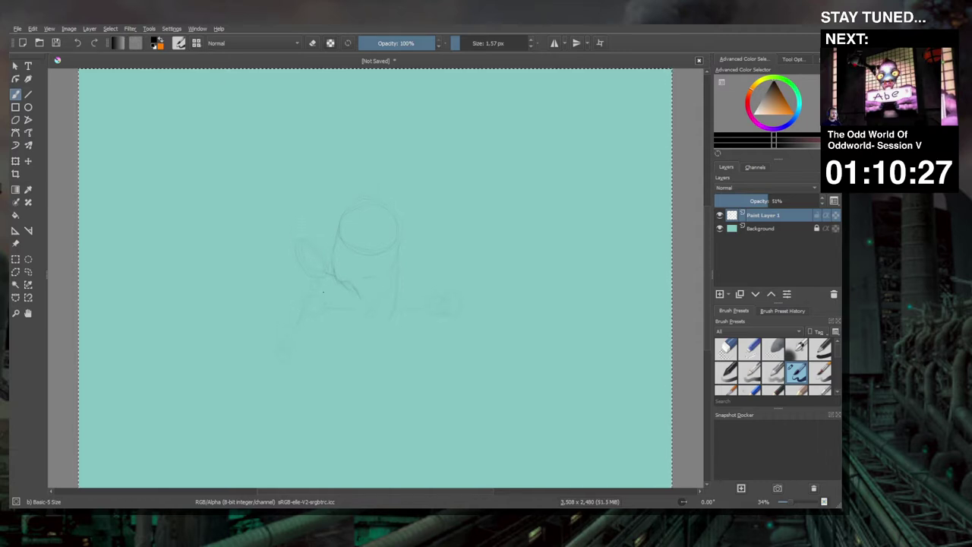
Sketch the figure's head, face, raised hand, shoulders and knotted top with a 1.57 px brush
left_click_drag(338, 277, 357, 292)
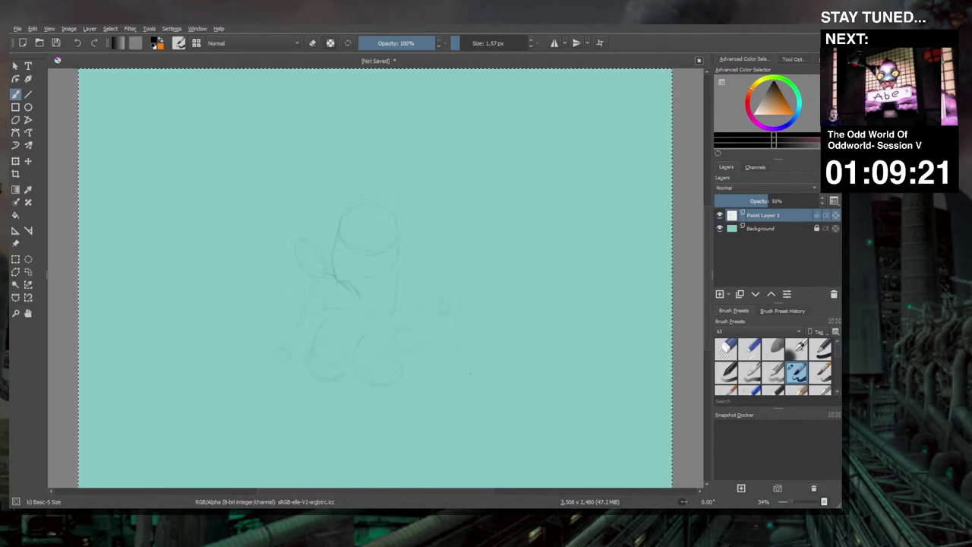
left_click_drag(397, 228, 395, 301)
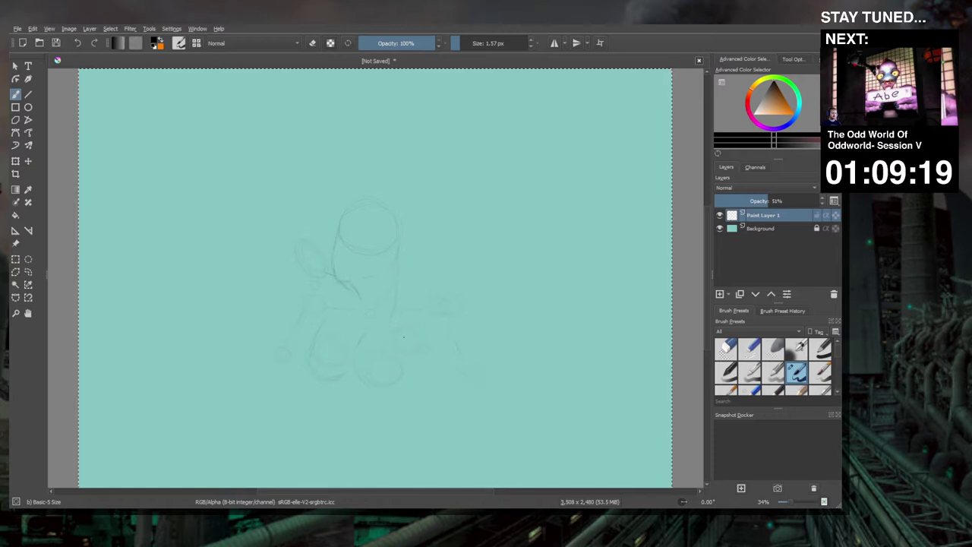
key("ctrl+z")
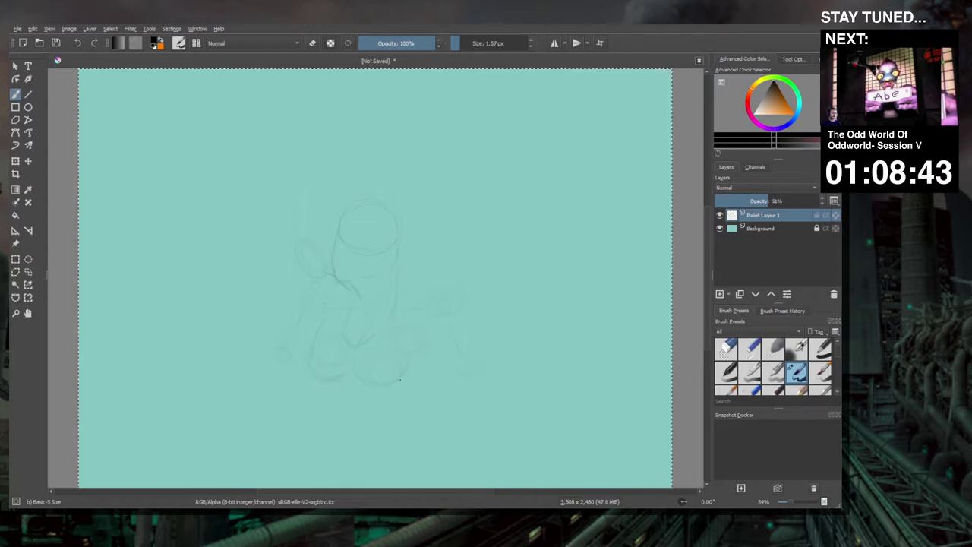
left_click_drag(400, 379, 395, 385)
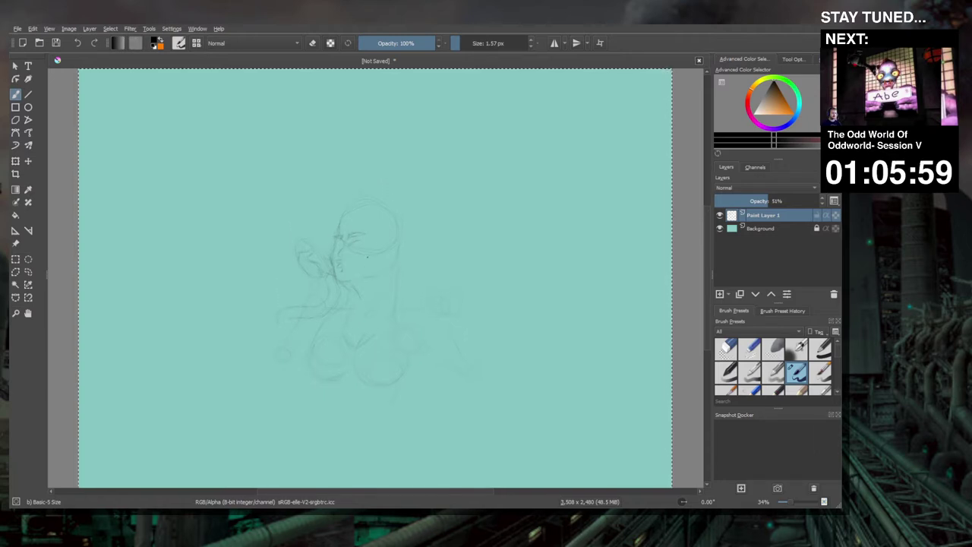
left_click_drag(370, 252, 363, 240)
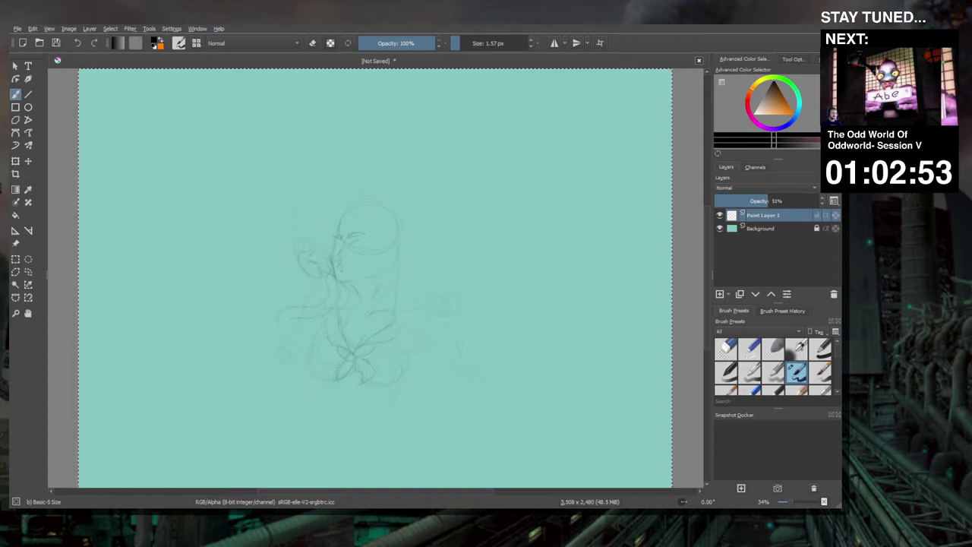
Erase one loose end of the chest knot with a 10.36 px eraser
left_click(311, 44)
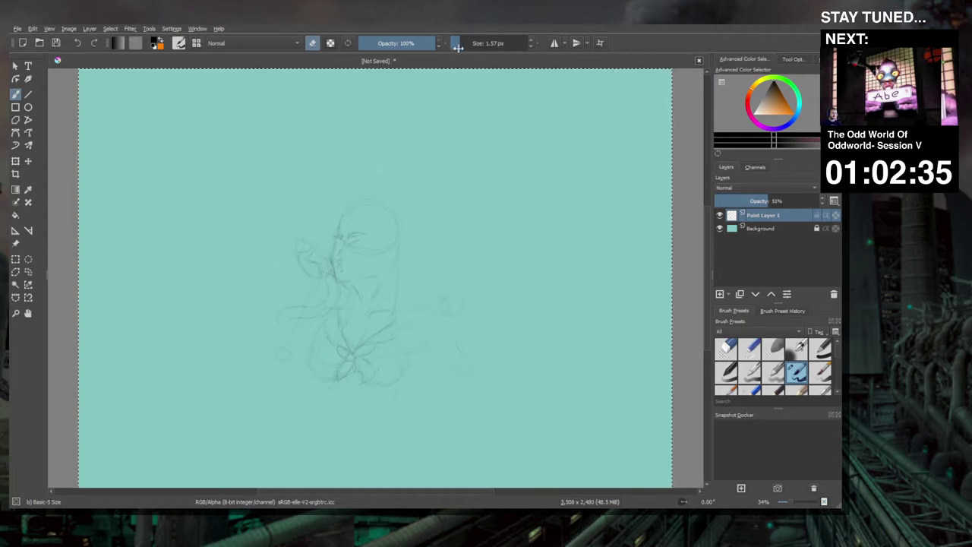
left_click_drag(458, 48, 462, 48)
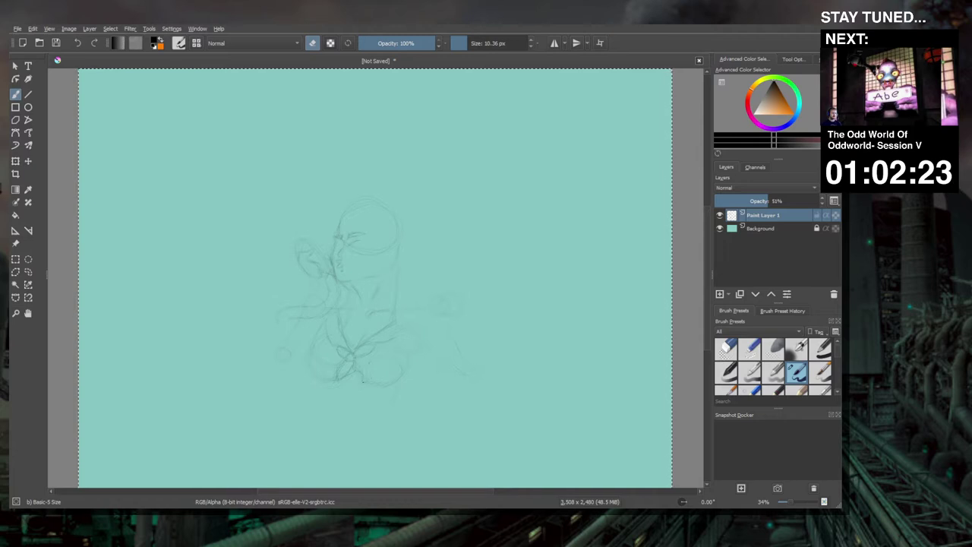
left_click_drag(364, 379, 357, 366)
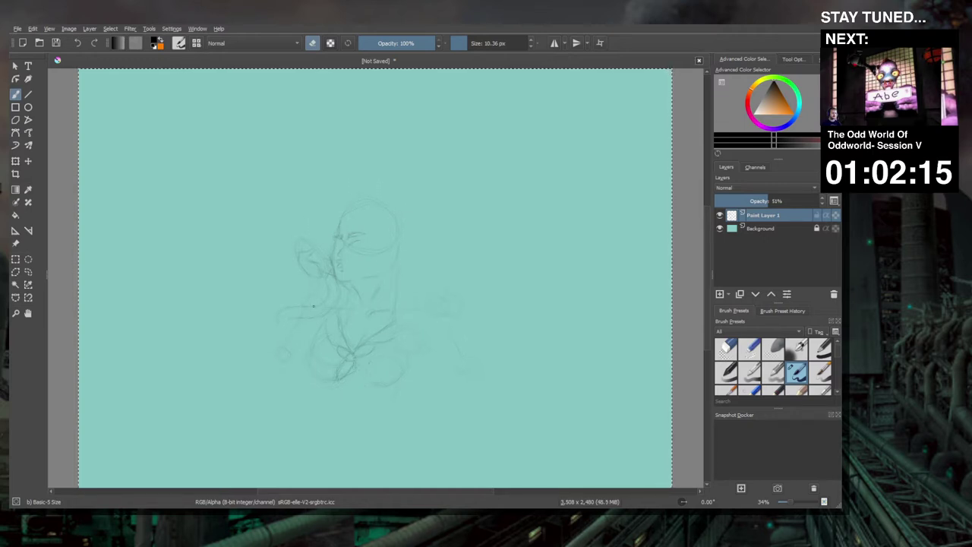
Sketch the hand and arm beside the chest with a 0.73 px brush, and set Paint Layer 1's opacity to 83%
key("e")
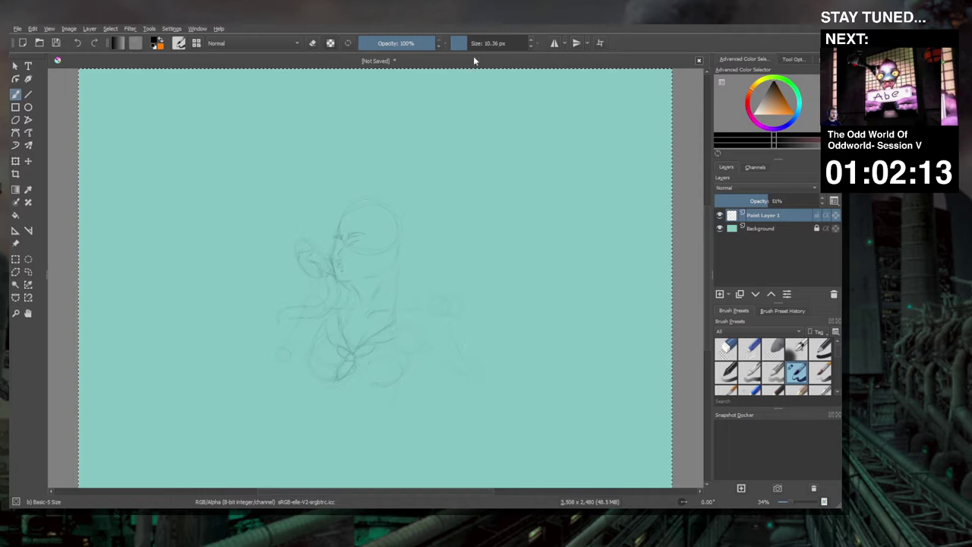
key("bracketleft")
key("bracketleft")
key("bracketleft")
key("bracketleft")
key("bracketleft")
key("bracketleft")
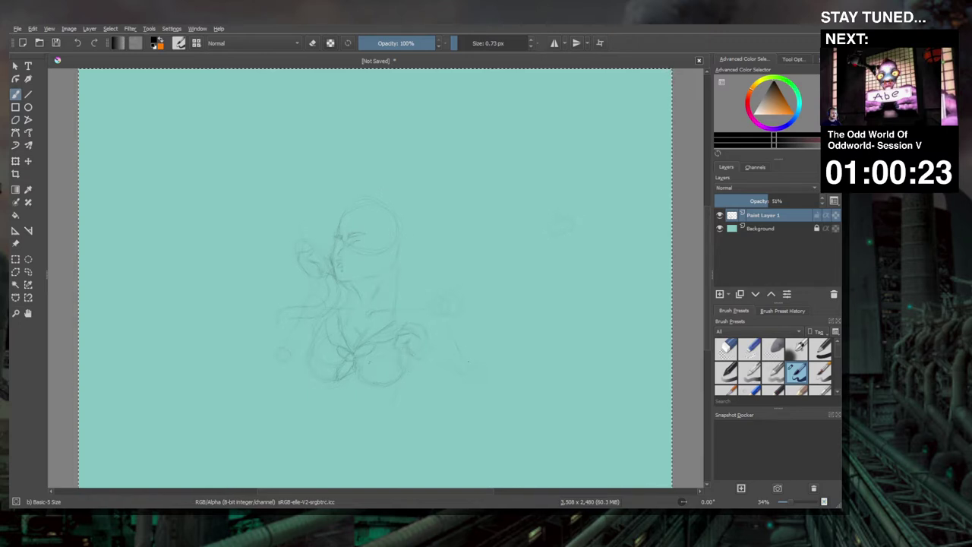
left_click_drag(775, 202, 800, 201)
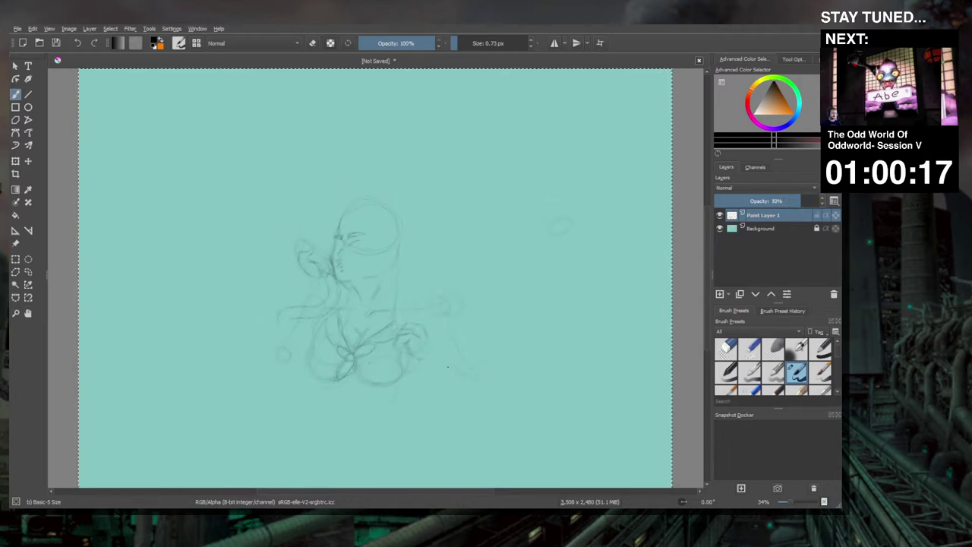
mouse_move(448, 367)
left_mouse_down()
mouse_move(441, 304)
mouse_move(456, 357)
mouse_move(403, 354)
left_mouse_up()
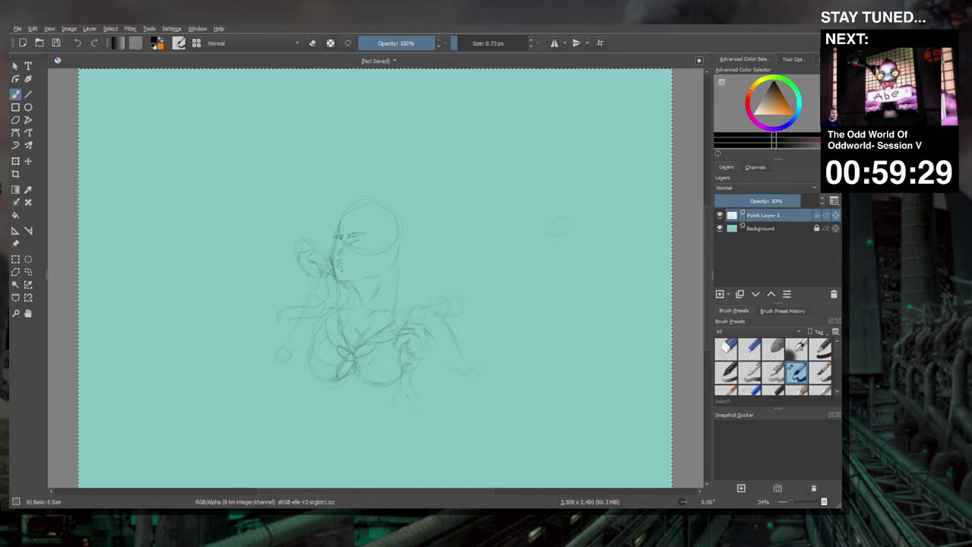
Erase the shoulder's construction circle and the stray ellipse away from the figure with a 19.52 px eraser
left_click(313, 43)
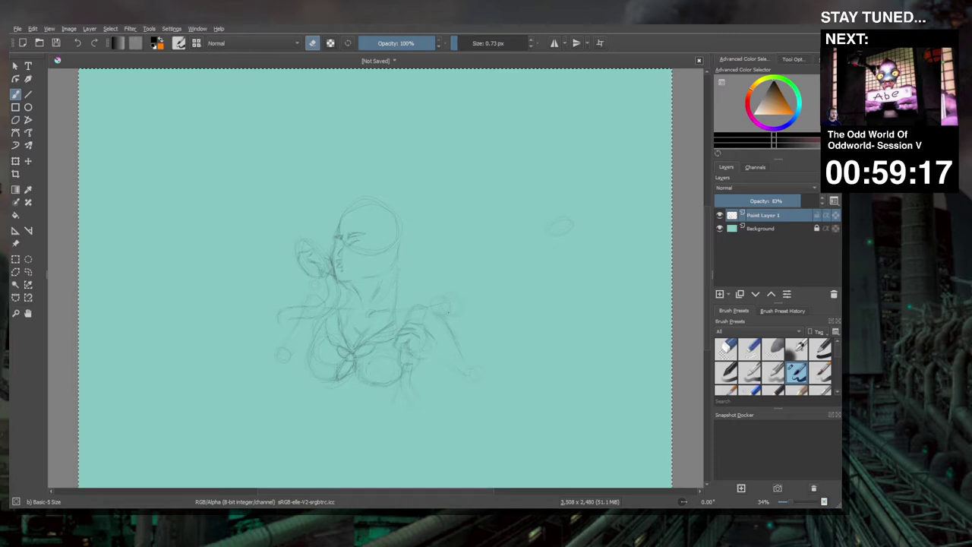
left_click(469, 42)
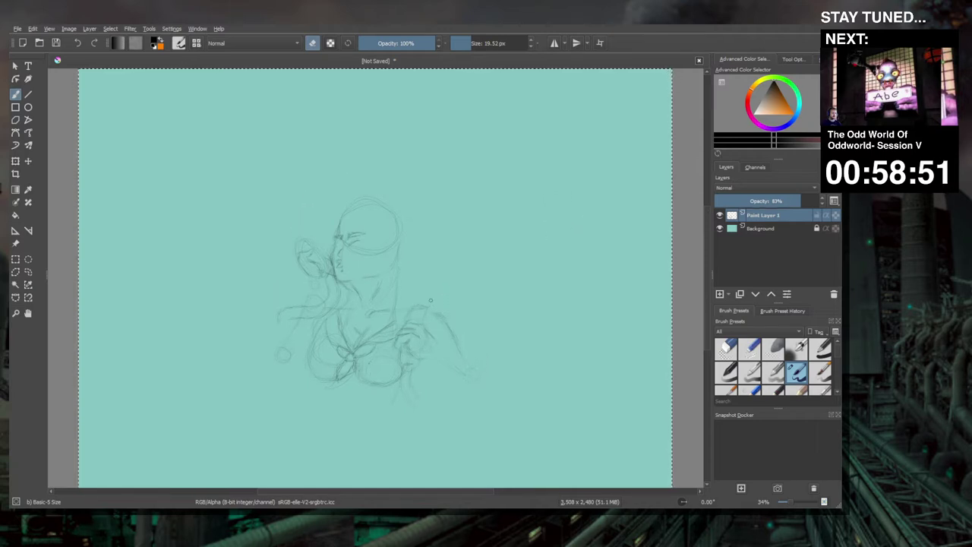
left_click_drag(411, 313, 433, 308)
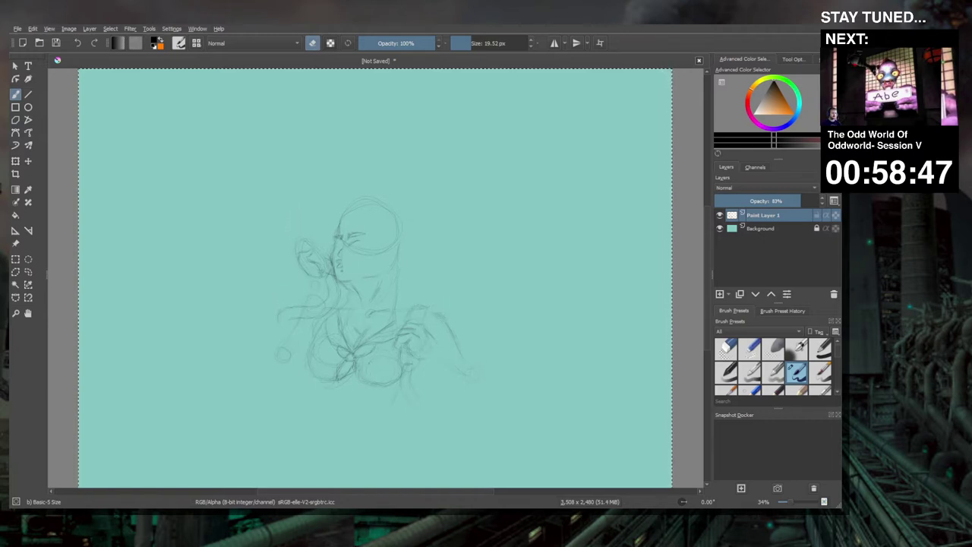
left_click_drag(423, 333, 434, 353)
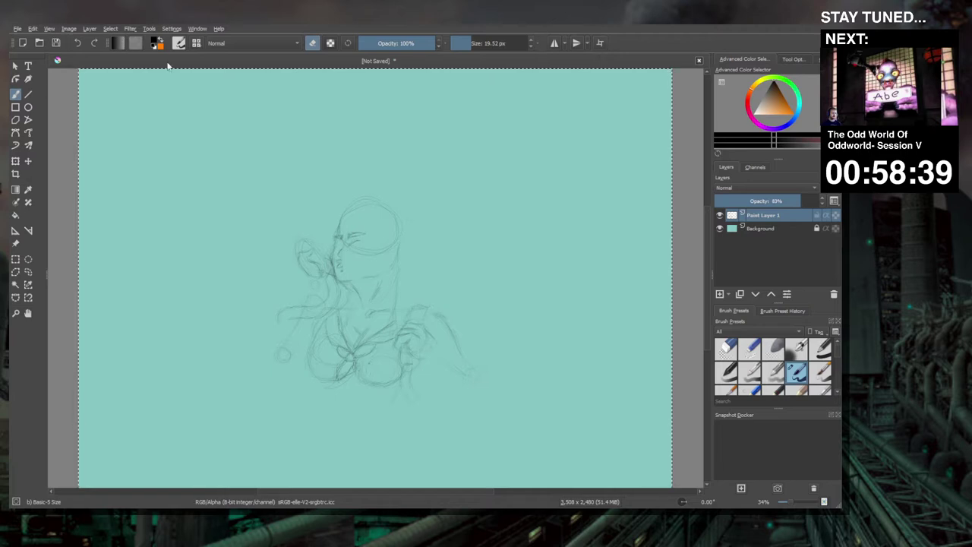
Sketch spiky hair strands and the hairline with a 1.08 px brush, and erase the face's construction circle with a 32.93 px eraser
left_click_drag(465, 43, 459, 51)
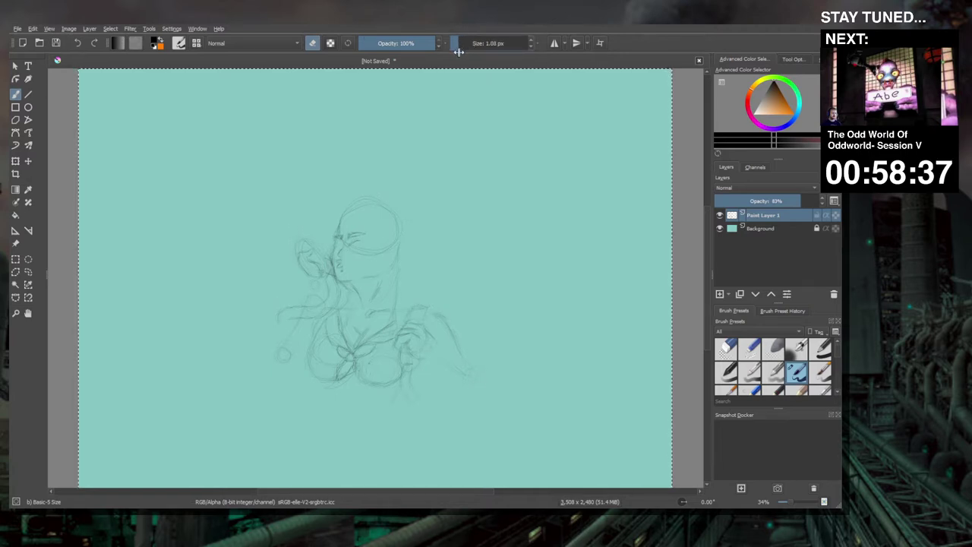
left_click(313, 44)
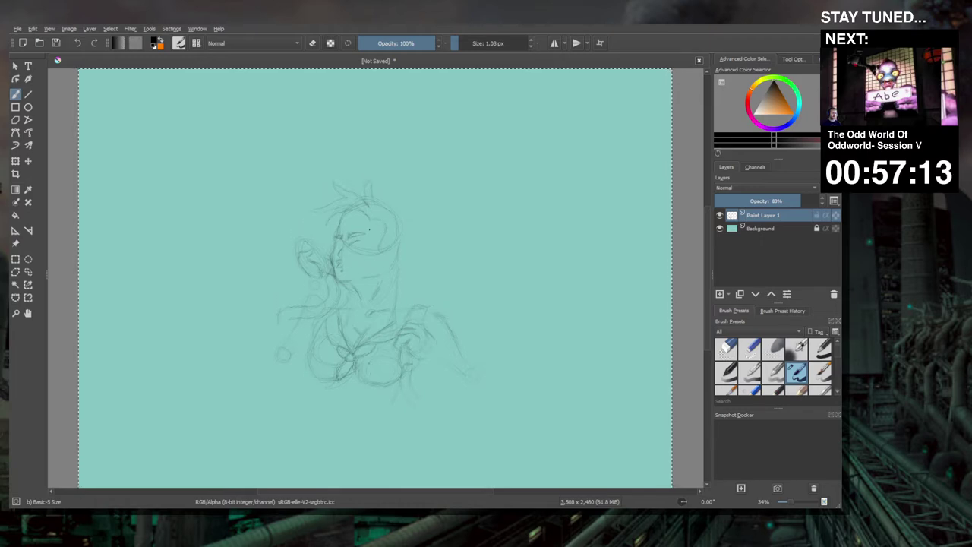
left_click(314, 43)
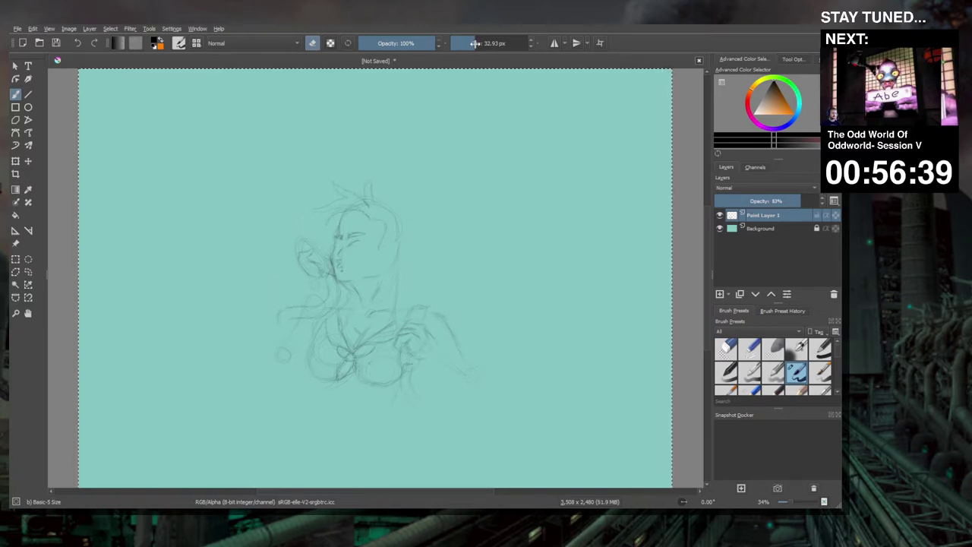
Sketch the ear and its pointed earring with a 1.81 px brush
left_click_drag(475, 43, 458, 46)
left_click(312, 43)
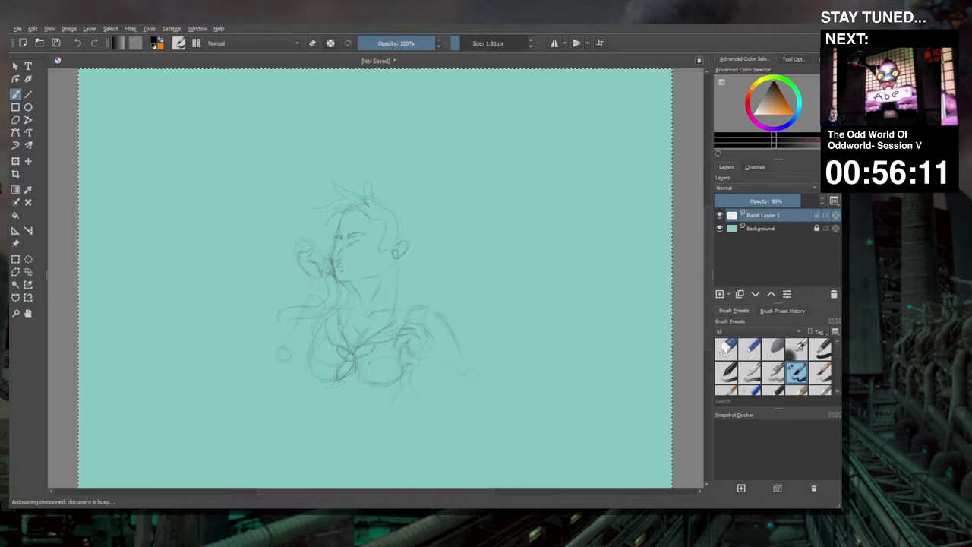
left_click_drag(405, 264, 412, 268)
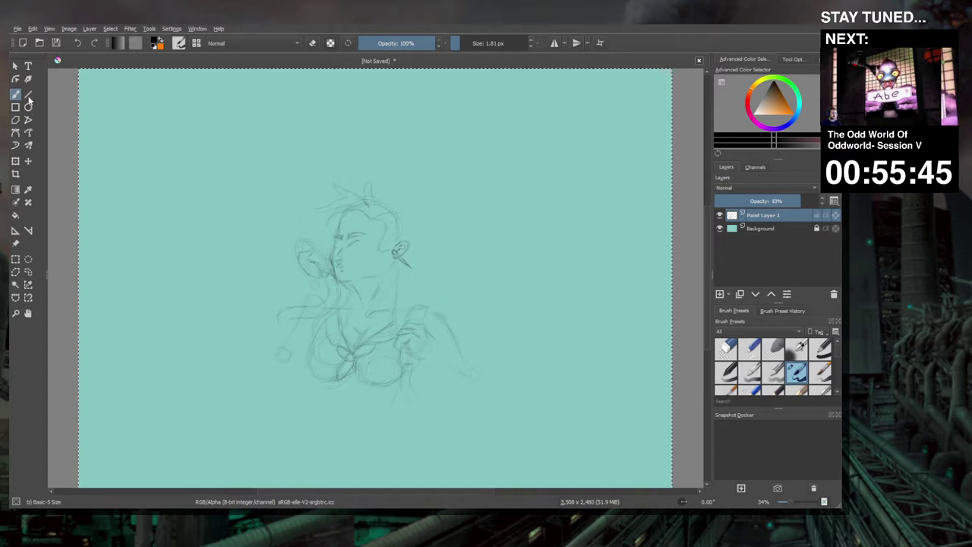
Erase the skull's construction outline around the hair with an 11.30 px eraser
key("e")
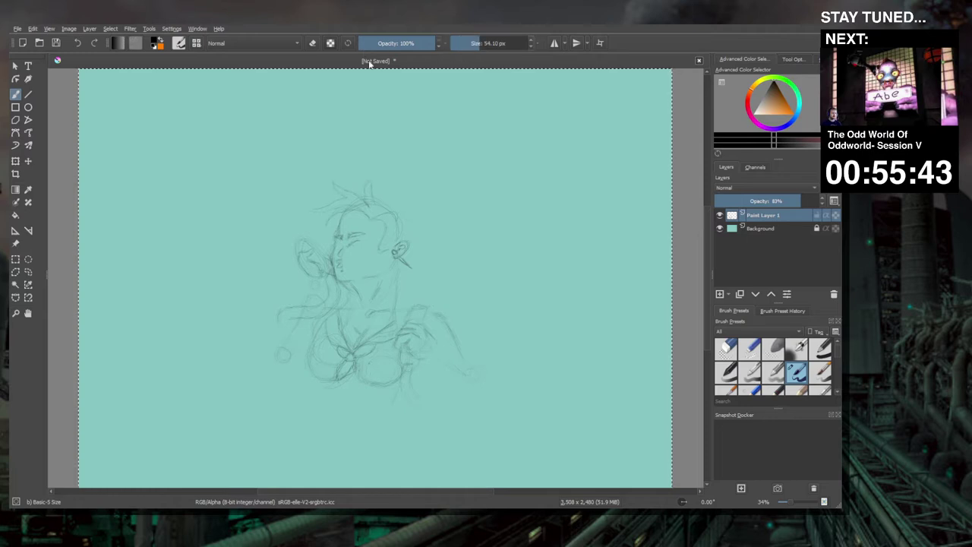
key("e")
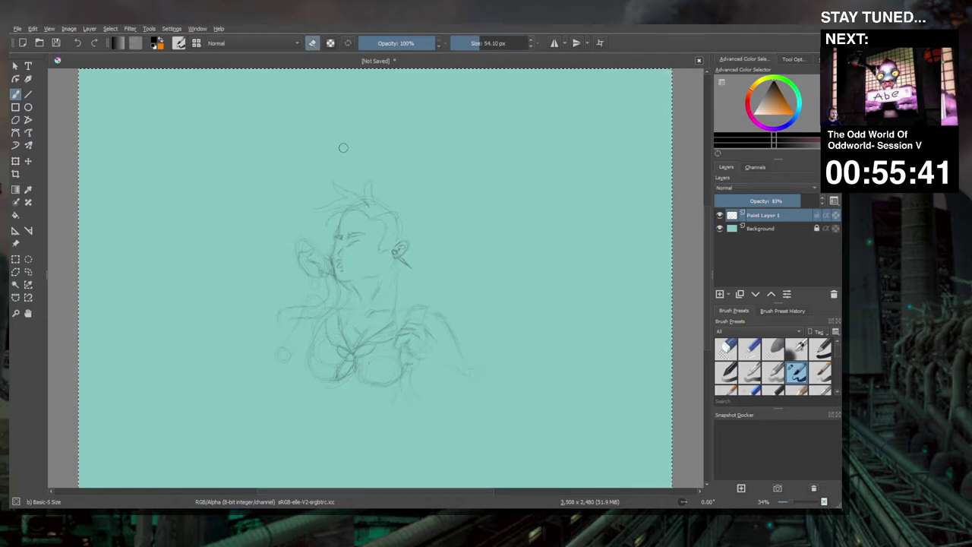
left_click(463, 42)
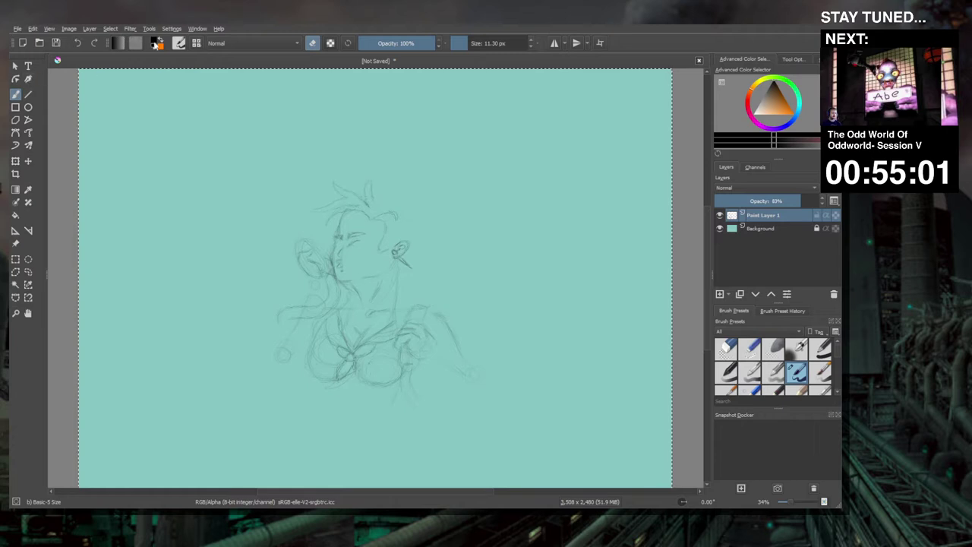
Sketch the long hair, neck curls and bent arm with a 1.08 px brush, and clean up the arm lines with an 8.64 px eraser
left_click(312, 42)
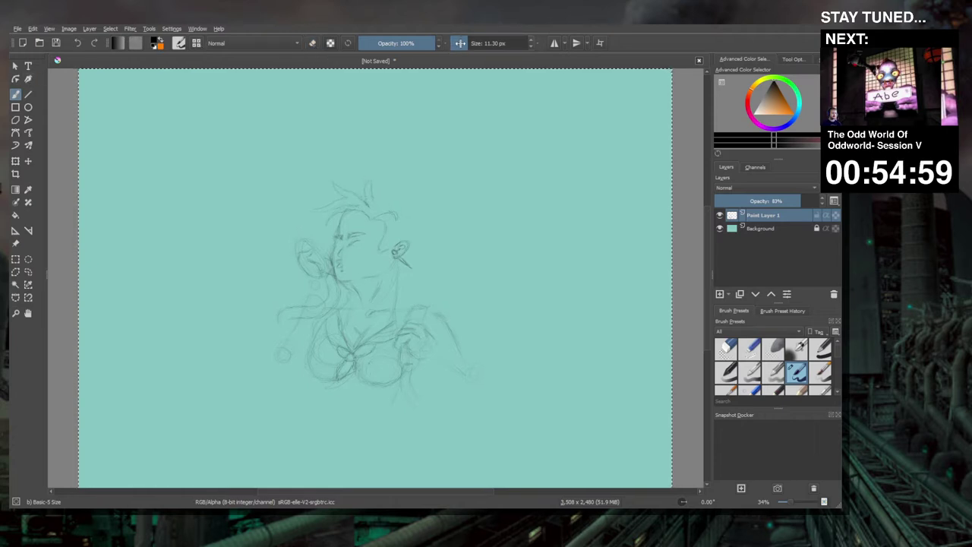
left_click_drag(460, 42, 455, 42)
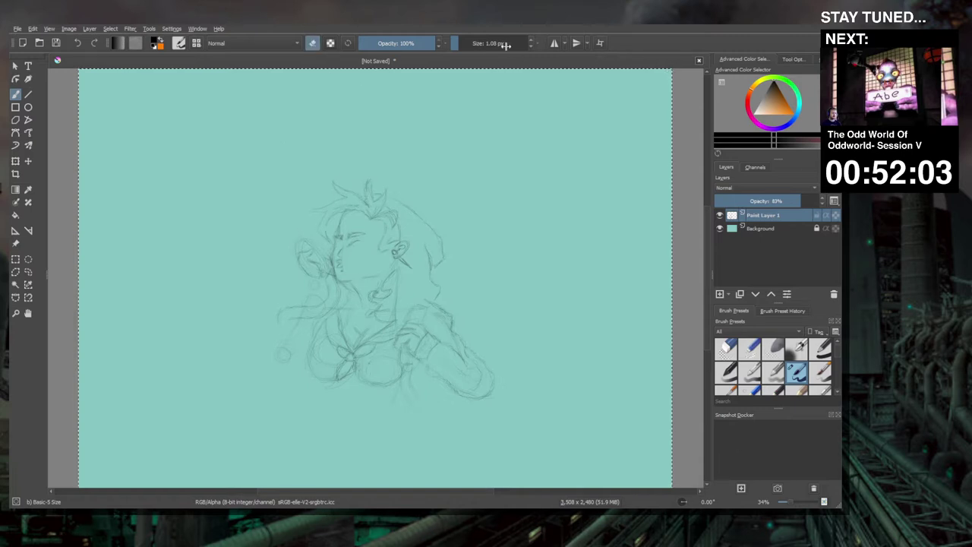
left_click_drag(506, 46, 465, 44)
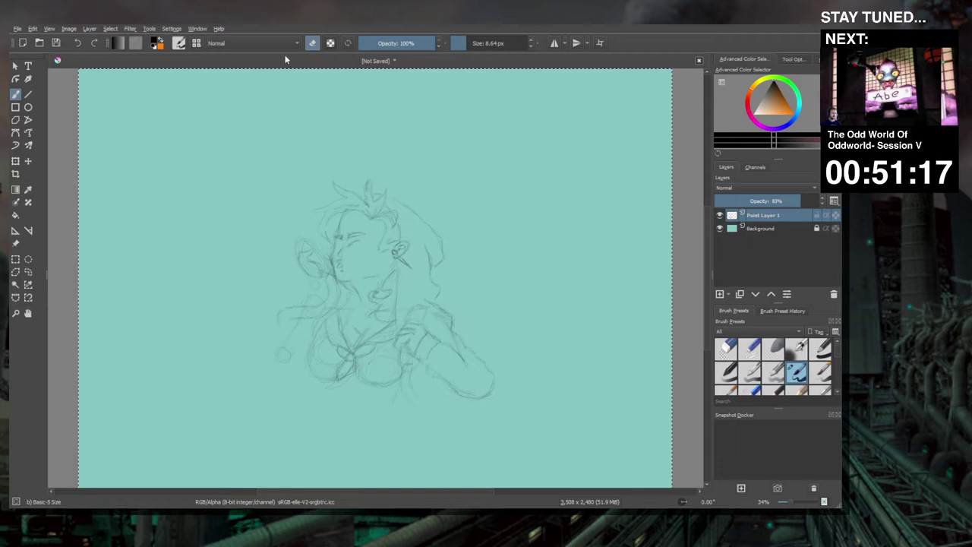
Draw the eye and refine the shoulder and arm outlines with fine brushes of 0.73 px and 1.54 px
left_click(314, 44)
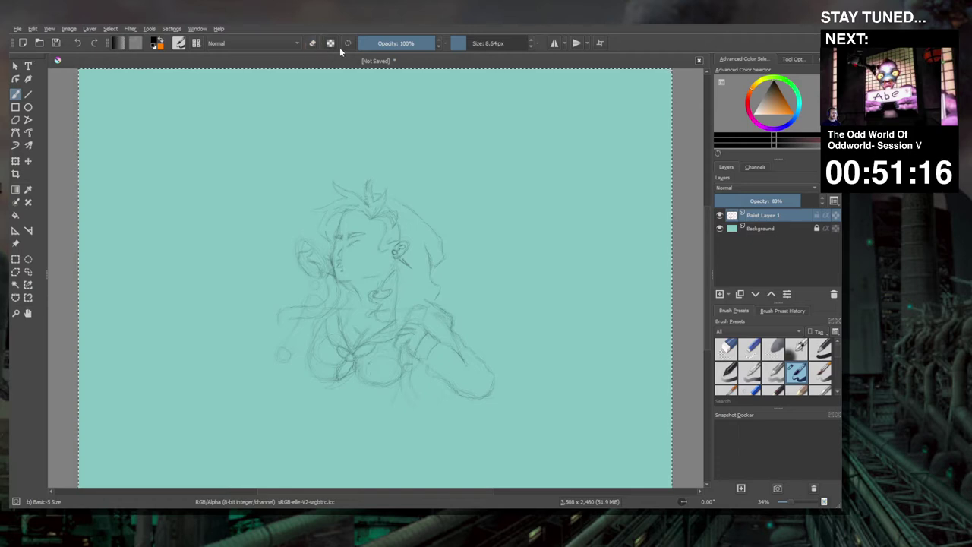
left_click(458, 43)
left_click(460, 43)
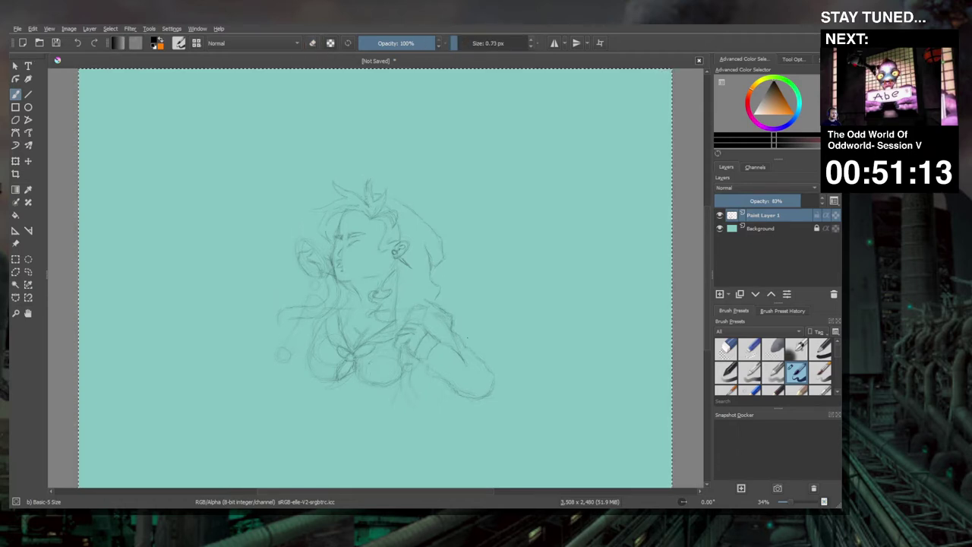
left_click(461, 42)
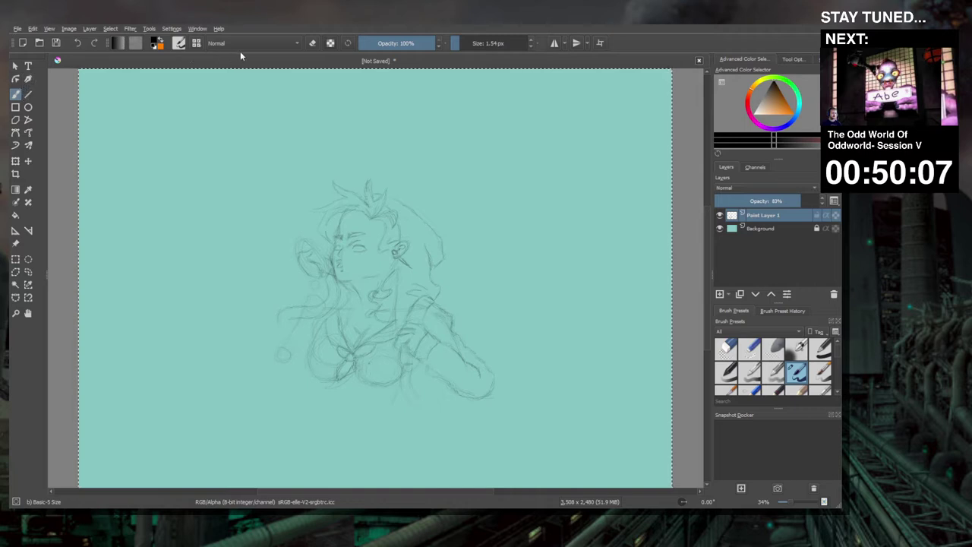
Erase the lower part of the eye at 100% zoom with a 12.29 px eraser
key("e")
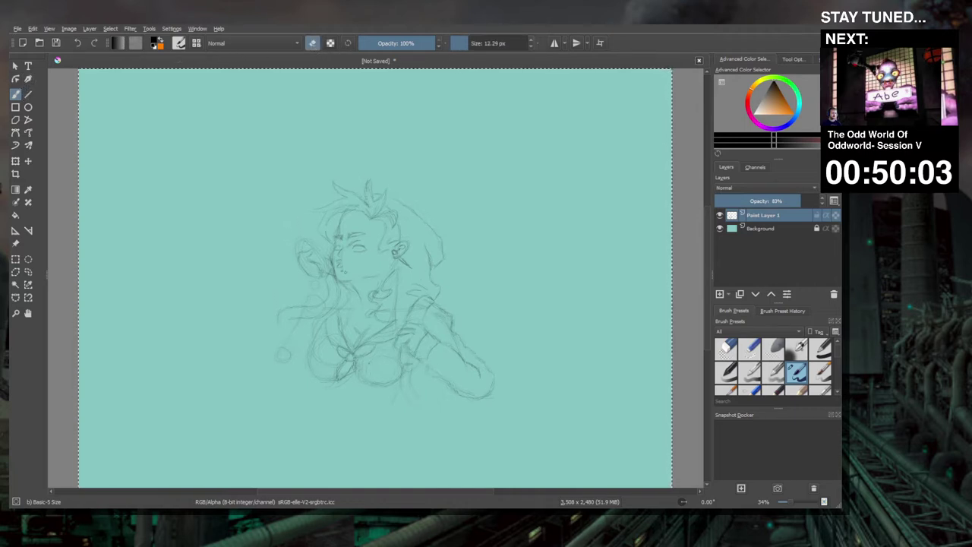
key("1")
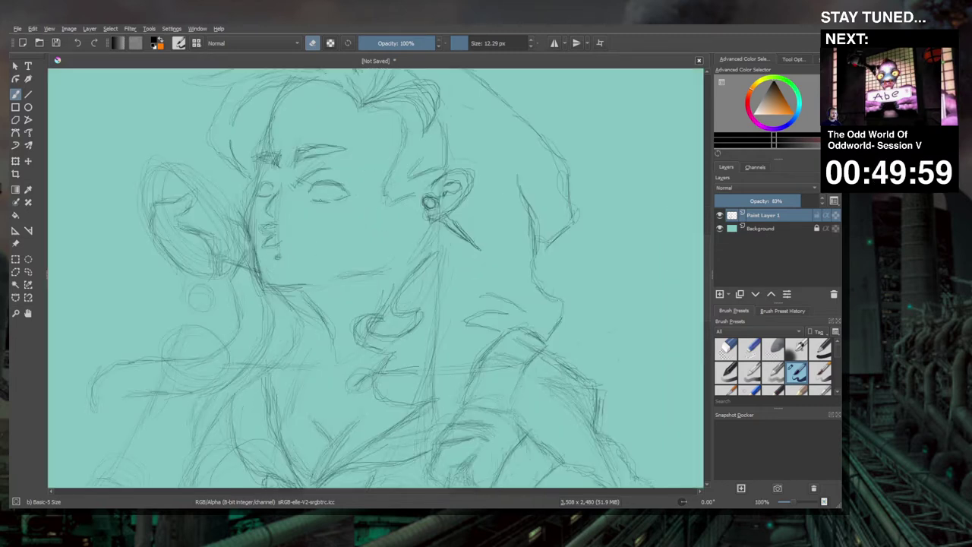
left_click_drag(310, 199, 329, 204)
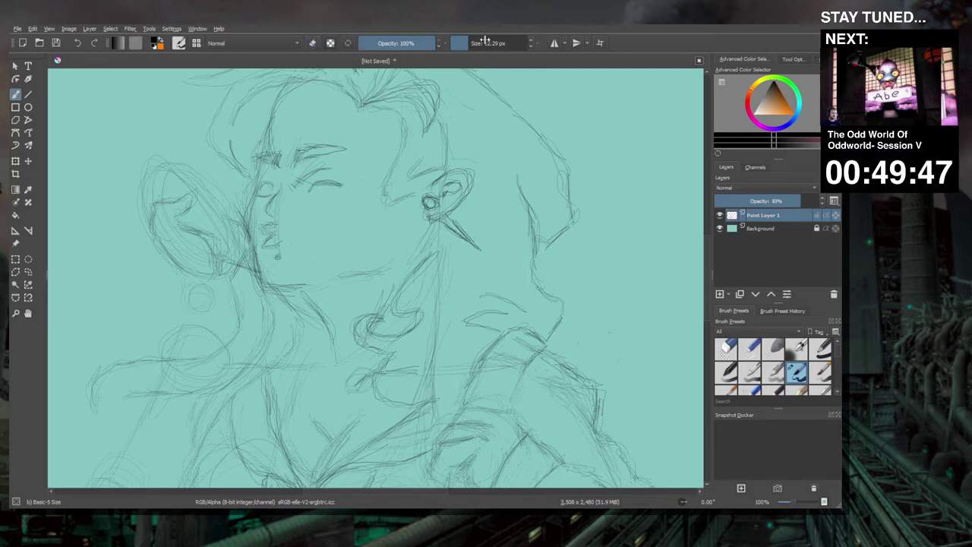
Redraw the lower part of the eye and add a loose hair strand beside the forehead with a 2.44 px brush
left_click_drag(486, 42, 455, 44)
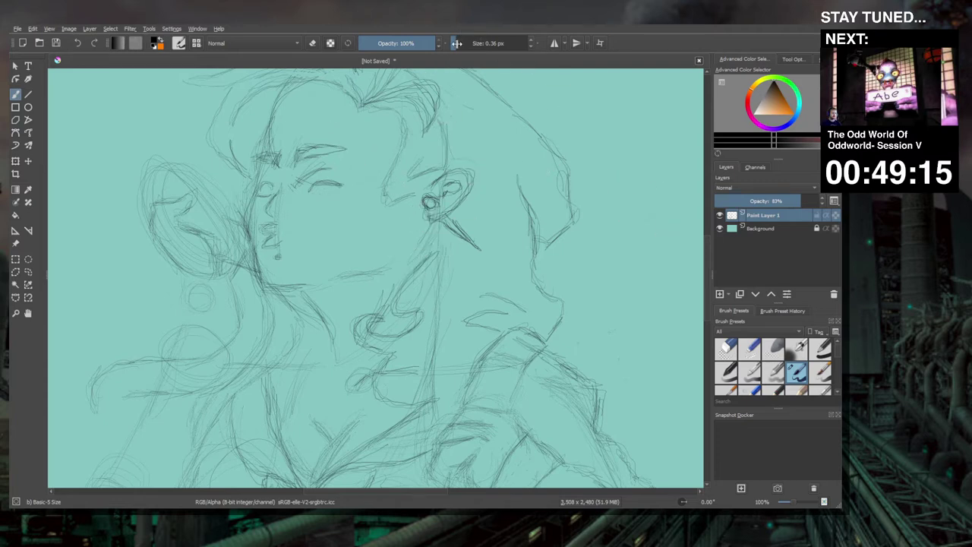
left_click_drag(456, 42, 461, 44)
left_click_drag(316, 190, 336, 192)
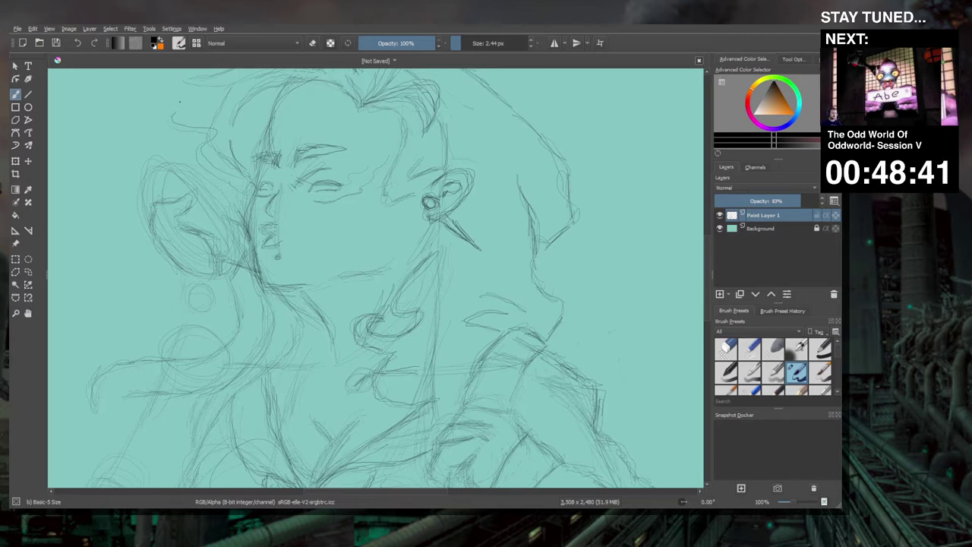
key("minus")
key("minus")
key("minus")
key("minus")
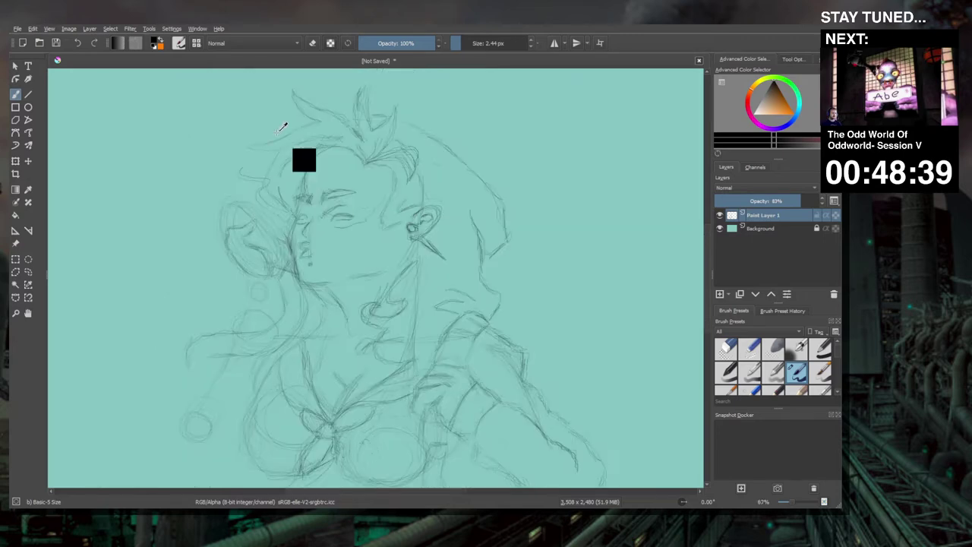
key("plus")
key("plus")
key("plus")
key("plus")
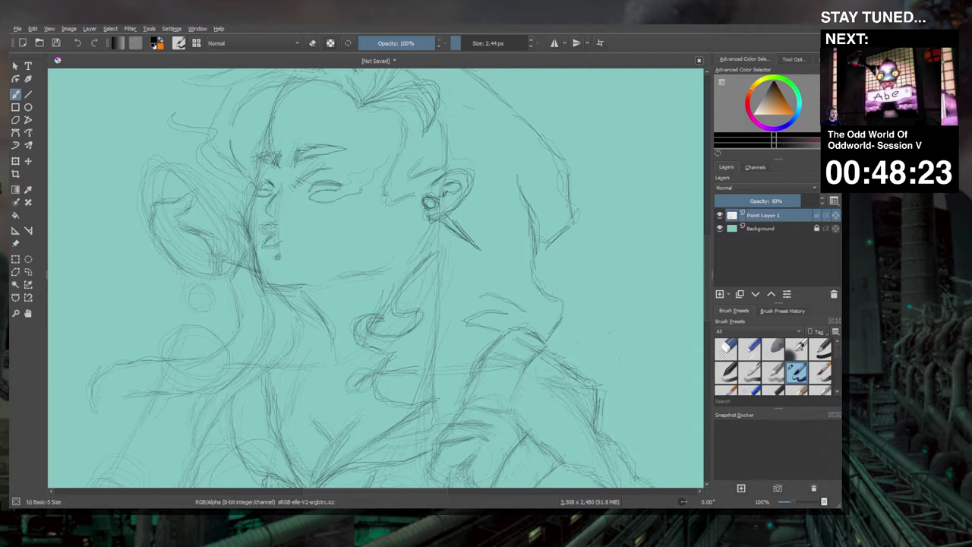
left_click_drag(299, 155, 330, 151)
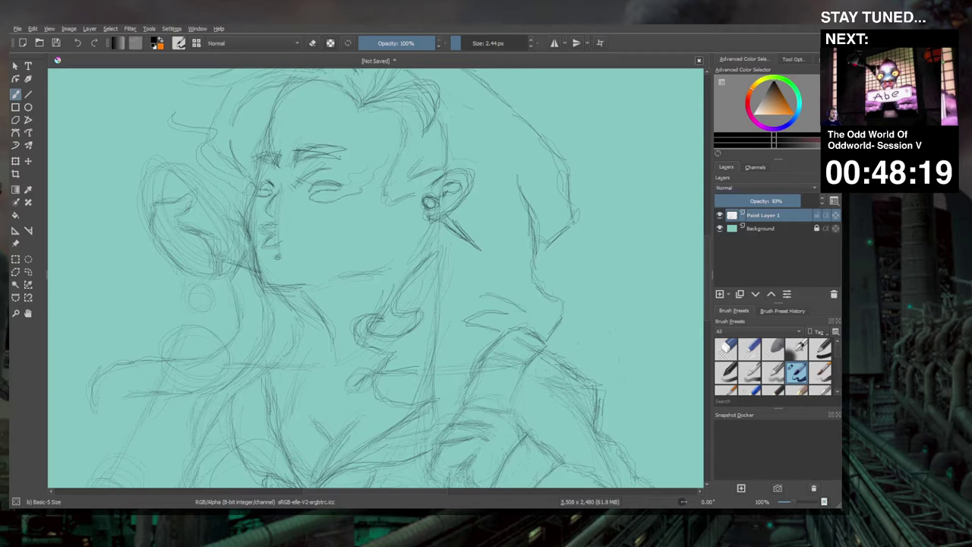
key("ctrl+z")
key("ctrl+z")
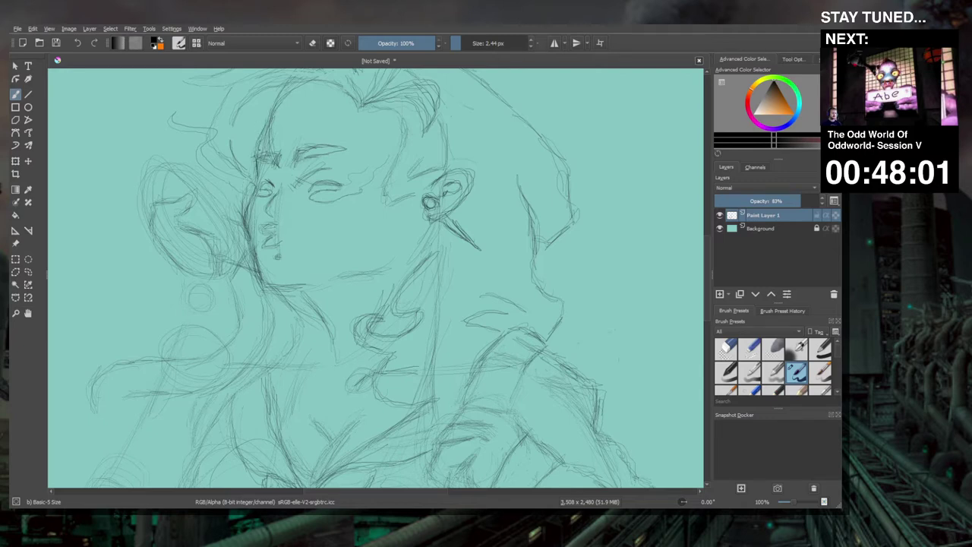
Sketch wavy hair strands hanging below the raised hand with the 2.44 px brush at 50% zoom
scroll(278, 159, "down", 4)
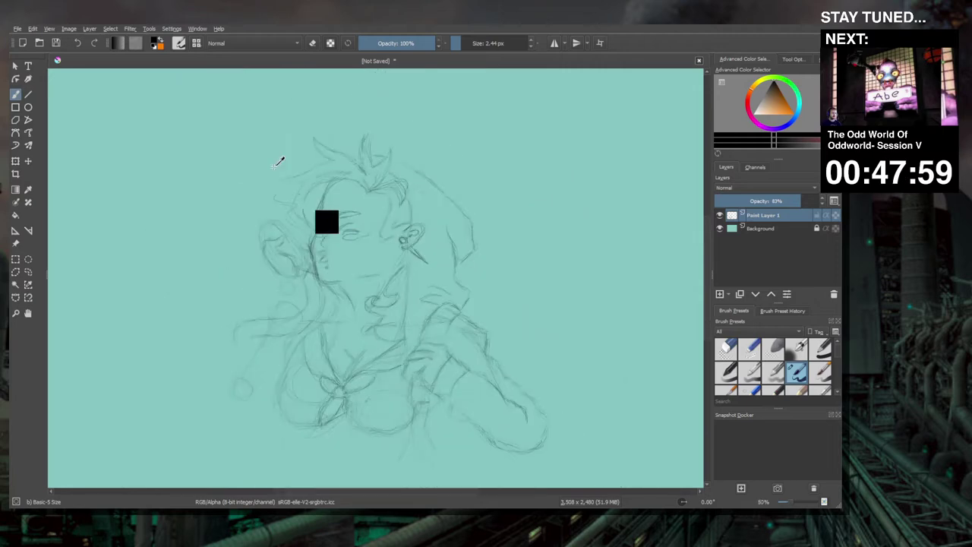
scroll(278, 161, "down", 1)
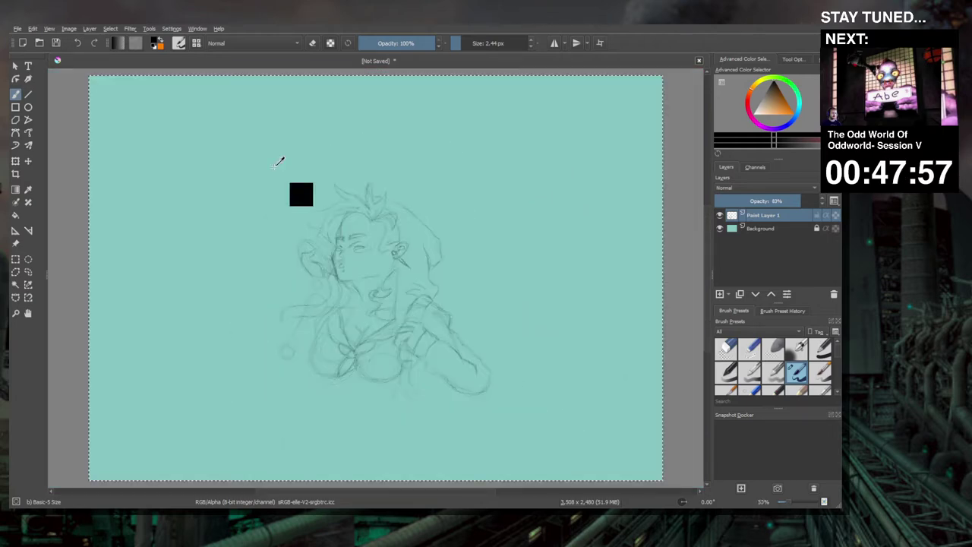
scroll(278, 161, "up", 1)
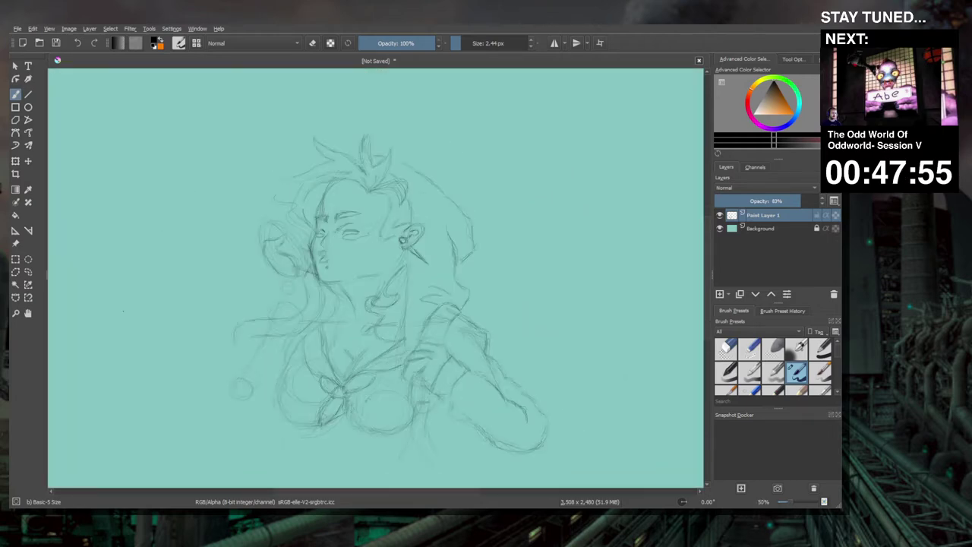
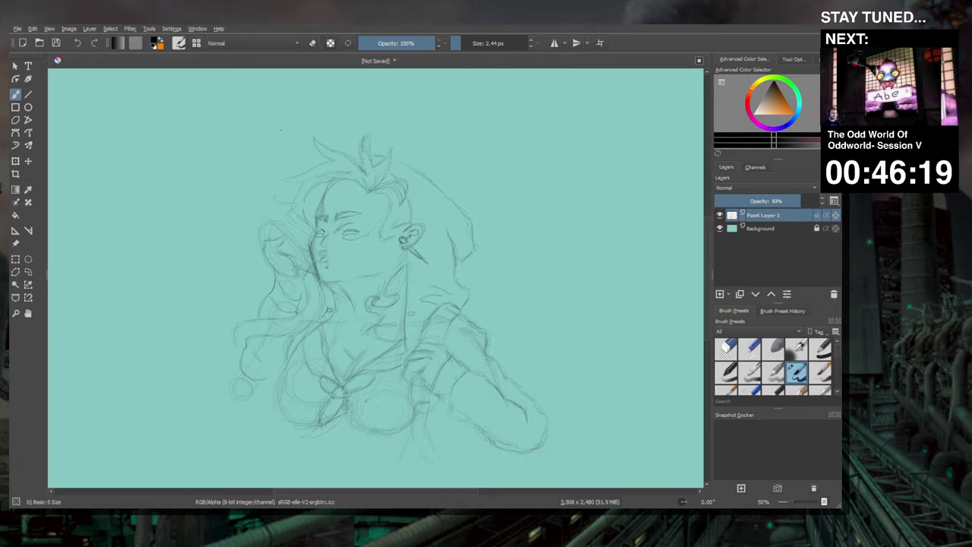
Erase the stray lines between the raised hand and the jaw at 100% zoom with a 24.01 px eraser
key("plus")
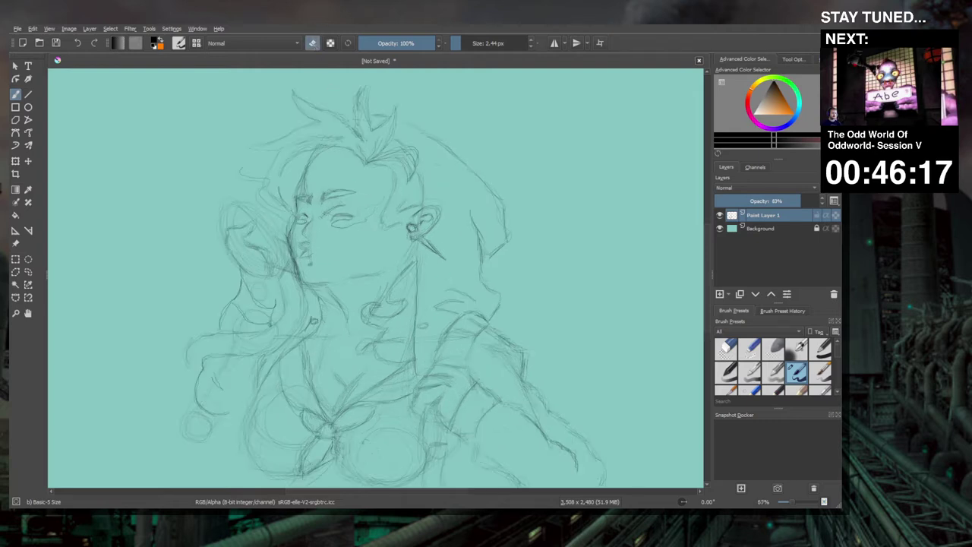
key("plus")
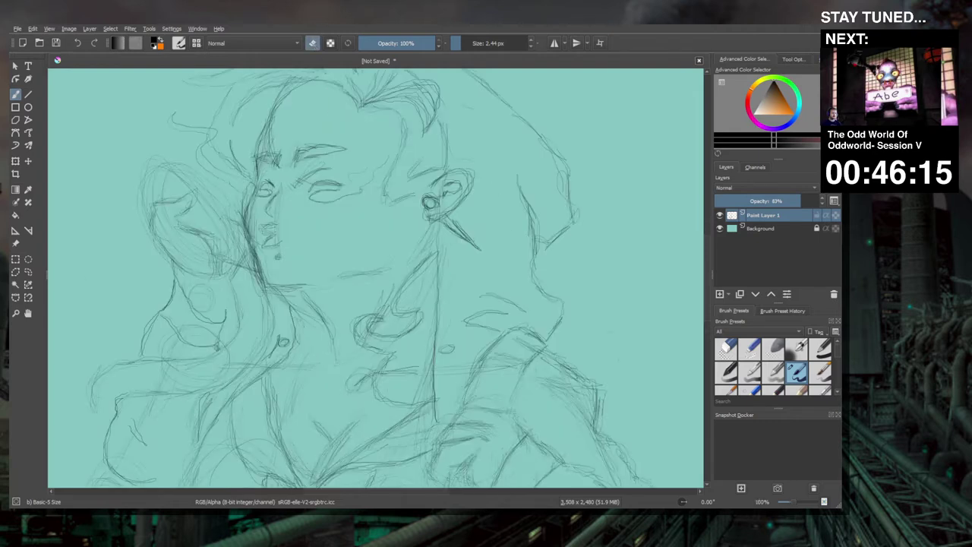
left_click(471, 42)
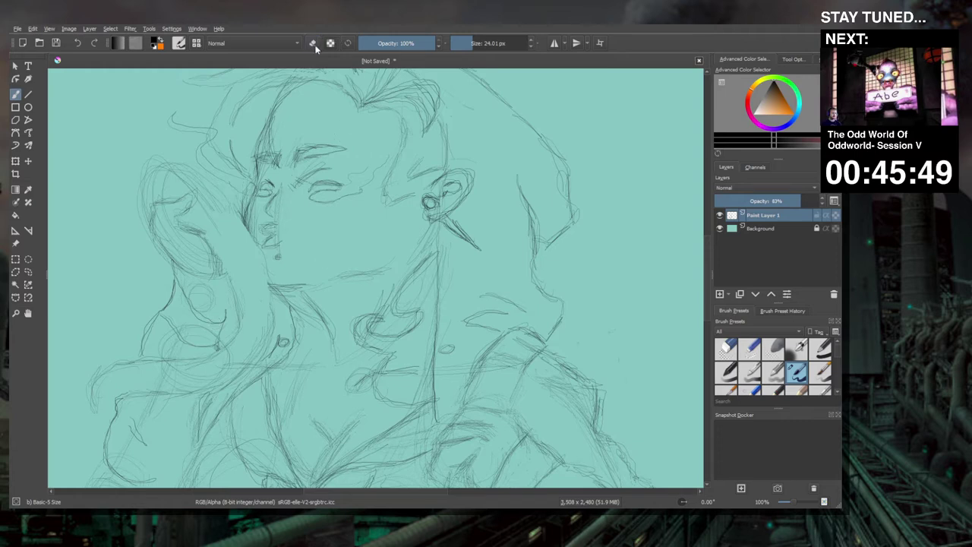
Sketch a curling lock of hair around the outside of the raised hand with a 1.81 px brush
left_click_drag(469, 44, 457, 43)
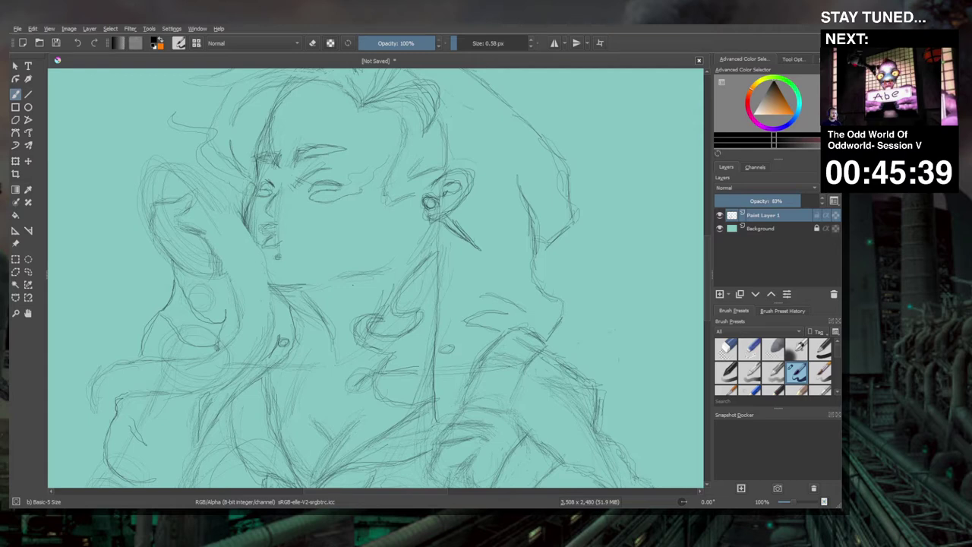
left_click_drag(456, 43, 459, 45)
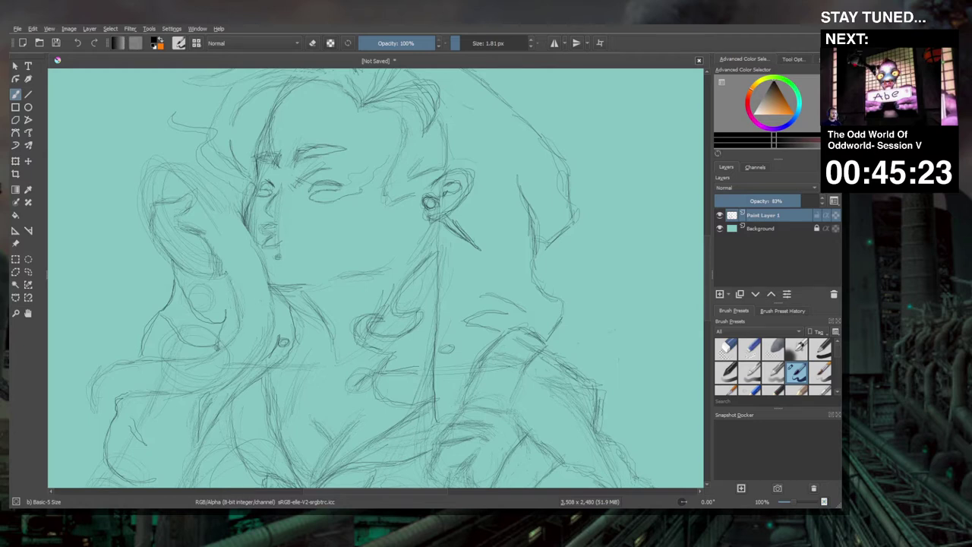
left_click_drag(234, 277, 228, 294)
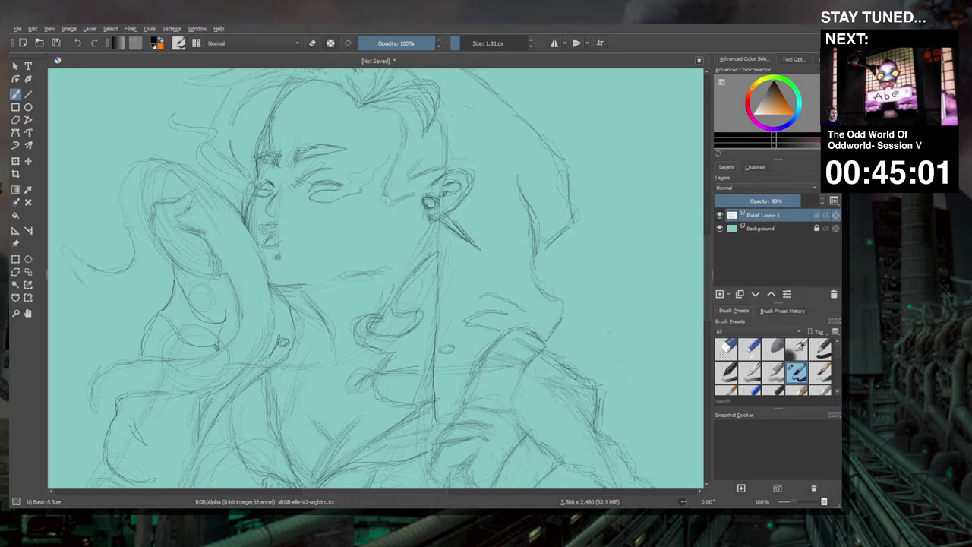
mouse_move(80, 282)
left_mouse_down()
mouse_move(129, 305)
mouse_move(159, 276)
left_mouse_up()
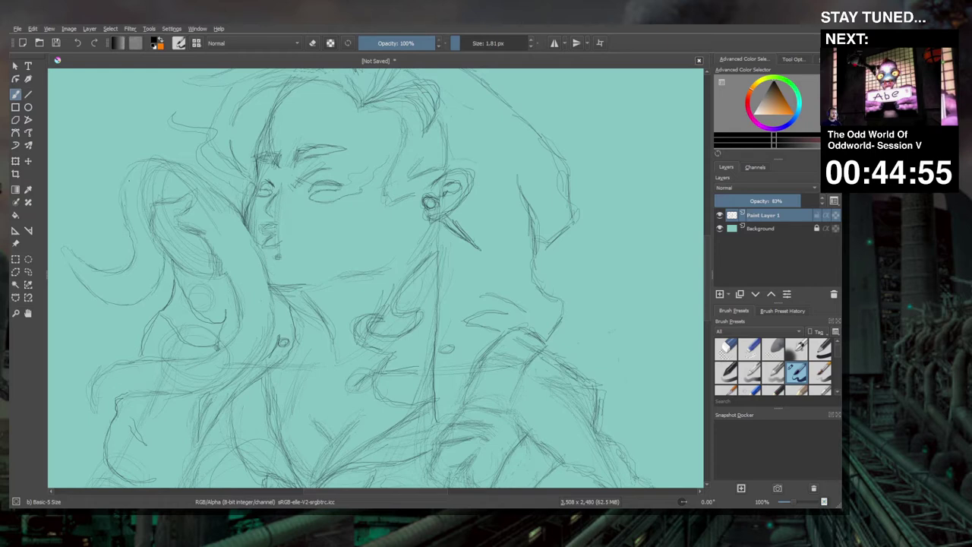
mouse_move(173, 170)
left_mouse_down()
mouse_move(202, 164)
mouse_move(219, 190)
left_mouse_up()
mouse_move(184, 161)
left_mouse_down()
mouse_move(132, 170)
mouse_move(124, 185)
left_mouse_up()
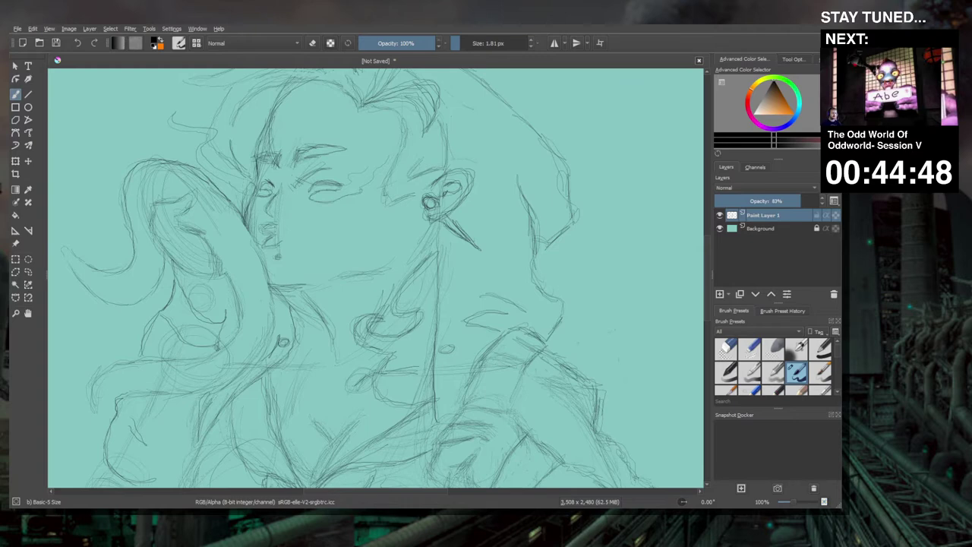
Strengthen the bust outline and sketch the first midriff lines beneath it at 33% zoom
key("minus")
key("minus")
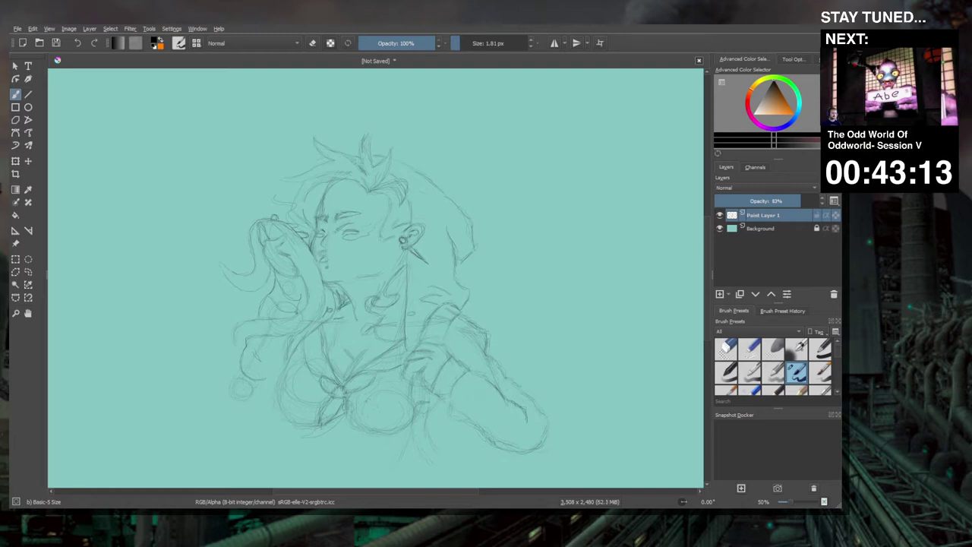
key("minus")
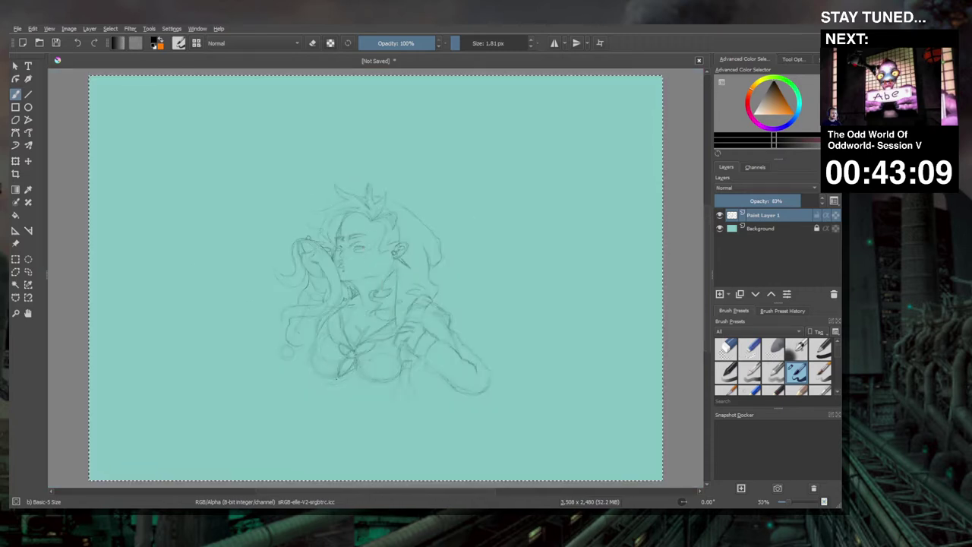
left_click_drag(338, 378, 317, 332)
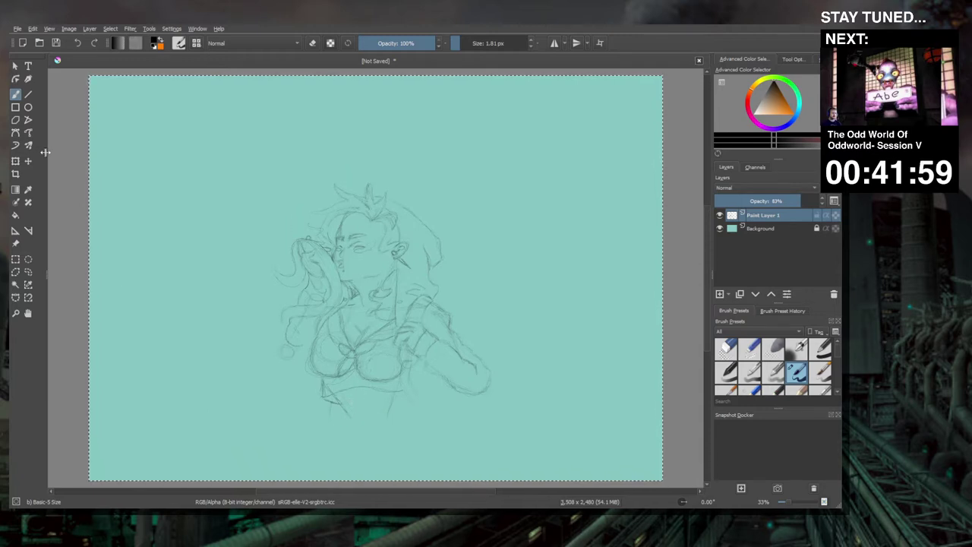
Erase the midriff lines with a 16.86 px eraser and redraw the torso down to the waist with a 1.30 px brush
left_click(313, 43)
left_click(470, 43)
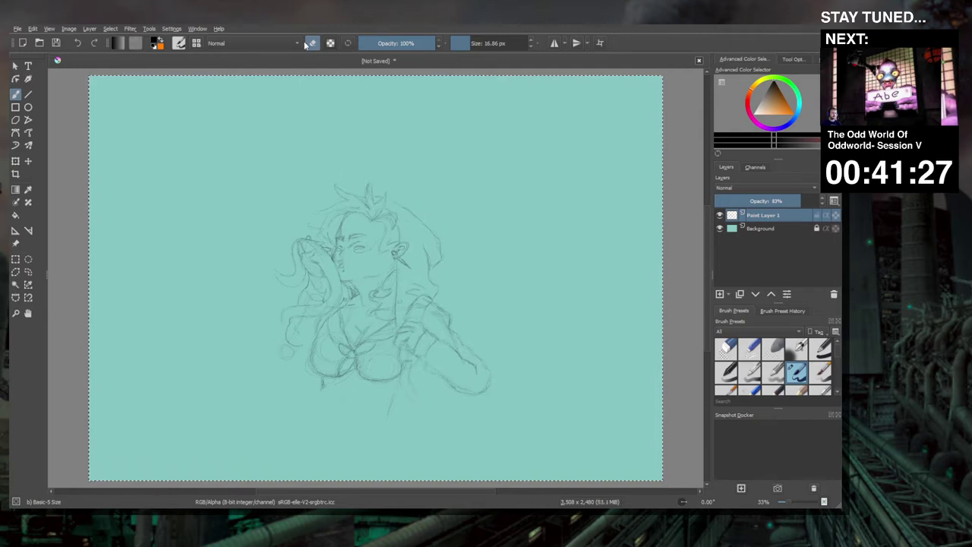
left_click_drag(470, 44, 456, 44)
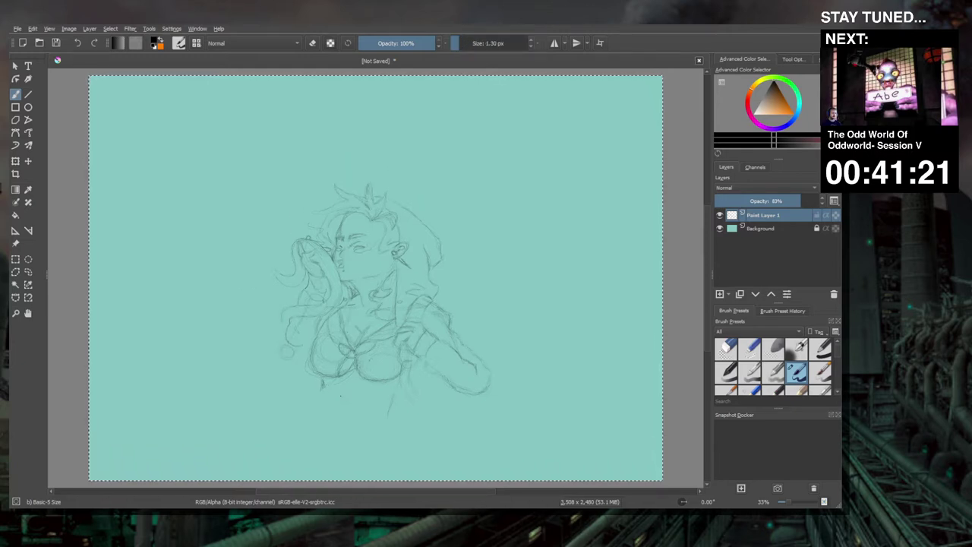
left_click_drag(340, 395, 354, 399)
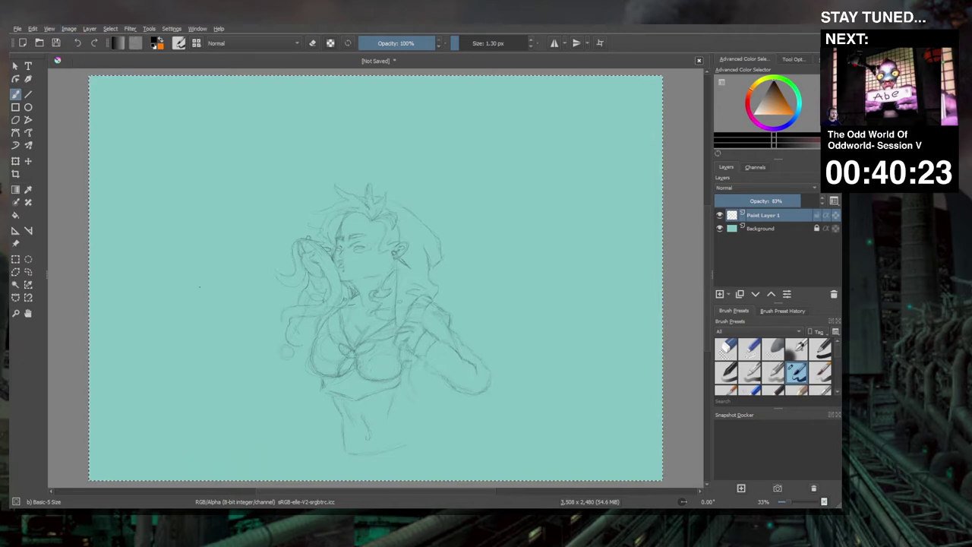
Extend the canvas downward to 3,508 x 5,000 px and make the selection cover the whole canvas
scroll(190, 289, "down", 3)
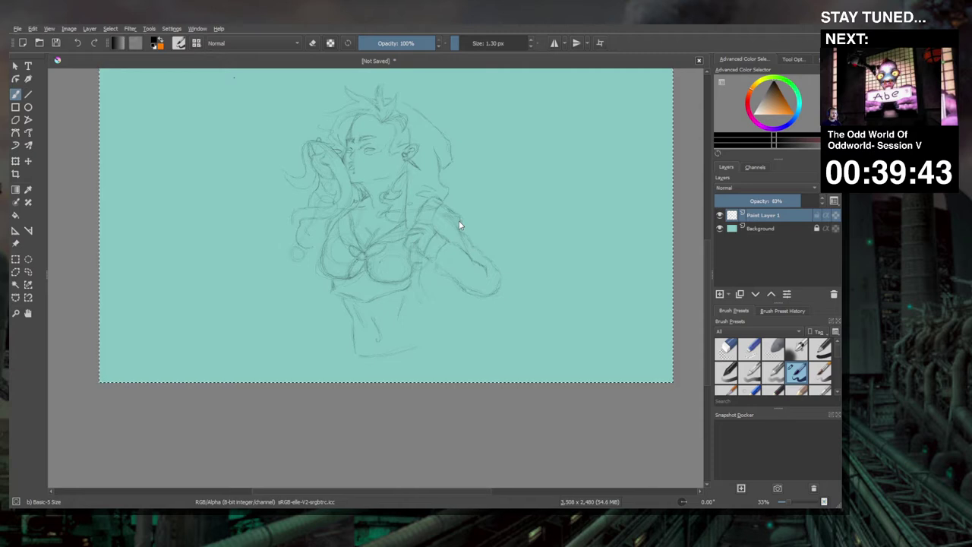
left_click(386, 434)
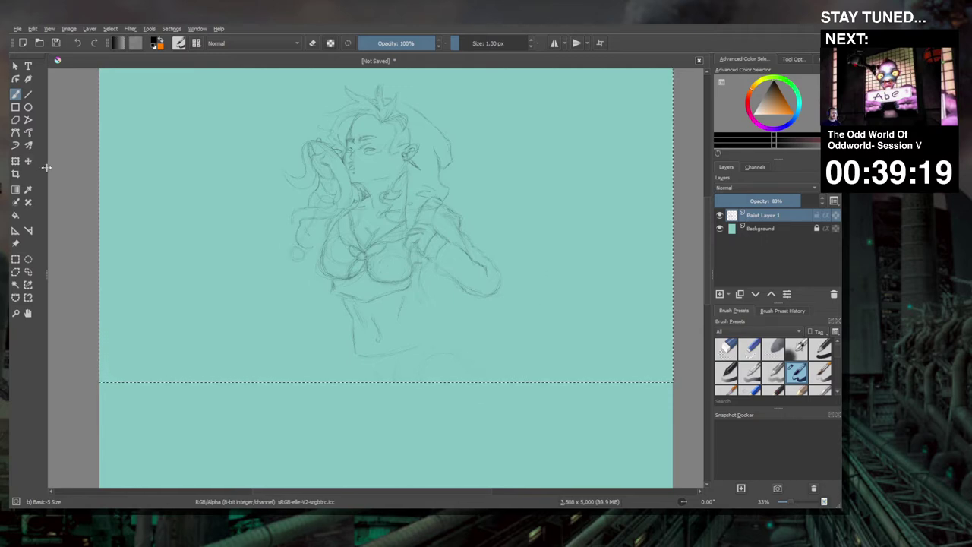
key("ctrl+a")
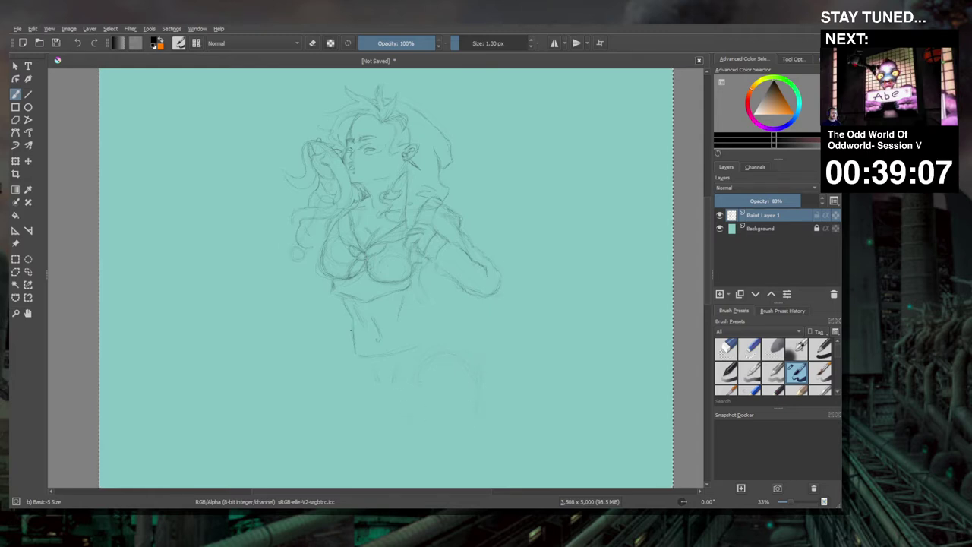
Sketch the hips, thighs and bent lower leg below the waist with the 1.30 px brush at 25% zoom
key("minus")
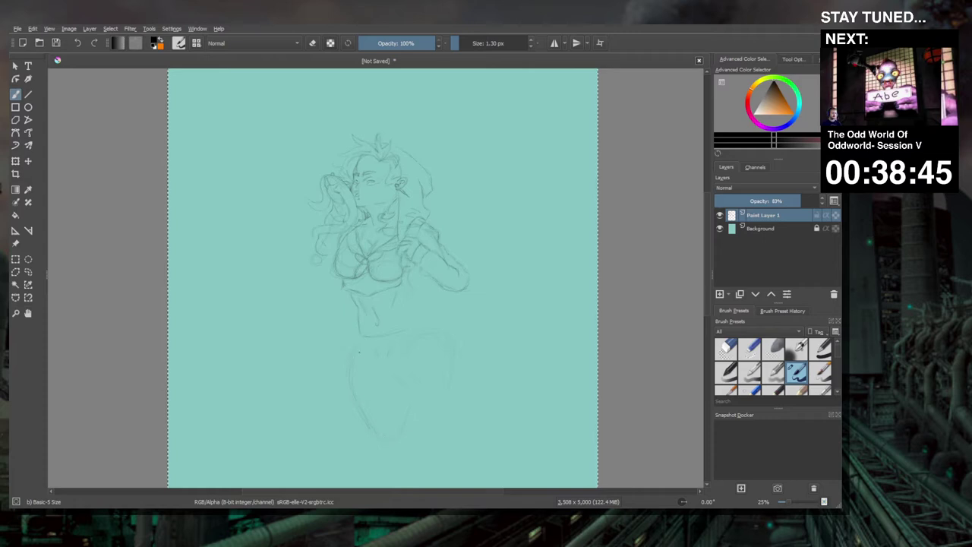
left_click_drag(403, 419, 403, 331)
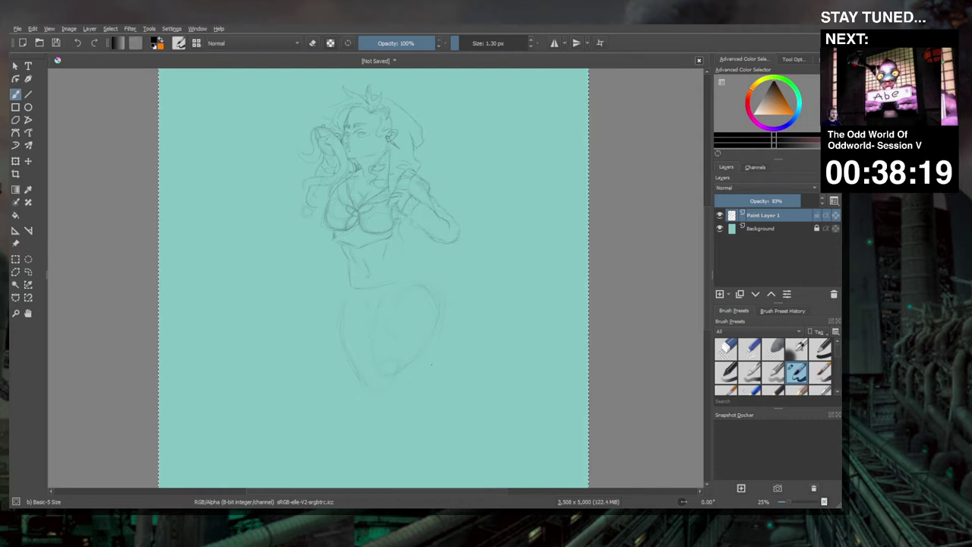
left_click_drag(384, 368, 435, 391)
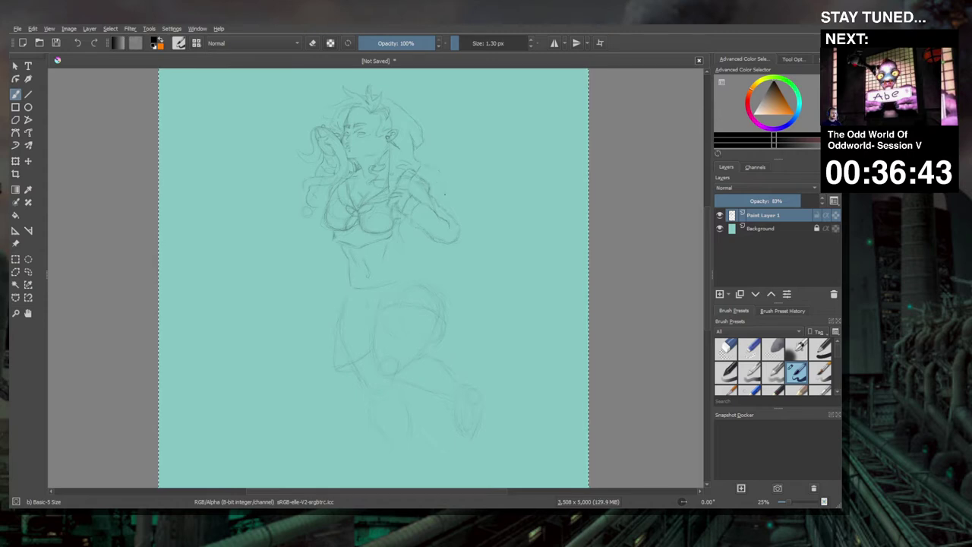
Sketch the clothing details: oval shapes behind the shoulder, garment edges on both sides of the torso, and the waistband
left_click_drag(425, 176, 443, 197)
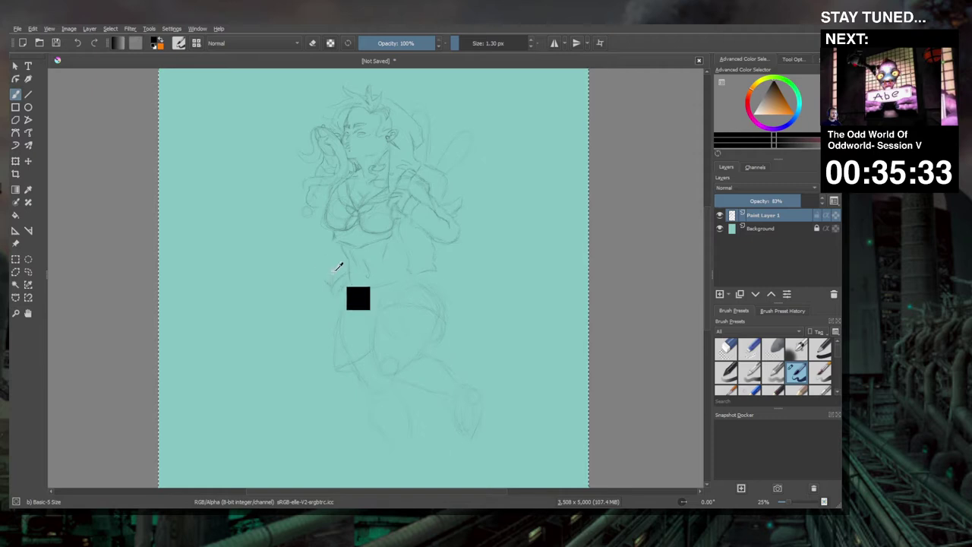
left_click_drag(335, 279, 330, 287)
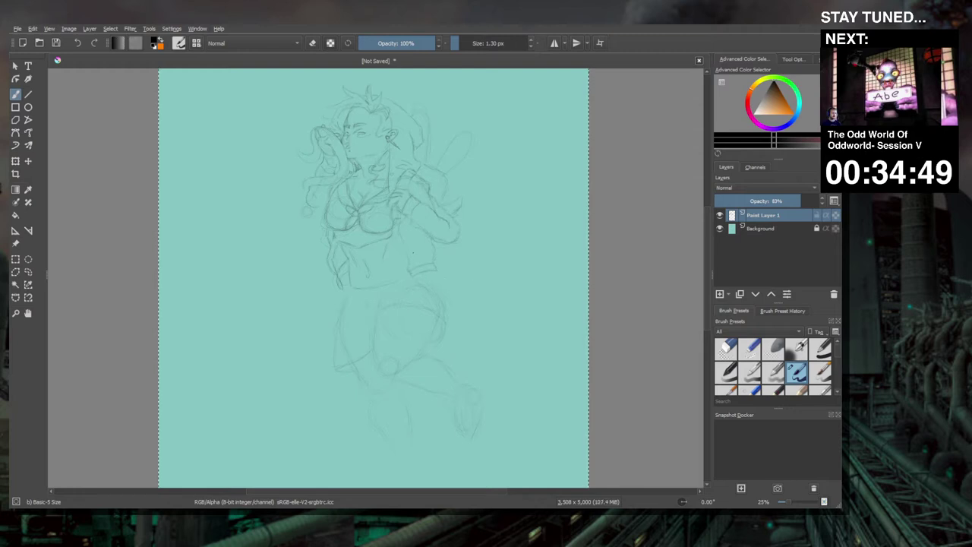
left_click_drag(432, 272, 436, 266)
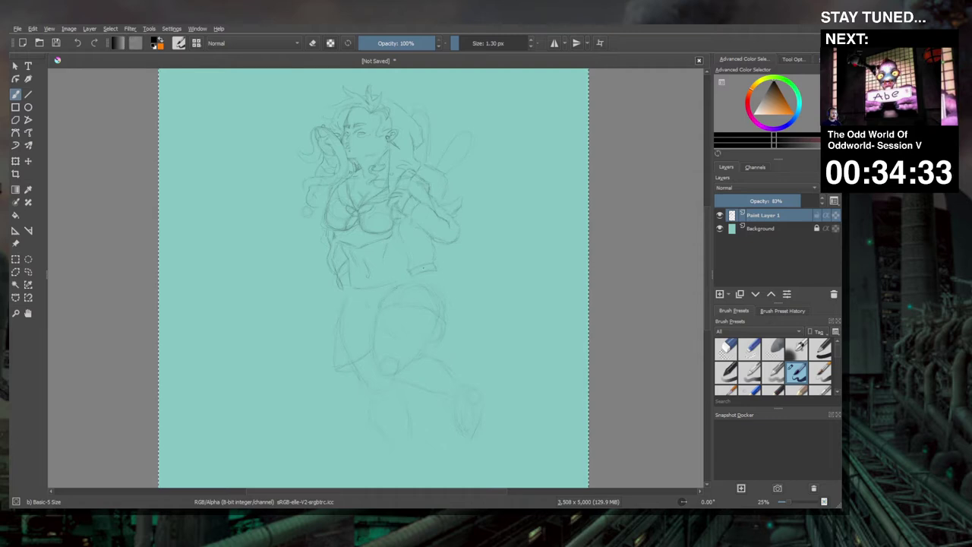
left_click_drag(424, 269, 409, 272)
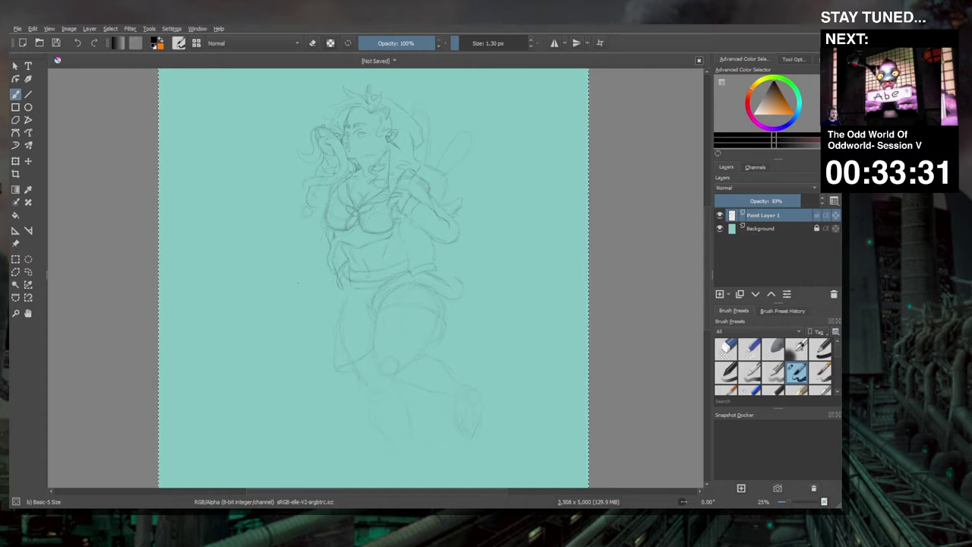
Erase stray sketch lines around the waist and hip with a 14.46 px eraser
left_click(312, 42)
left_click_drag(475, 43, 468, 42)
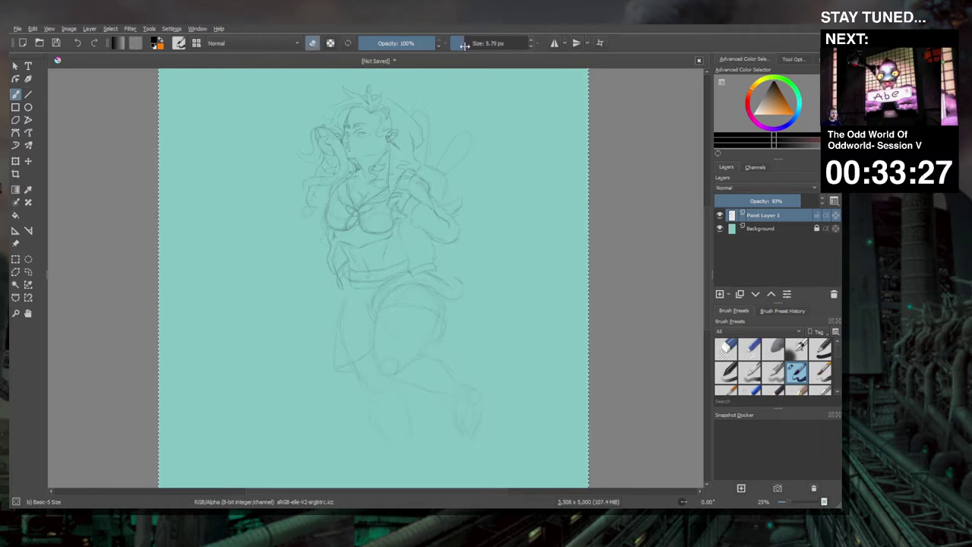
scroll(402, 244, "up", 3)
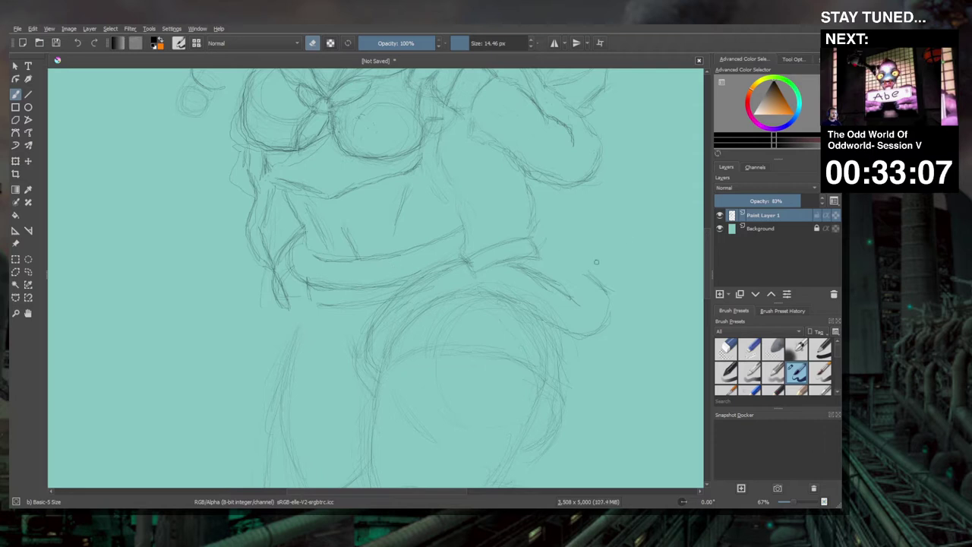
scroll(597, 262, "down", 3)
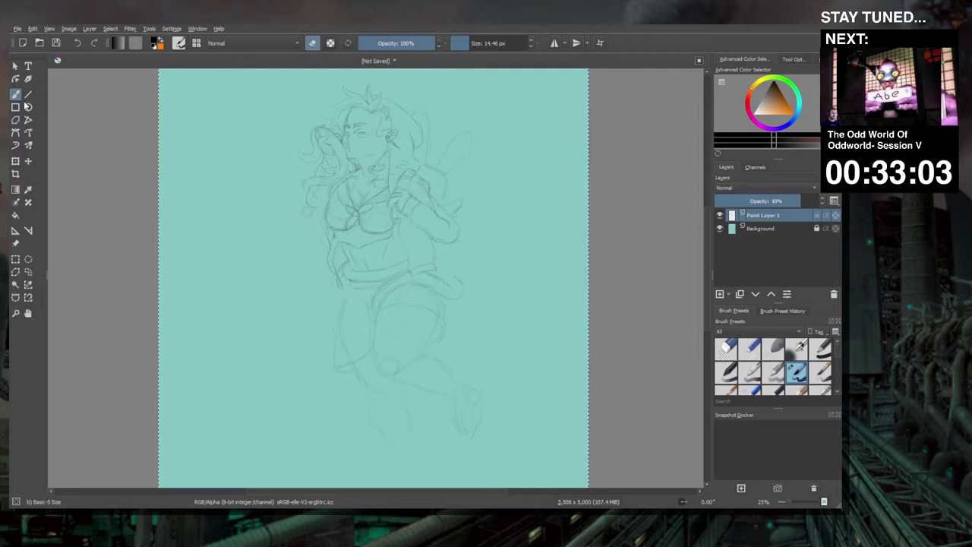
Sketch the cloth end trailing across the far thigh, the crotch folds and the contour behind the waist with a 1.81 px brush
key("e")
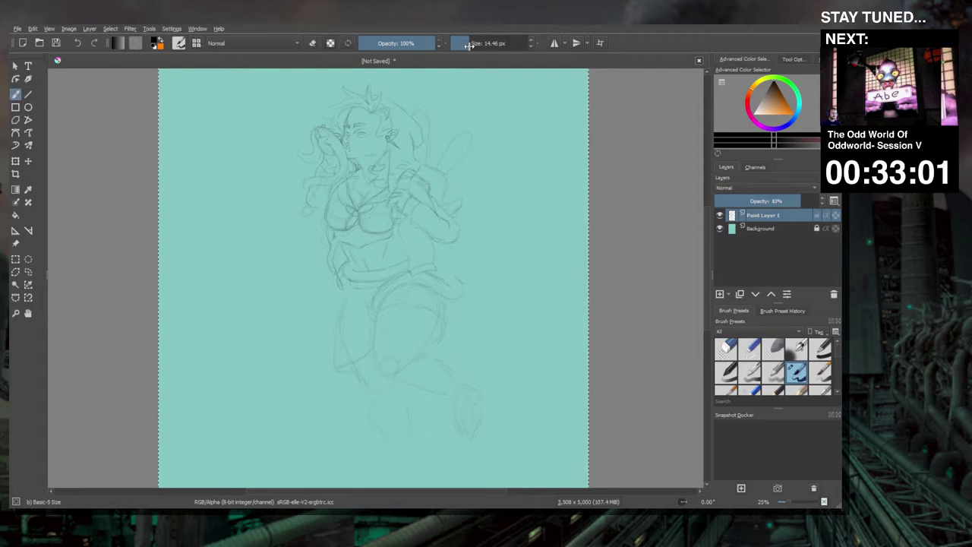
left_click_drag(468, 44, 460, 45)
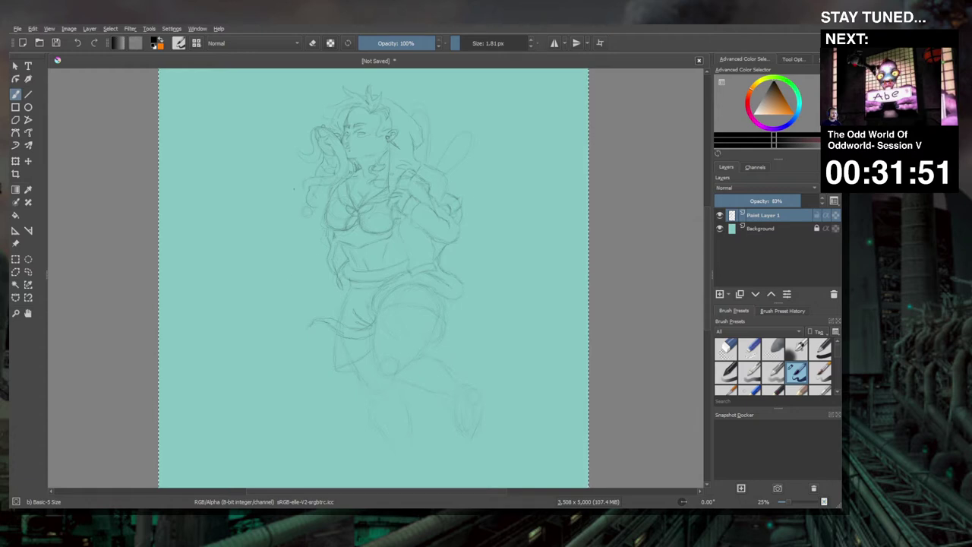
key("plus")
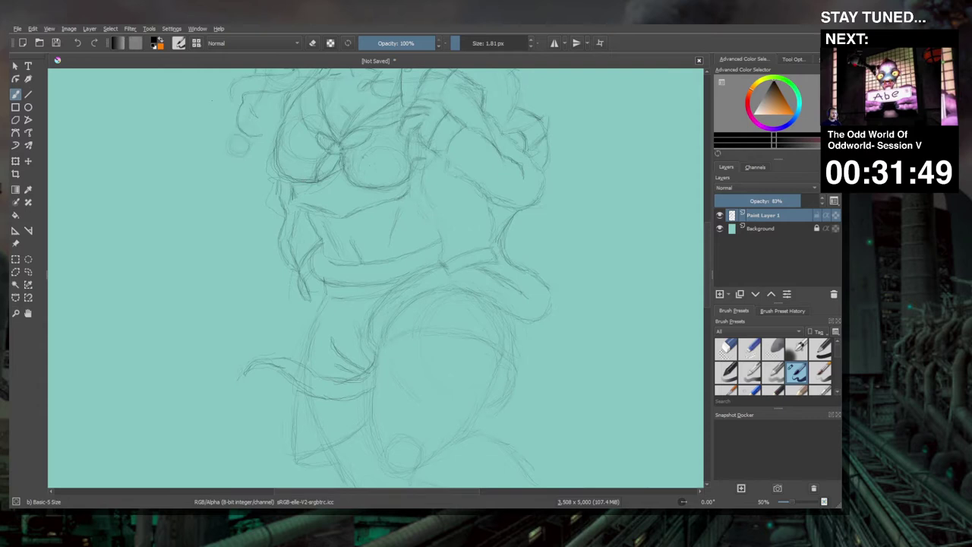
Erase the curled end of the hair strands below the raised hand with a 79.23 px eraser
left_click_drag(261, 158, 322, 337)
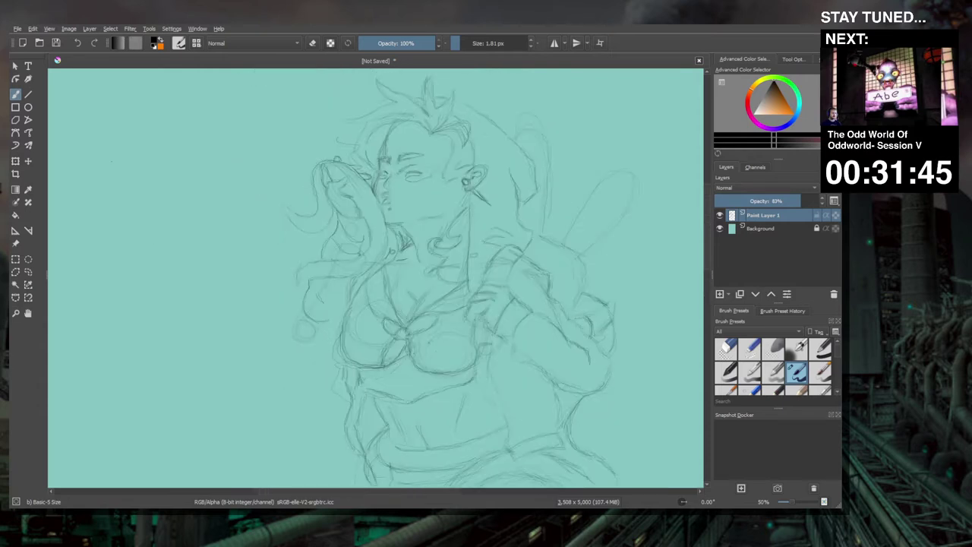
left_click(313, 43)
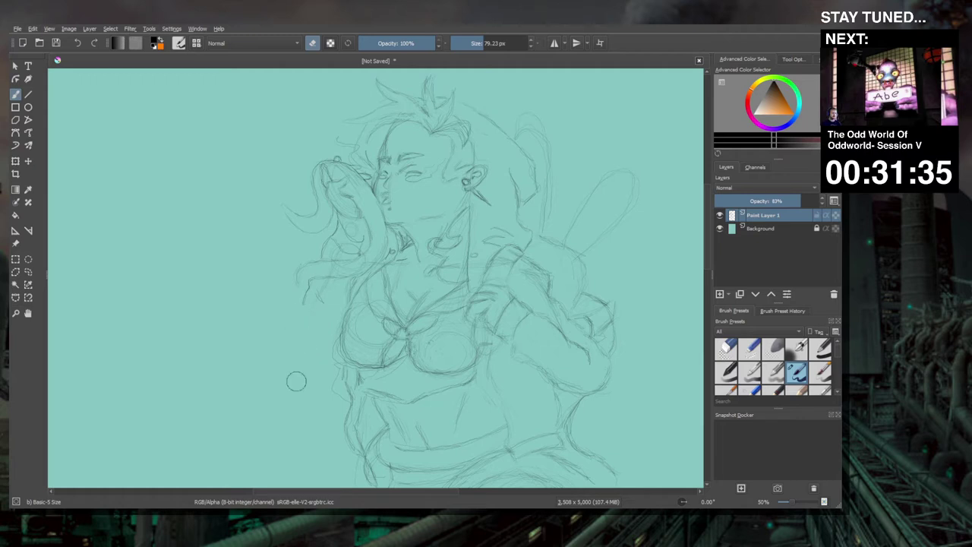
left_click(313, 43)
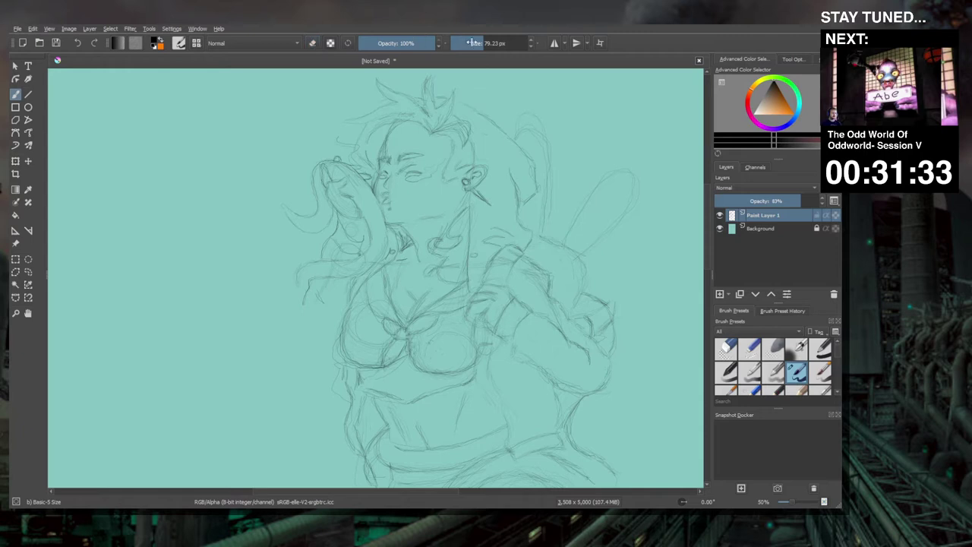
Draw the raised arm's loose outline beneath the hair strands down to the chest with a 2.44 px brush
left_click_drag(471, 42, 455, 44)
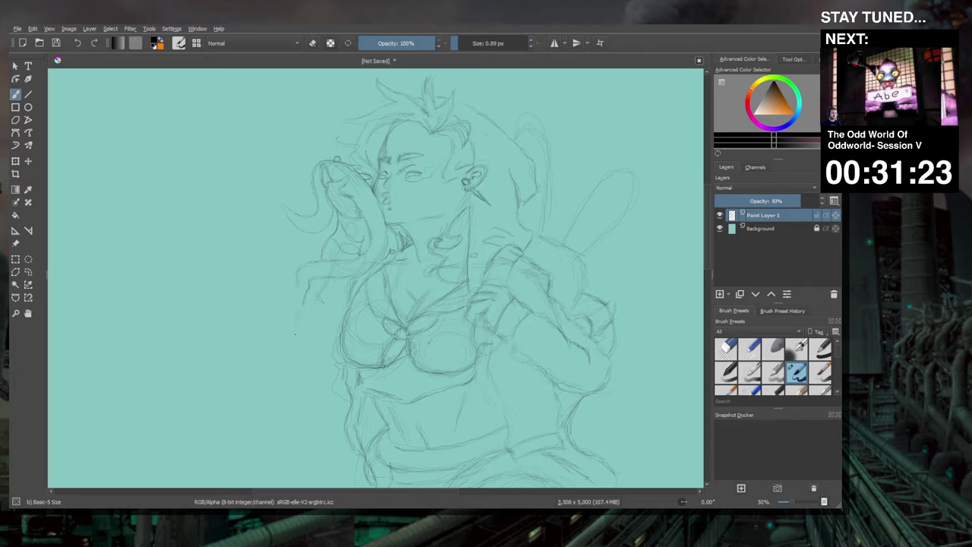
left_click(459, 43)
left_click_drag(459, 43, 467, 42)
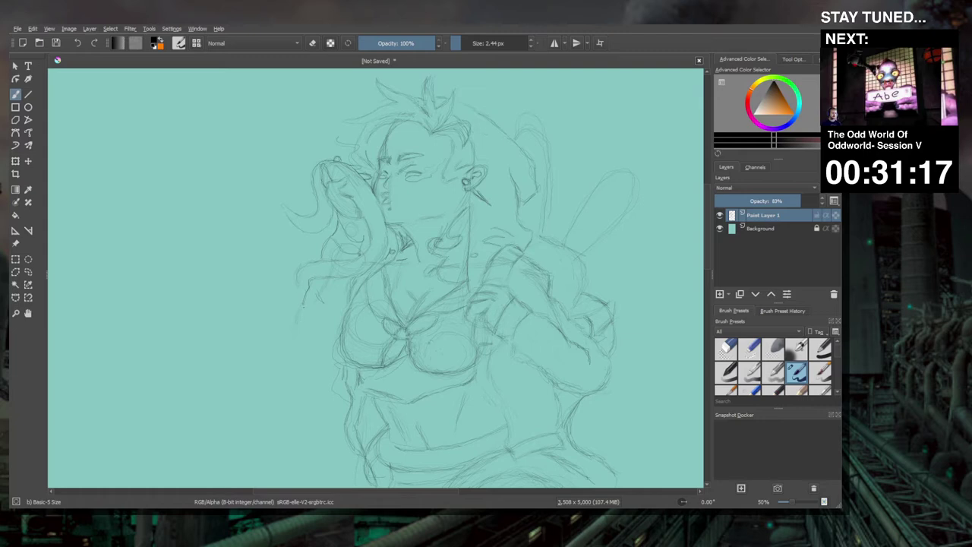
left_click_drag(301, 307, 298, 322)
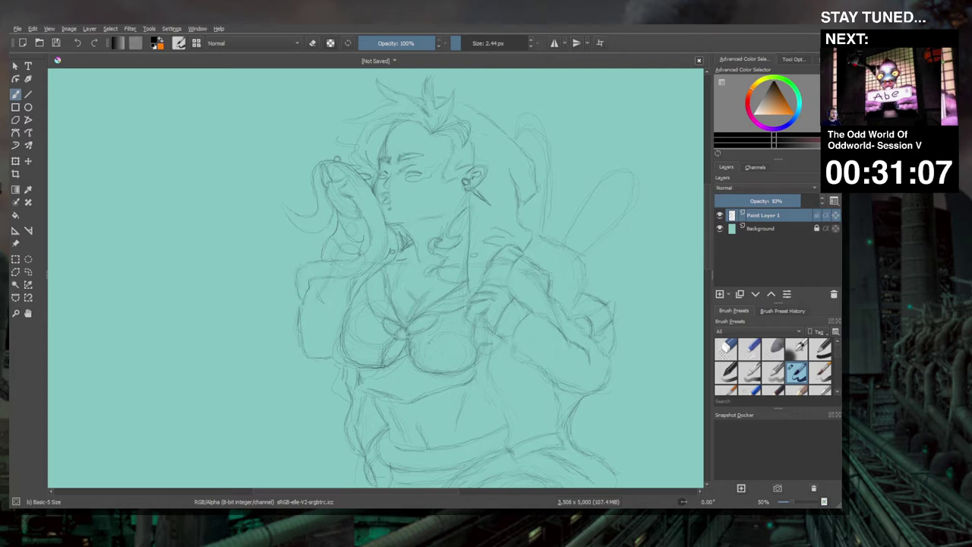
Darken the top's lower hem and sketch the strap hanging from the hand at the shoulder
key("minus")
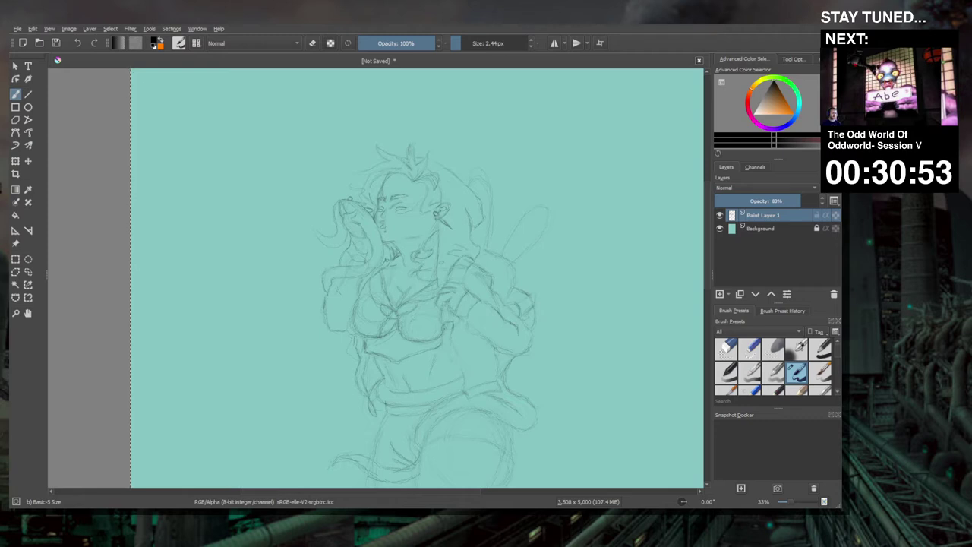
key("plus")
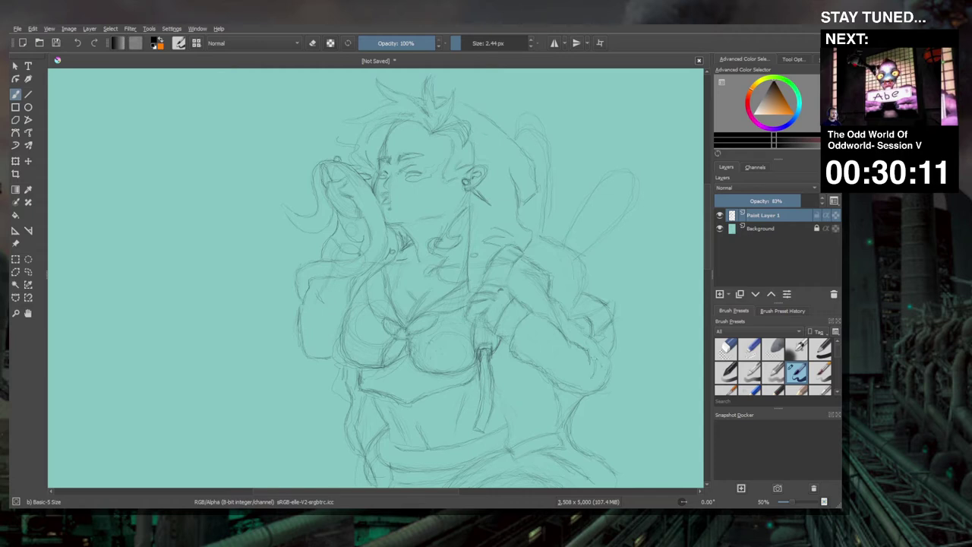
key("minus")
key("minus")
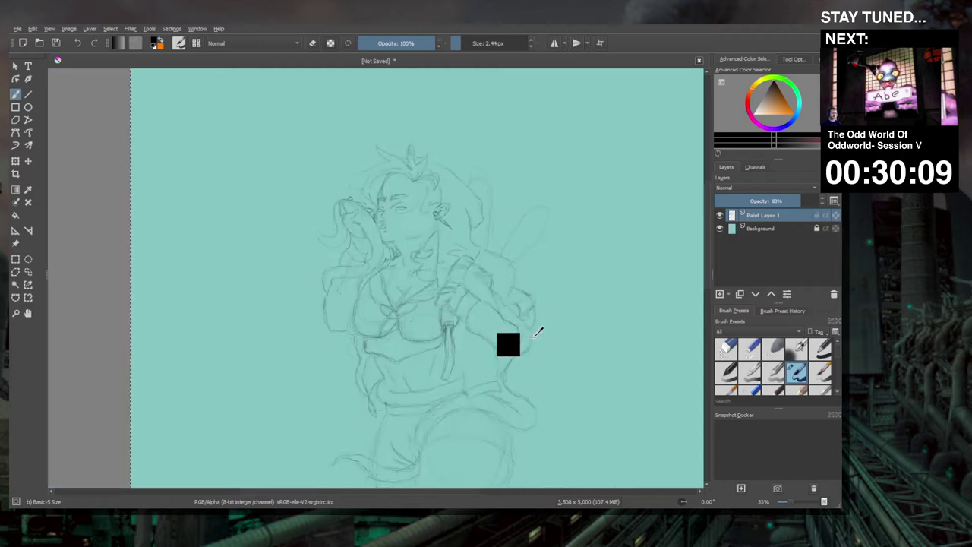
Sketch the draped cloth and folds over the raised thigh and firm up the bent leg's outline with the 2.44 px brush
left_click_drag(466, 369, 453, 282)
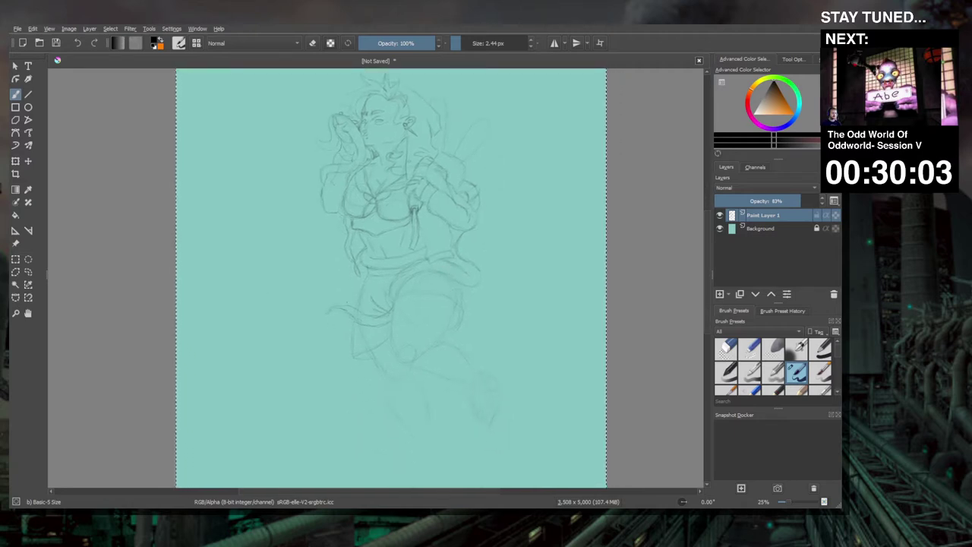
scroll(573, 365, "up", 2)
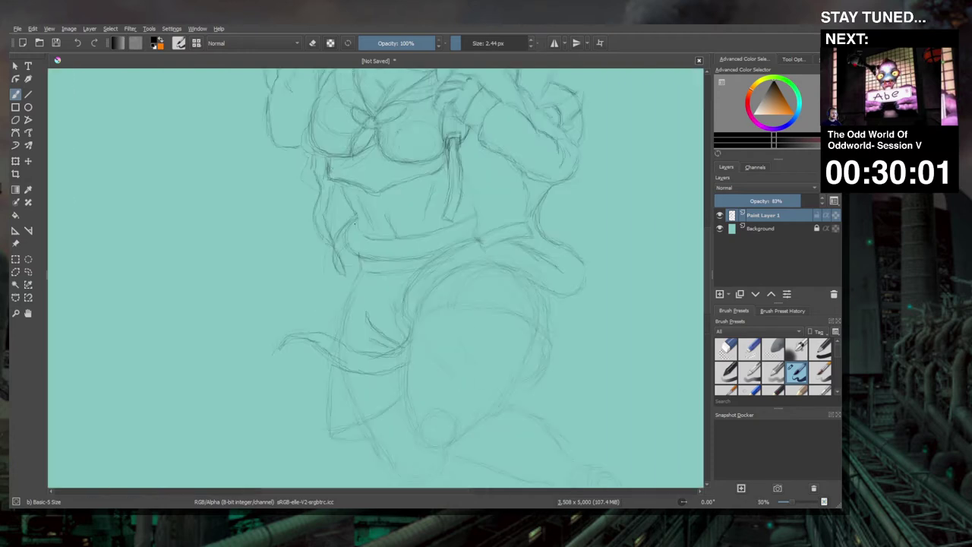
left_click_drag(573, 365, 573, 343)
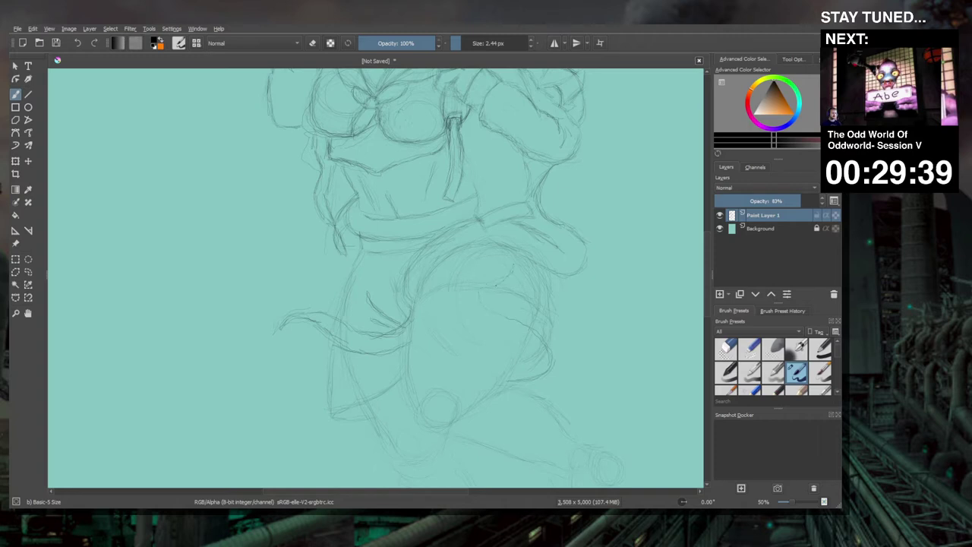
key("minus")
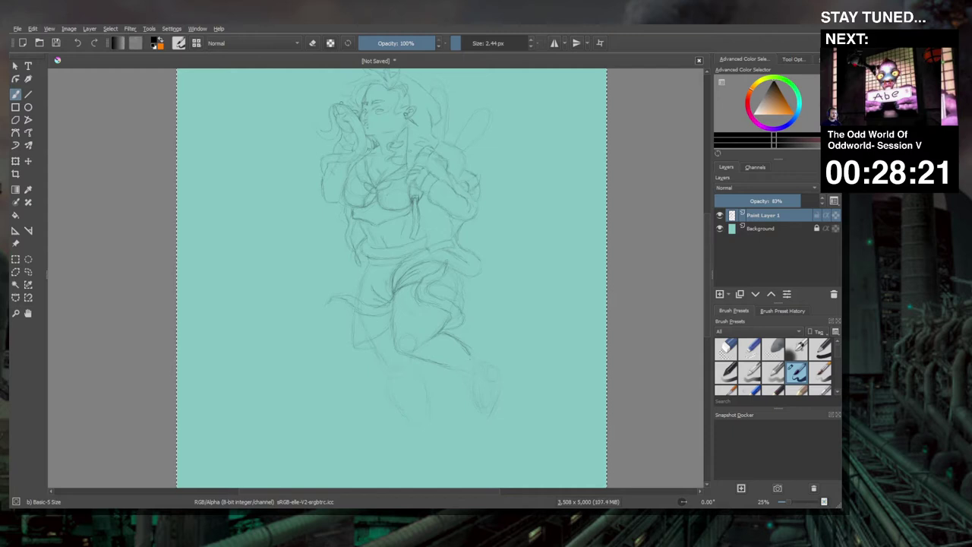
Sketch the shoe on the bent leg and the standing leg's knee, calf and foot
left_click_drag(414, 359, 450, 368)
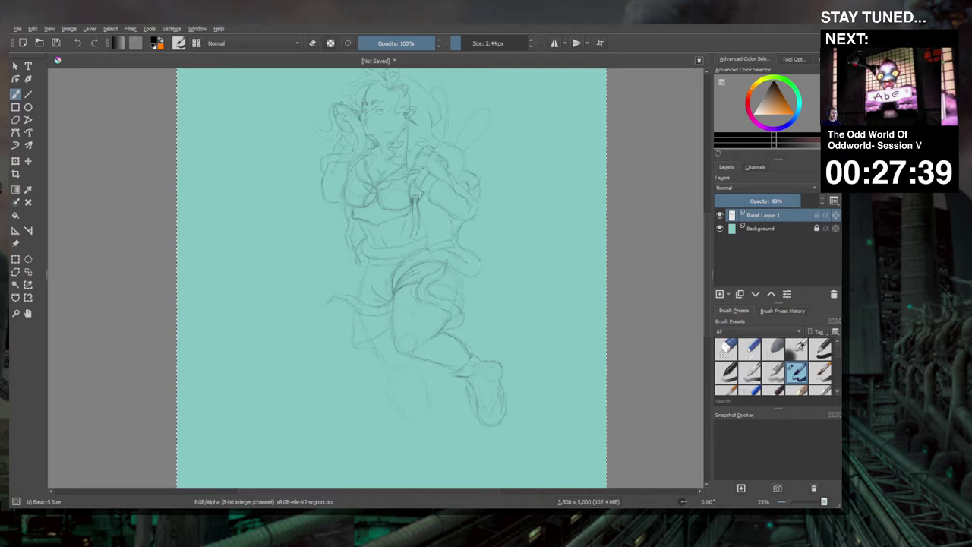
mouse_move(440, 230)
left_mouse_down()
mouse_move(447, 276)
mouse_move(443, 263)
left_mouse_up()
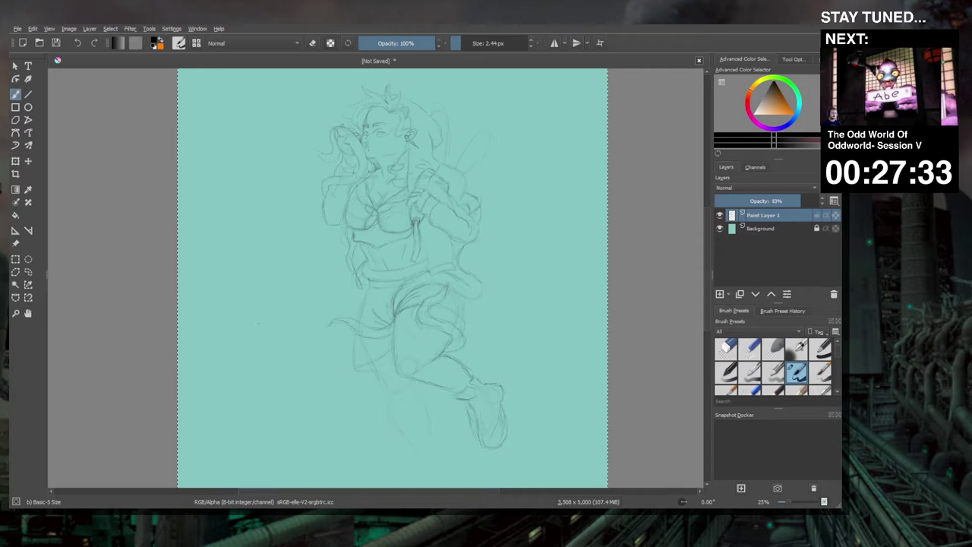
left_click_drag(358, 317, 346, 267)
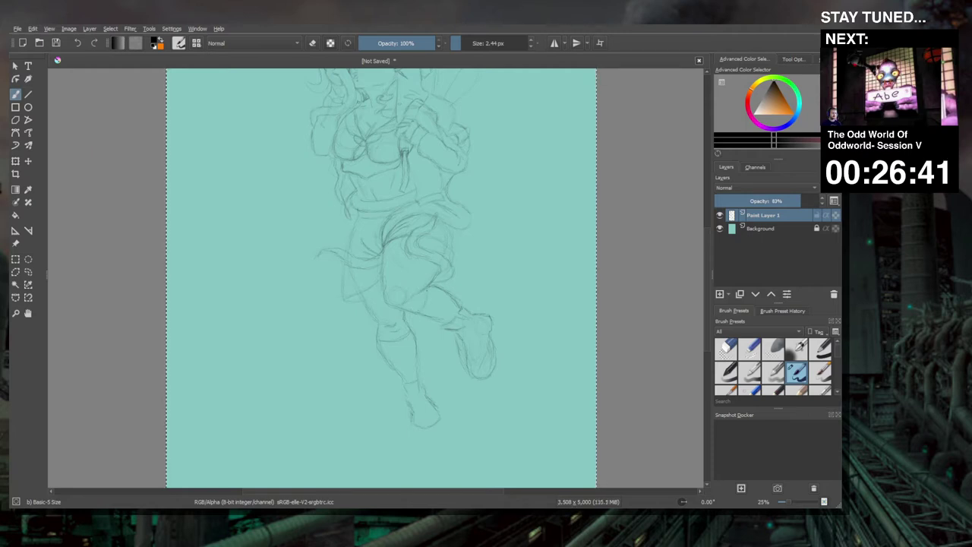
Draw the frayed hem and vertical fold lines on the far leg of the shorts at 67% zoom
left_click_drag(484, 235, 474, 308)
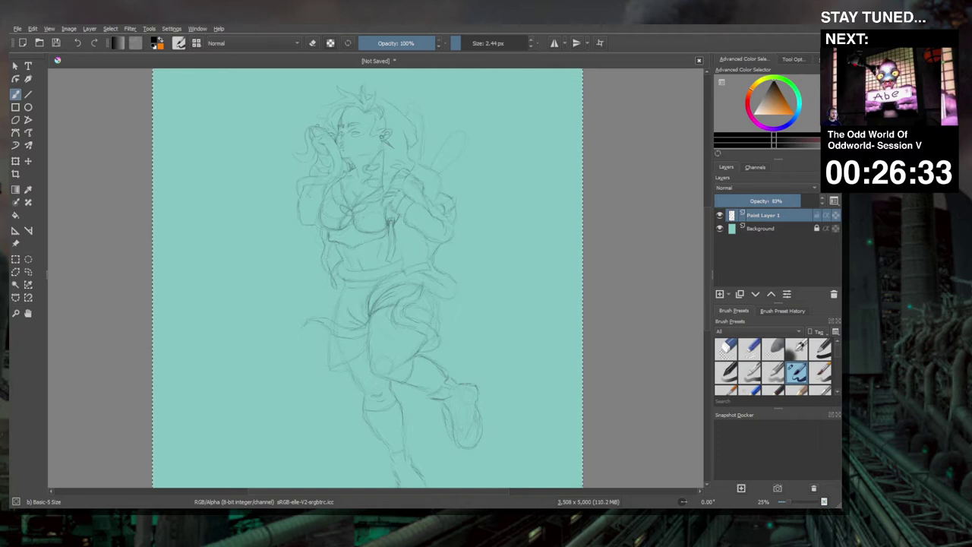
left_click_drag(342, 401, 369, 362)
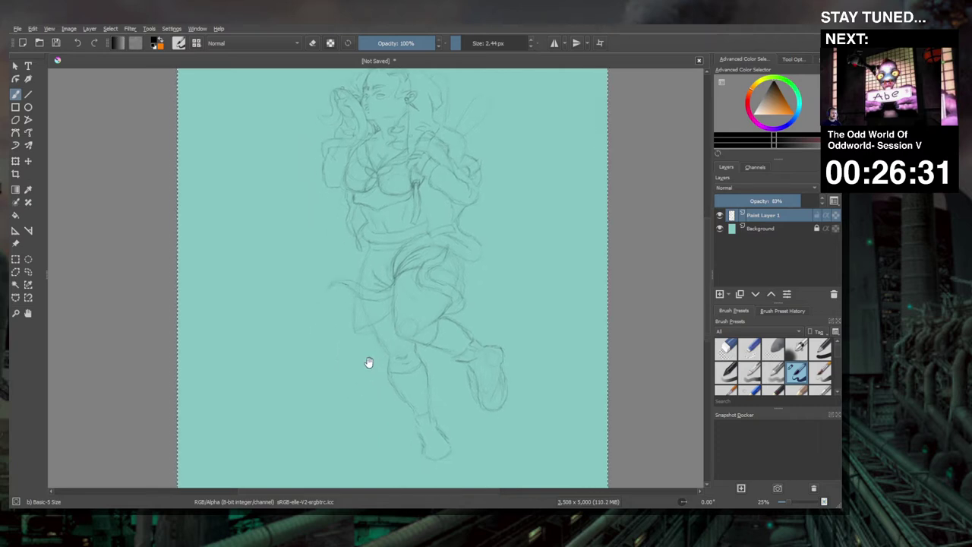
scroll(374, 357, "up", 1)
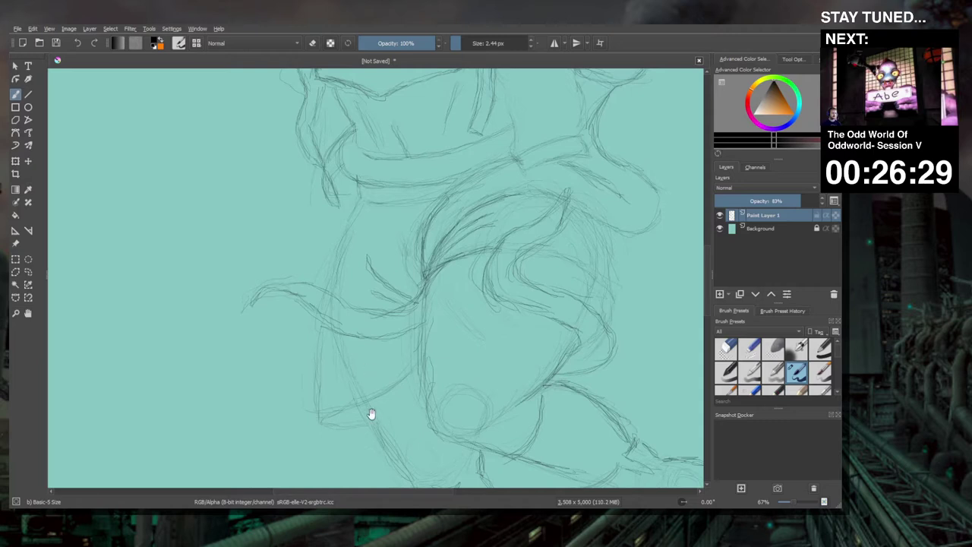
left_click_drag(373, 413, 380, 335)
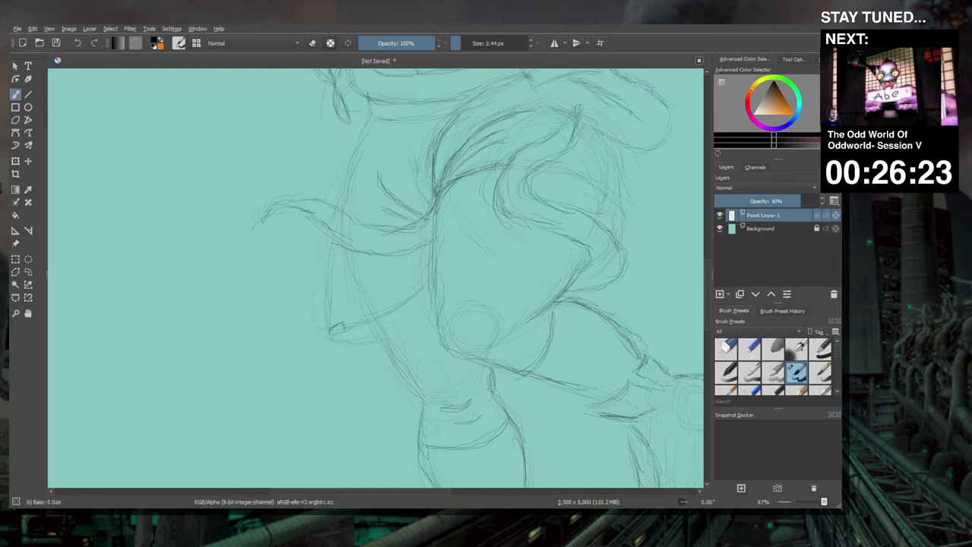
left_click_drag(351, 329, 367, 324)
left_click_drag(407, 302, 421, 291)
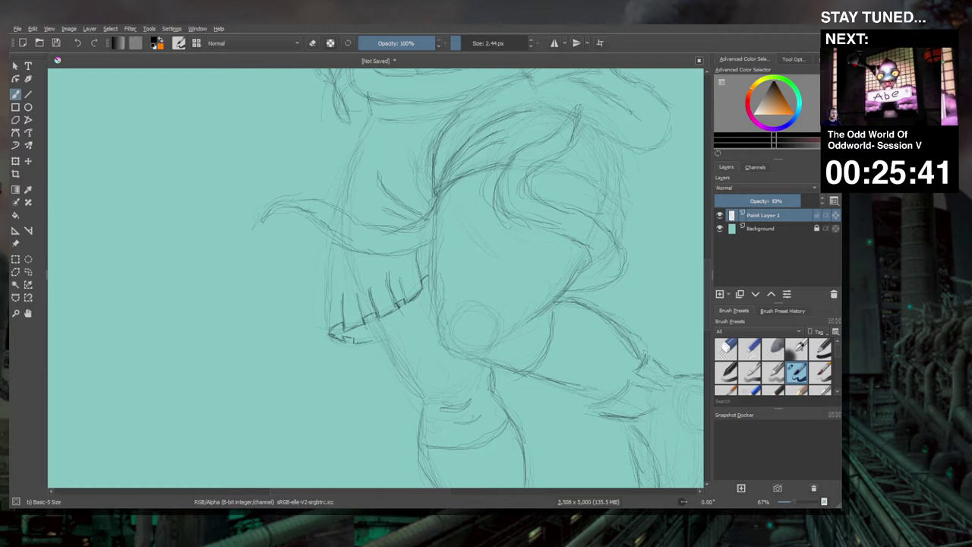
left_click_drag(370, 337, 380, 335)
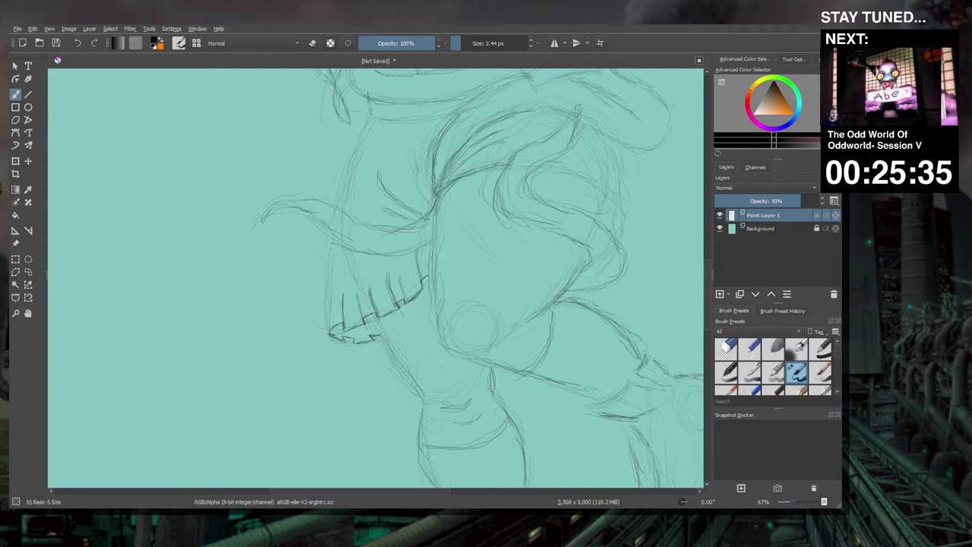
Redraw the far shorts leg's side, the standing leg's edge, the kneecap marks and the underside of the raised thigh
left_click_drag(393, 356, 401, 370)
key("ctrl+z")
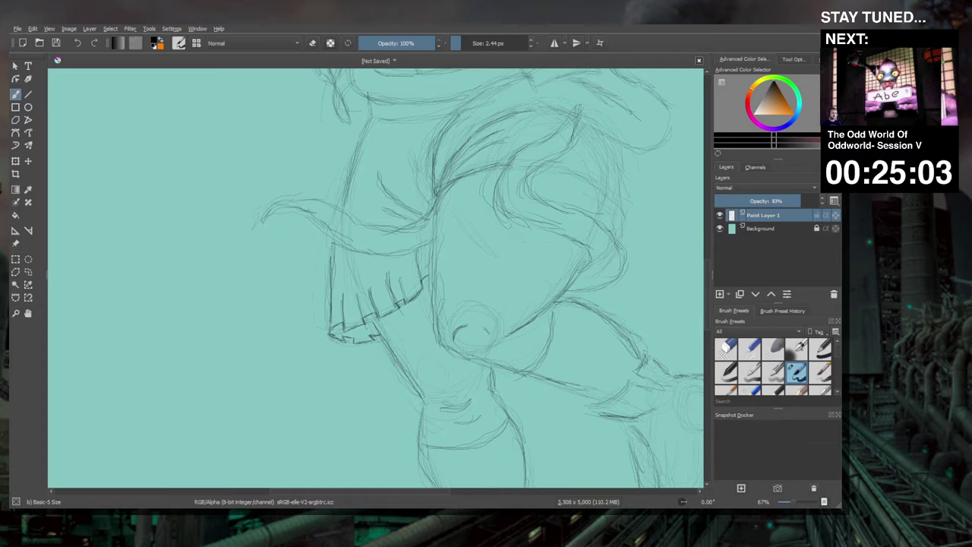
left_click_drag(450, 351, 521, 371)
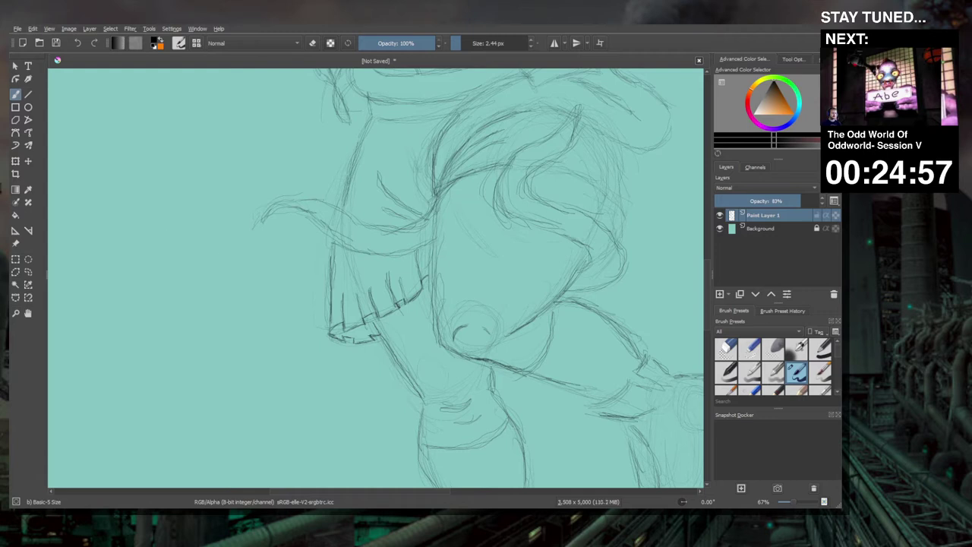
Erase the construction lines inside the raised thigh and around the knee with a 30.99 px eraser
left_click(312, 43)
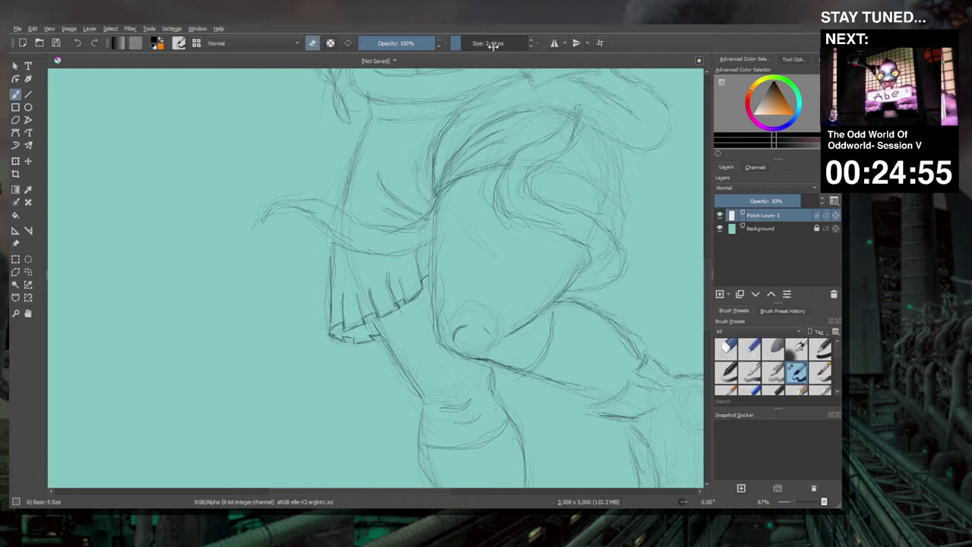
mouse_move(493, 44)
left_mouse_down()
mouse_move(517, 43)
mouse_move(508, 43)
left_mouse_up()
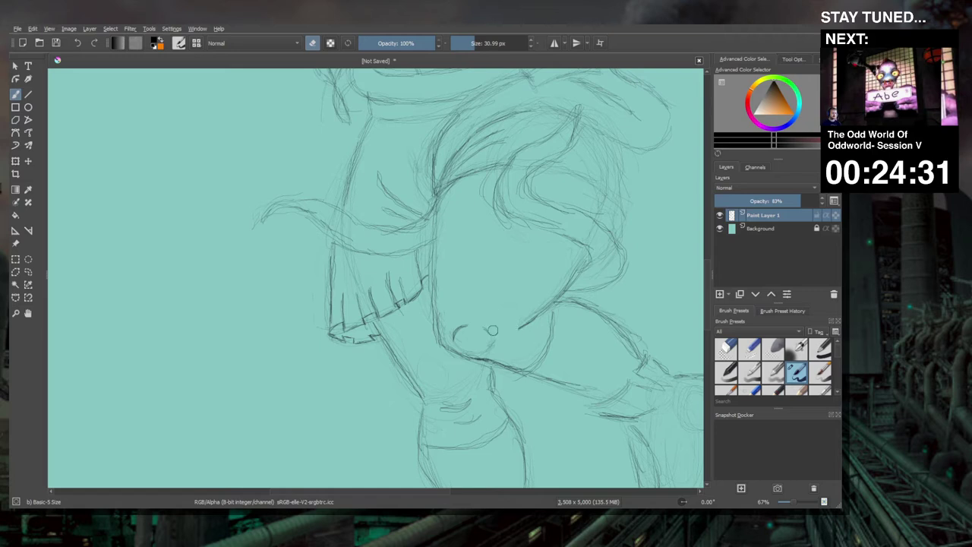
left_click(312, 43)
Draw the near shorts leg's frayed hem and folds and darken the waist cloth's rounded edge with a 1.81 px brush
left_click_drag(469, 45, 458, 50)
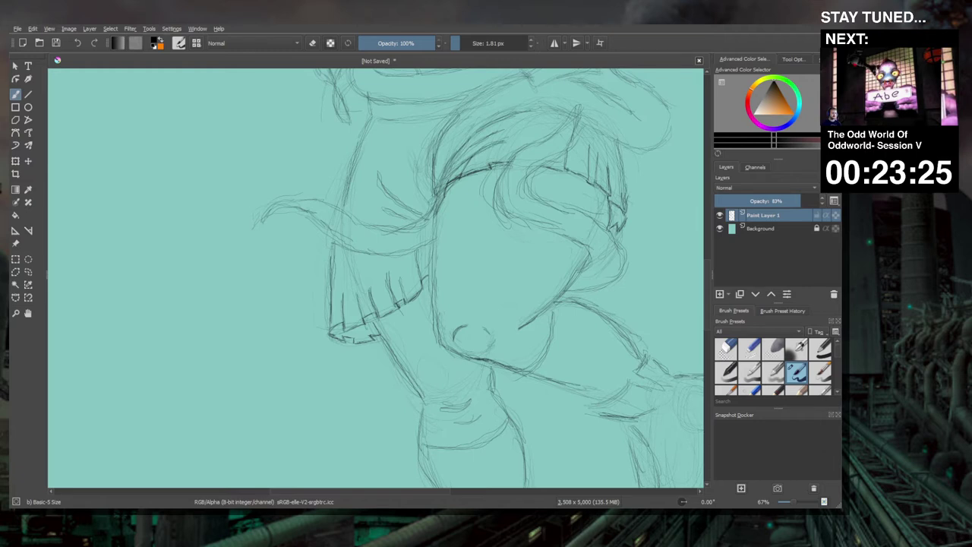
mouse_move(458, 160)
left_mouse_down()
mouse_move(494, 133)
mouse_move(548, 117)
left_mouse_up()
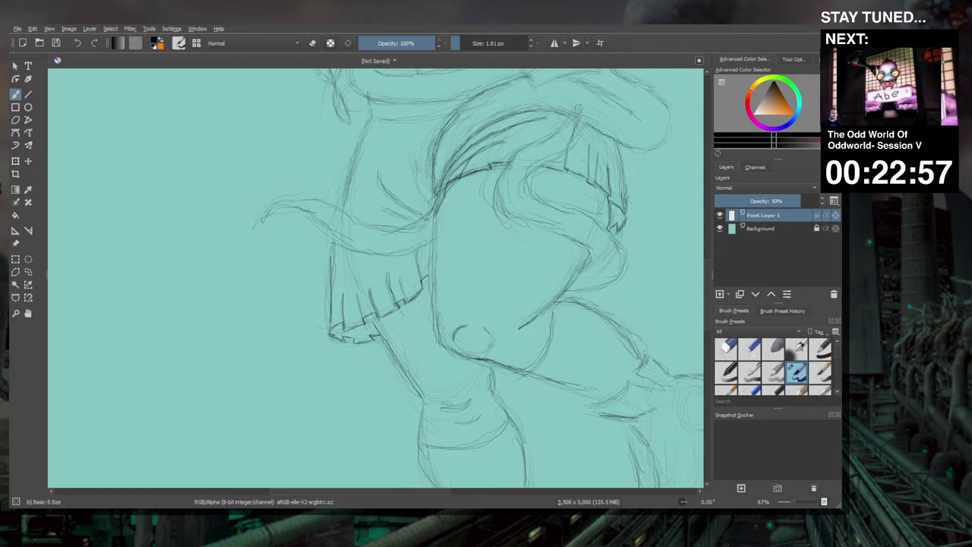
mouse_move(642, 147)
left_mouse_down()
mouse_move(633, 152)
mouse_move(667, 139)
mouse_move(660, 144)
left_mouse_up()
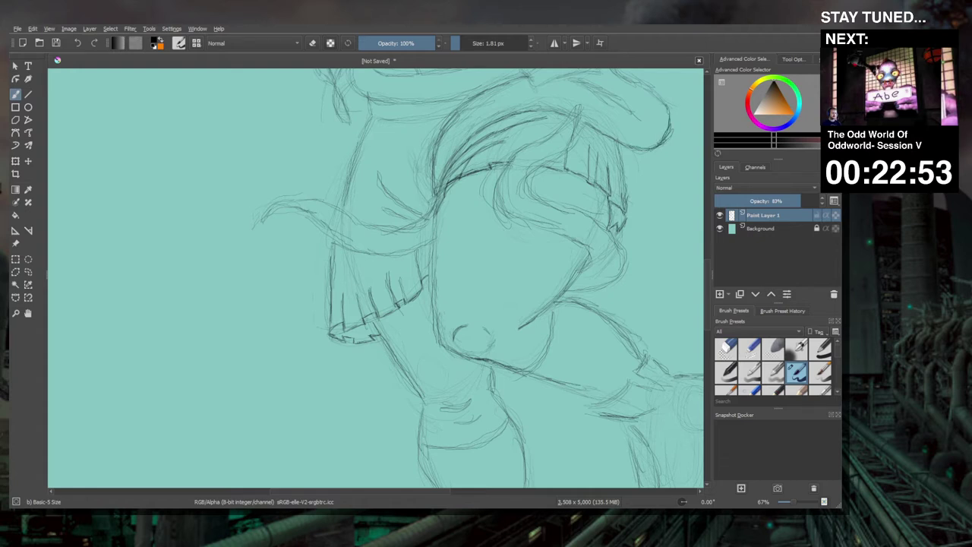
Draw a curling tentacle extending out from behind the bent arm's shoulder with a 1.81 px brush at 50% zoom
mouse_move(641, 99)
left_mouse_down()
mouse_move(614, 130)
mouse_move(609, 180)
left_mouse_up()
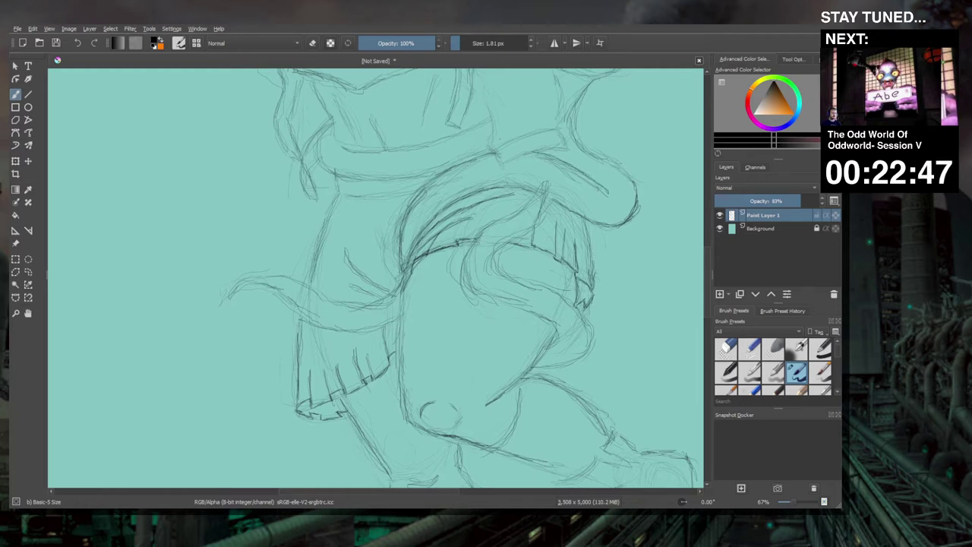
left_click_drag(445, 171, 460, 163)
left_click_drag(343, 232, 354, 254)
scroll(353, 254, "down", 6)
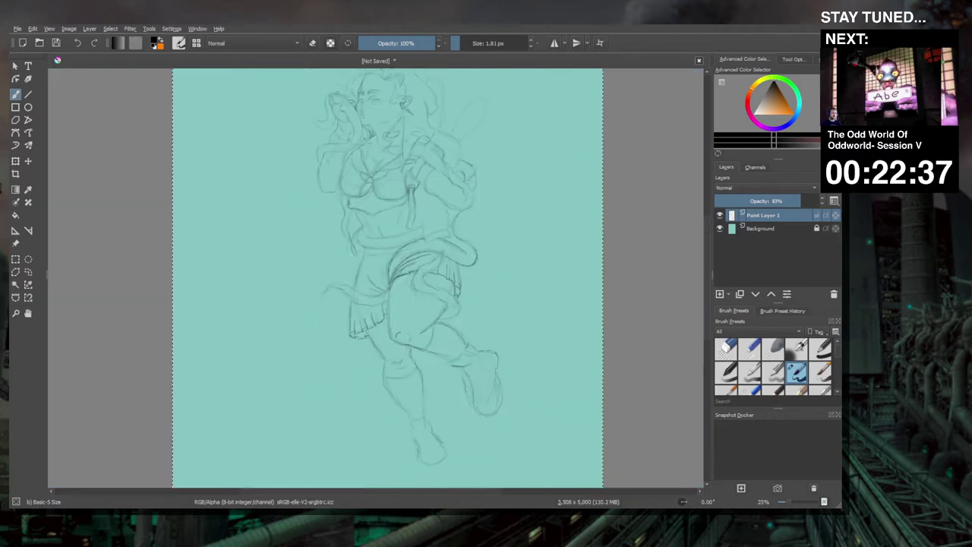
scroll(360, 249, "up", 1)
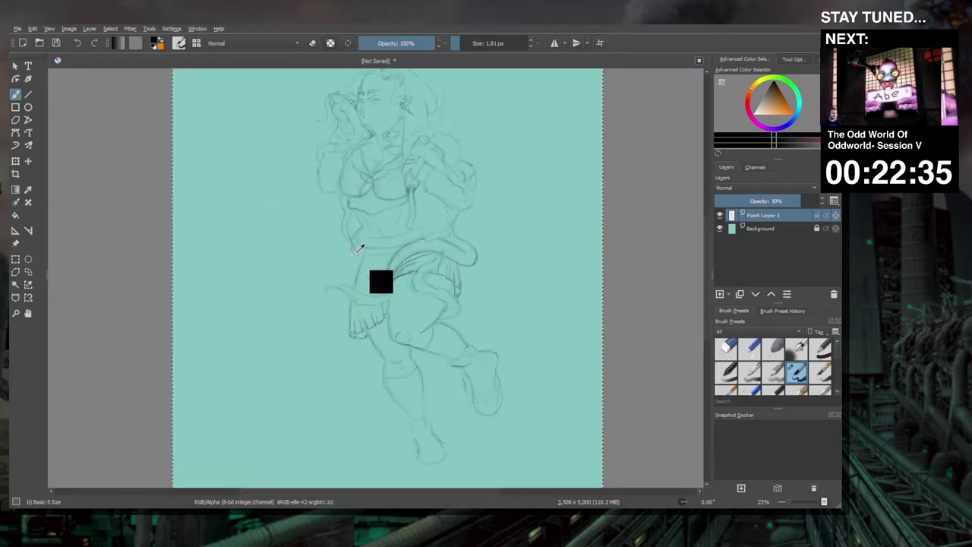
scroll(360, 249, "down", 1)
scroll(359, 249, "up", 2)
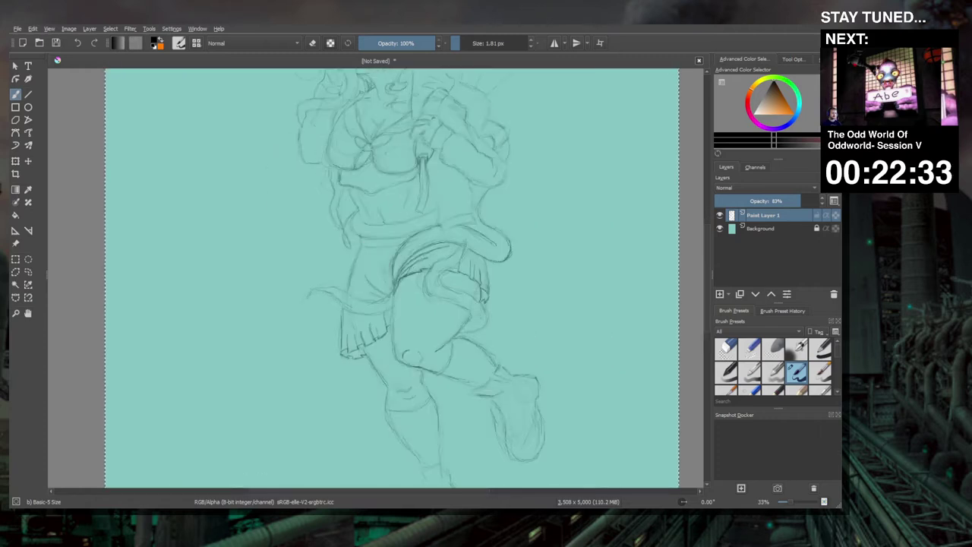
left_click_drag(395, 193, 375, 337)
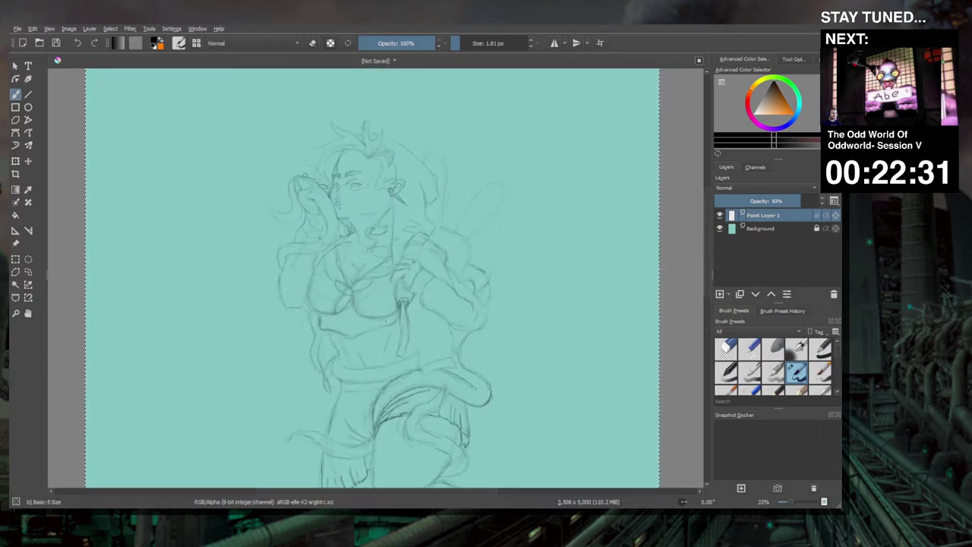
key("ctrl+plus")
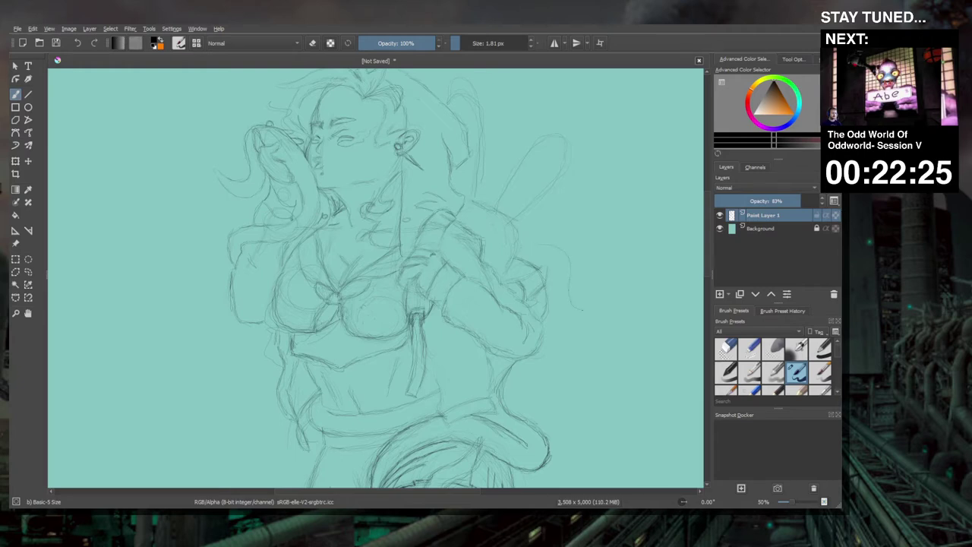
mouse_move(573, 308)
left_mouse_down()
mouse_move(624, 286)
mouse_move(598, 293)
mouse_move(619, 280)
mouse_move(635, 283)
mouse_move(633, 300)
mouse_move(611, 318)
mouse_move(556, 324)
left_mouse_up()
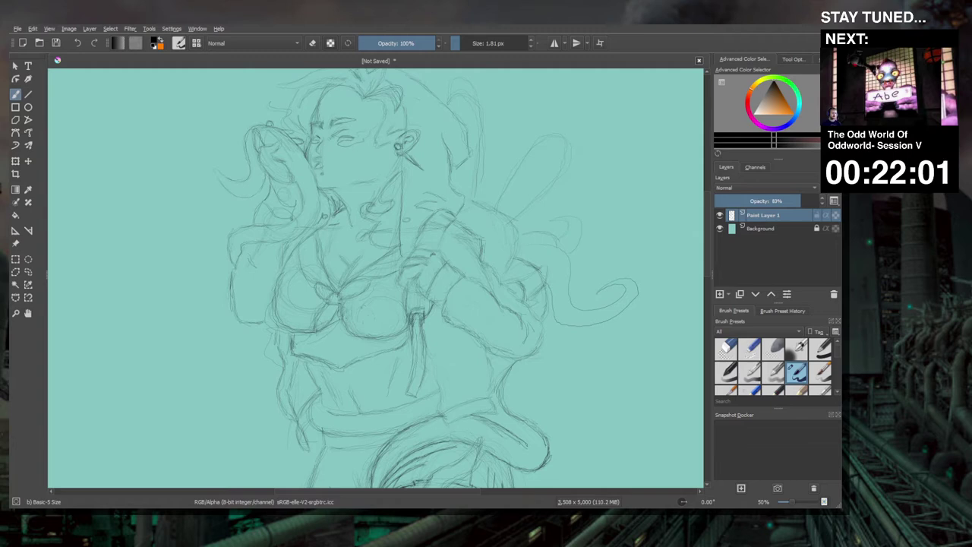
Switch the brush to erasing and clean up overlapping lines around the sleeve and the loops behind the shoulder, setting the size to 24.01 px
left_click(313, 42)
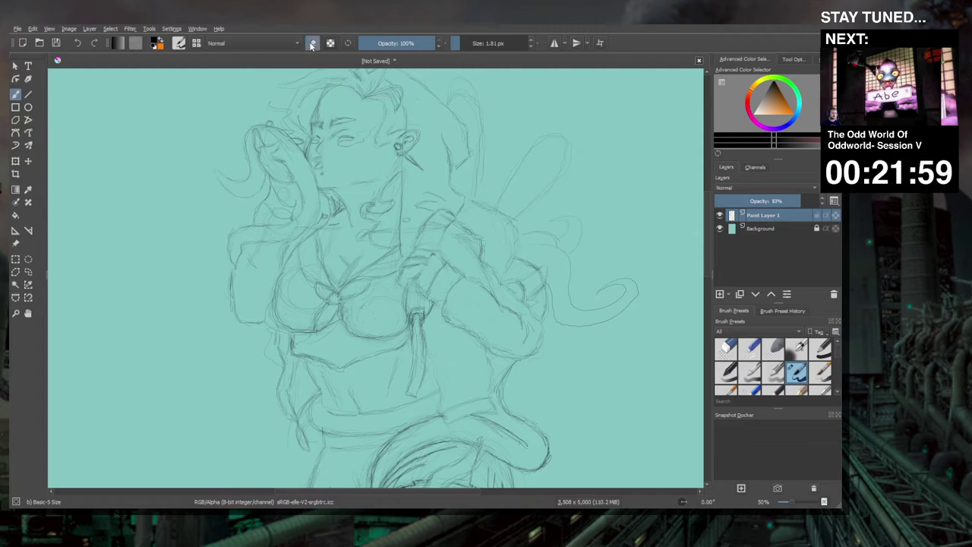
mouse_move(456, 43)
left_mouse_down()
mouse_move(532, 43)
mouse_move(506, 42)
left_mouse_up()
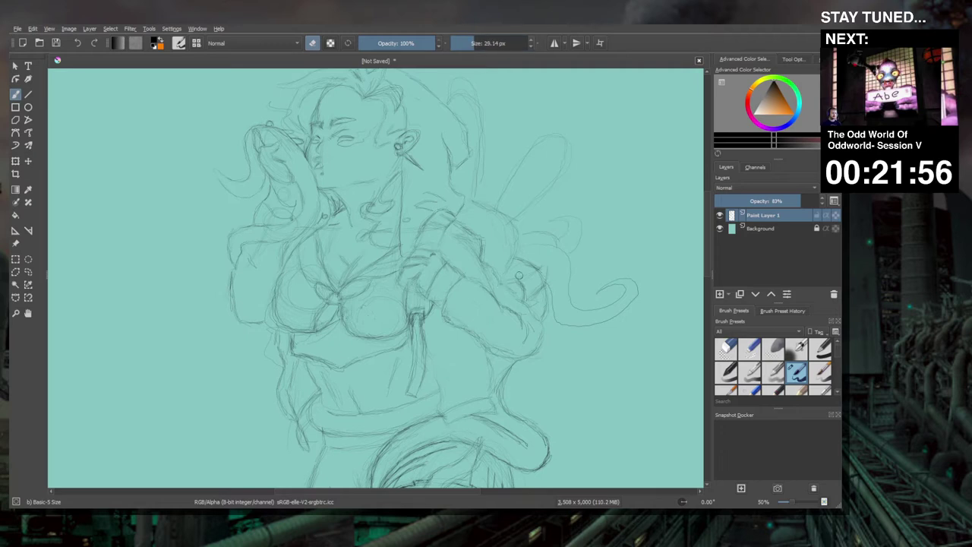
left_click(467, 45)
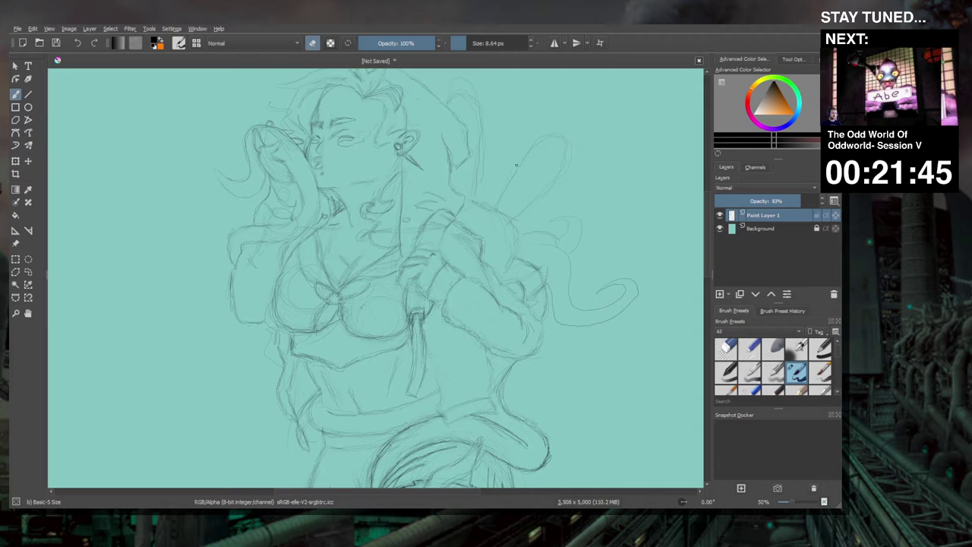
left_click(490, 43)
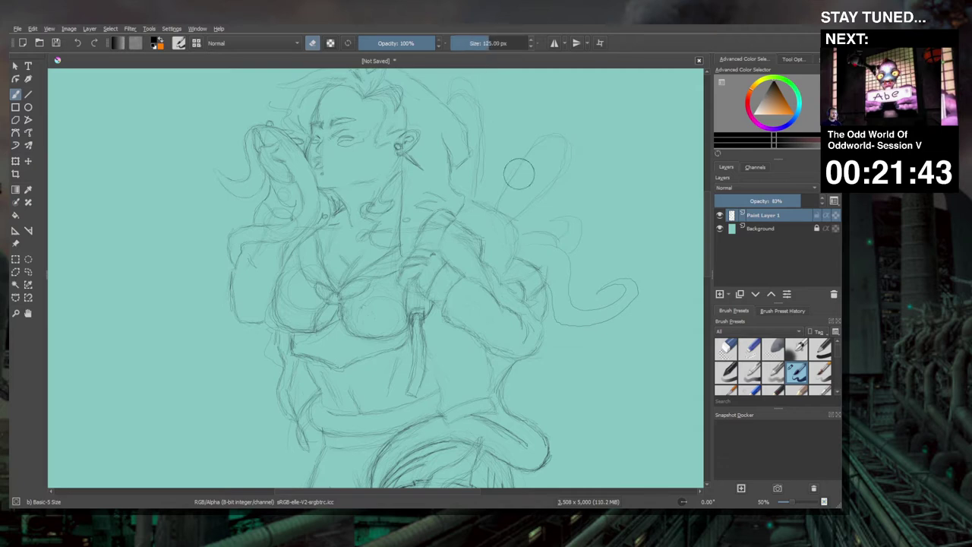
left_click(467, 43)
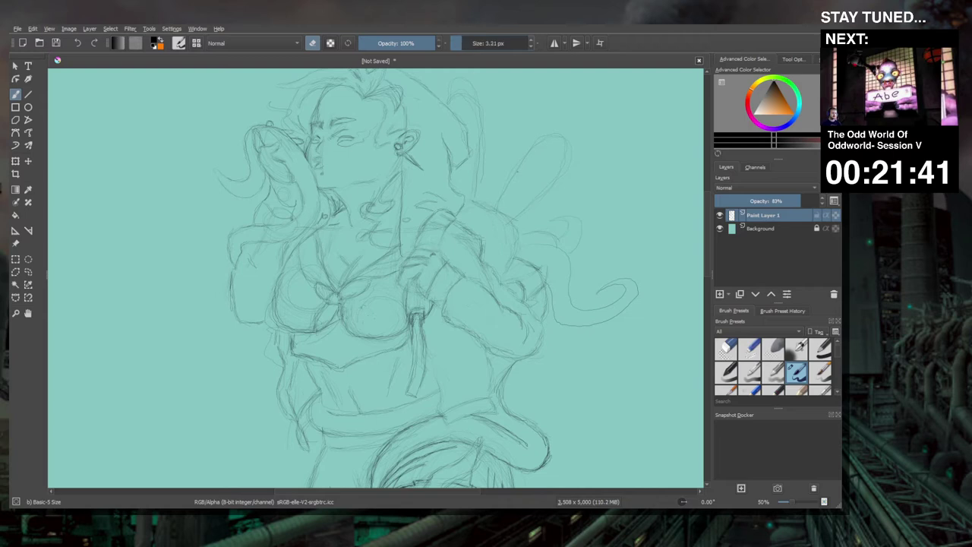
left_click_drag(458, 43, 465, 51)
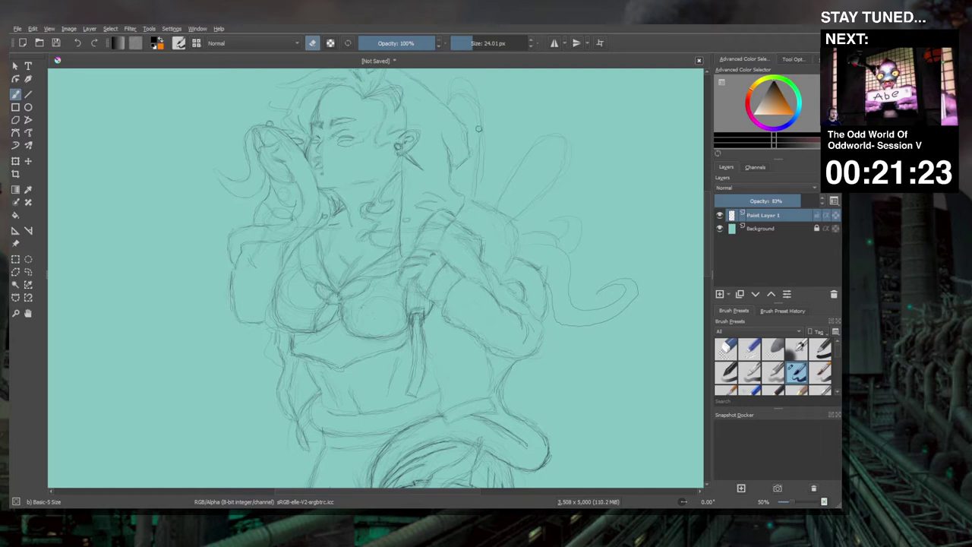
Return to drawing with a 1.54 px brush and define the shorts' waistband just below the waist cloth
left_click_drag(346, 162, 347, 206)
scroll(347, 206, "down", 2)
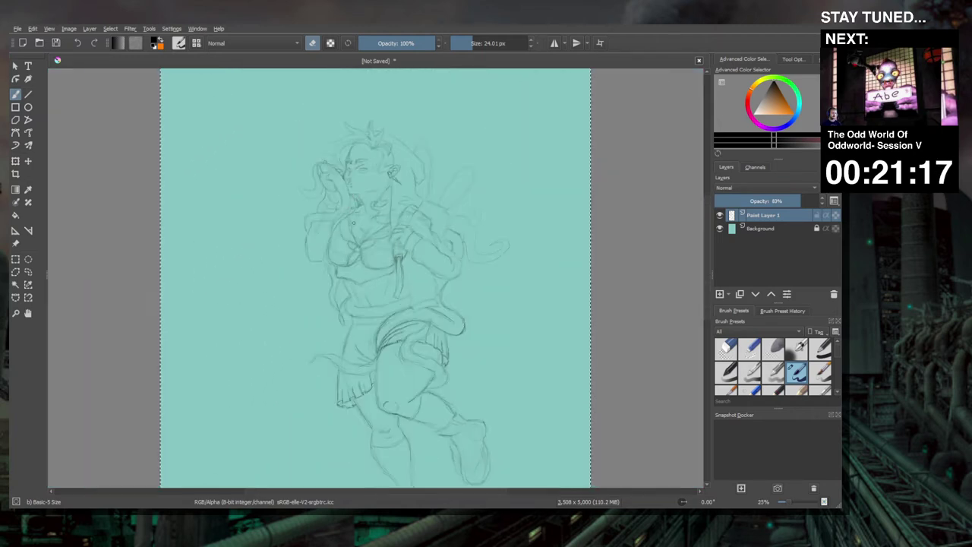
left_click_drag(357, 346, 291, 133)
scroll(392, 312, "up", 2)
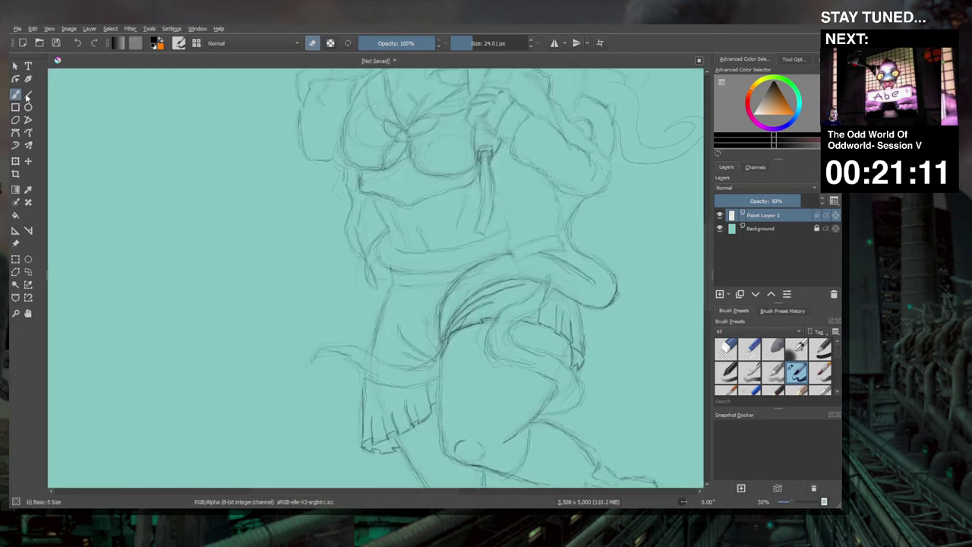
left_click(314, 44)
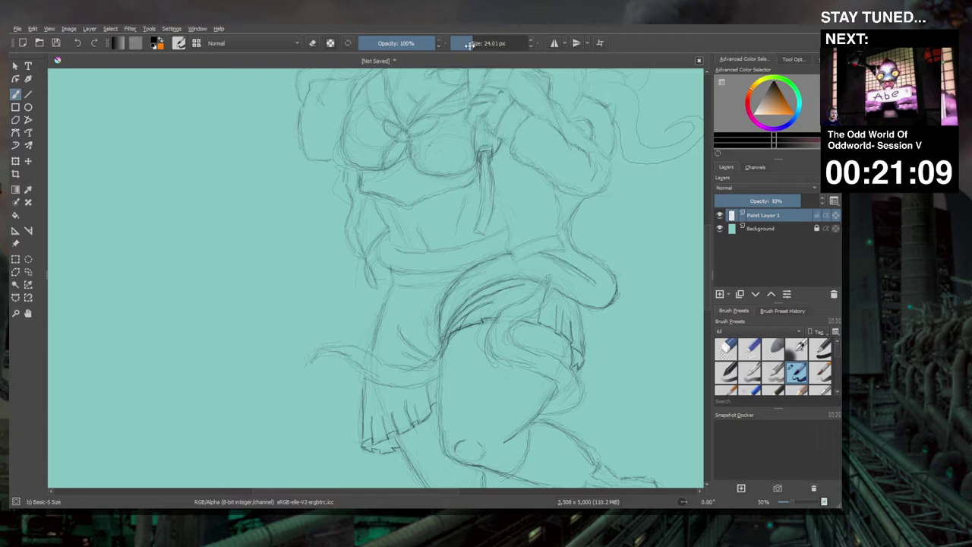
left_click_drag(471, 43, 459, 45)
left_click_drag(465, 43, 460, 46)
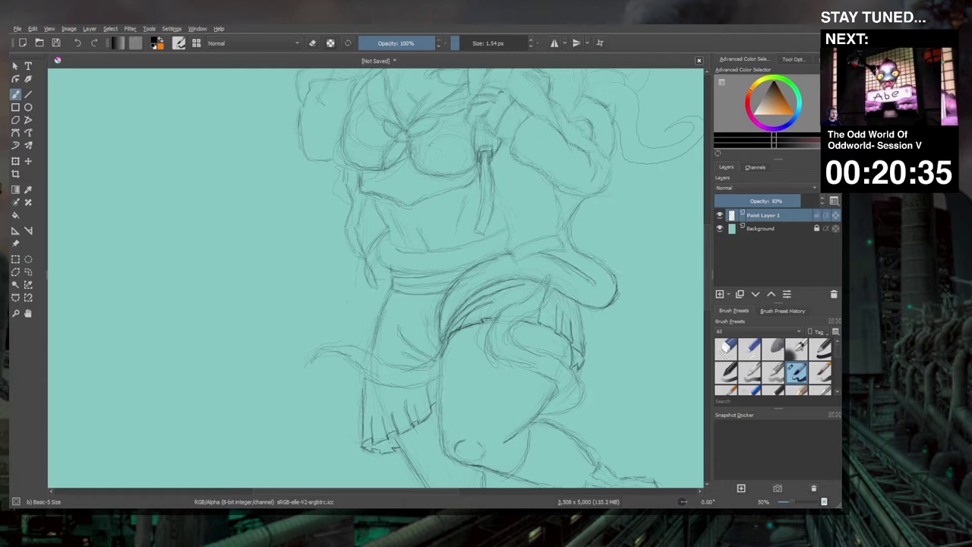
Sketch two large tentacles curving out from behind the waist, one on each side of the hips, at 25% zoom
key("minus")
key("minus")
key("minus")
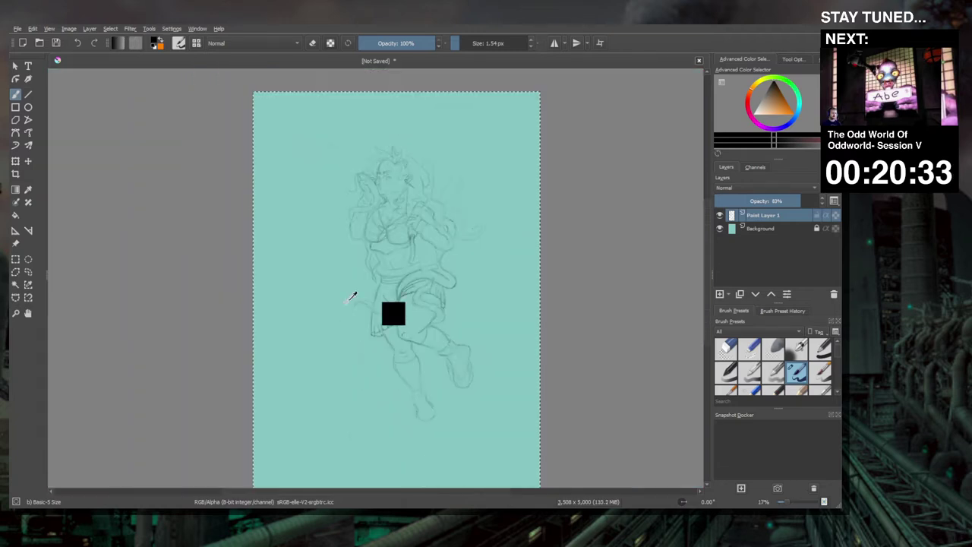
key("plus")
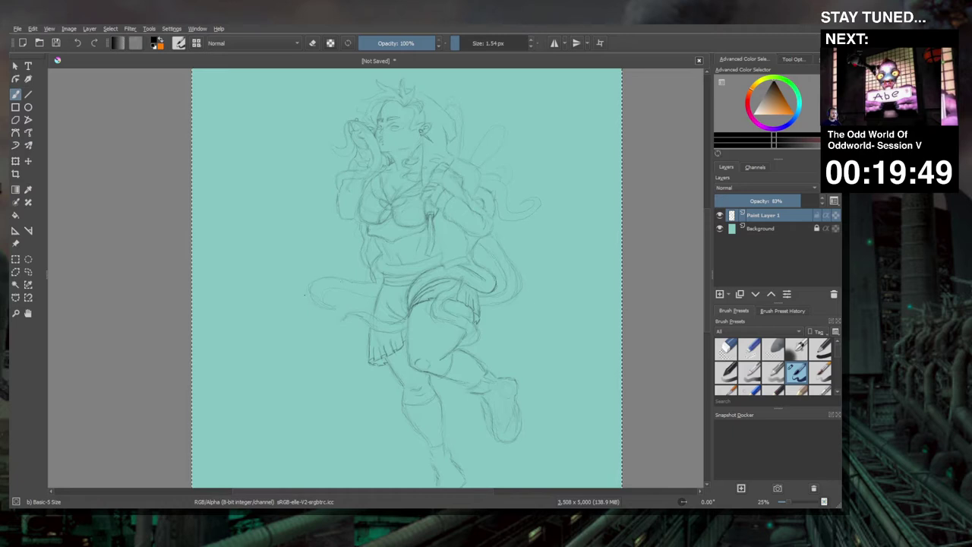
left_click_drag(305, 295, 334, 307)
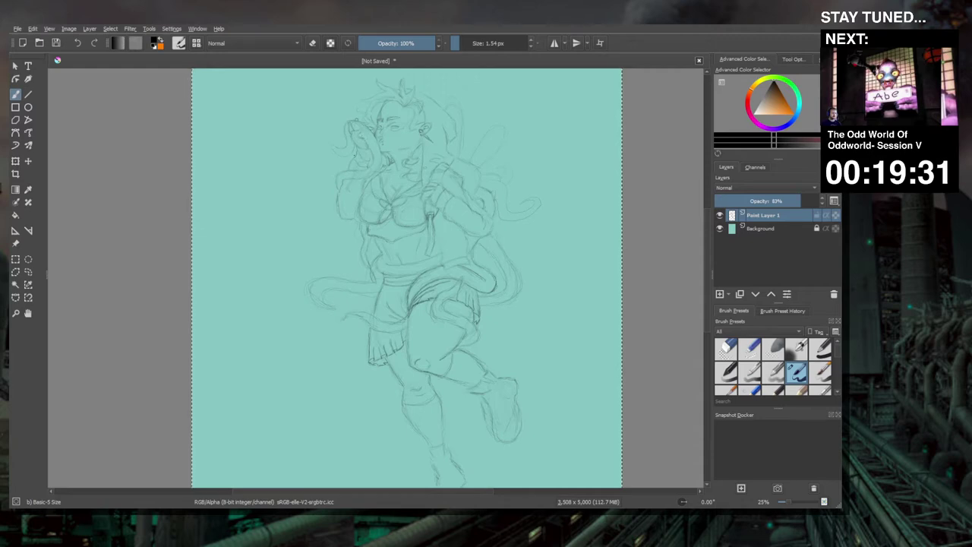
Refine the raised hand's fingers and sketch red suckers along the tentacle wrapped around it with the 1.54 px brush
scroll(357, 150, "up", 3)
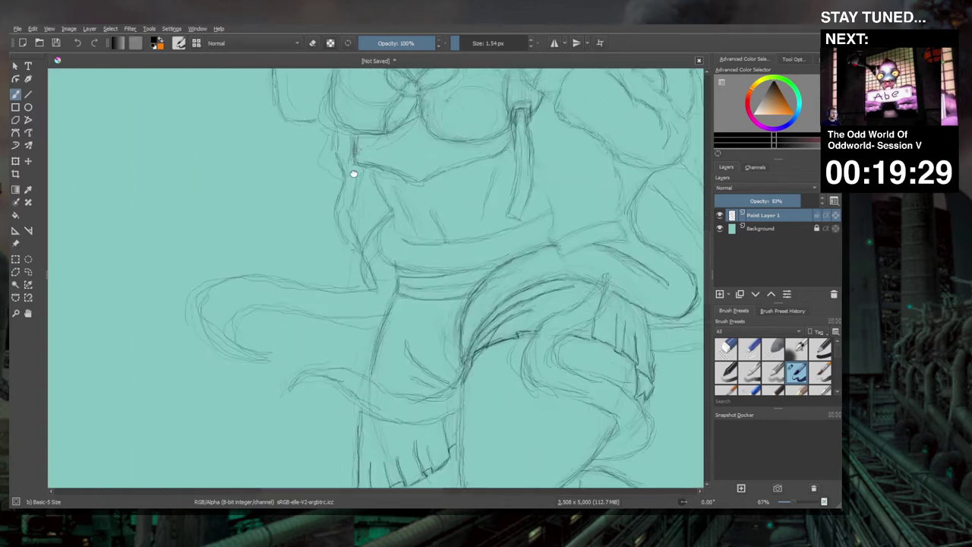
left_click_drag(353, 174, 375, 263)
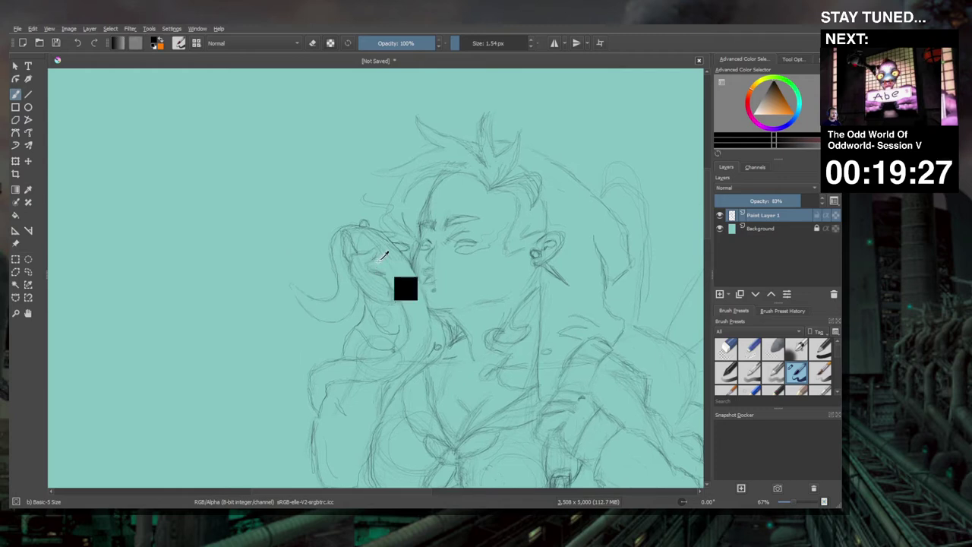
scroll(384, 256, "up", 1)
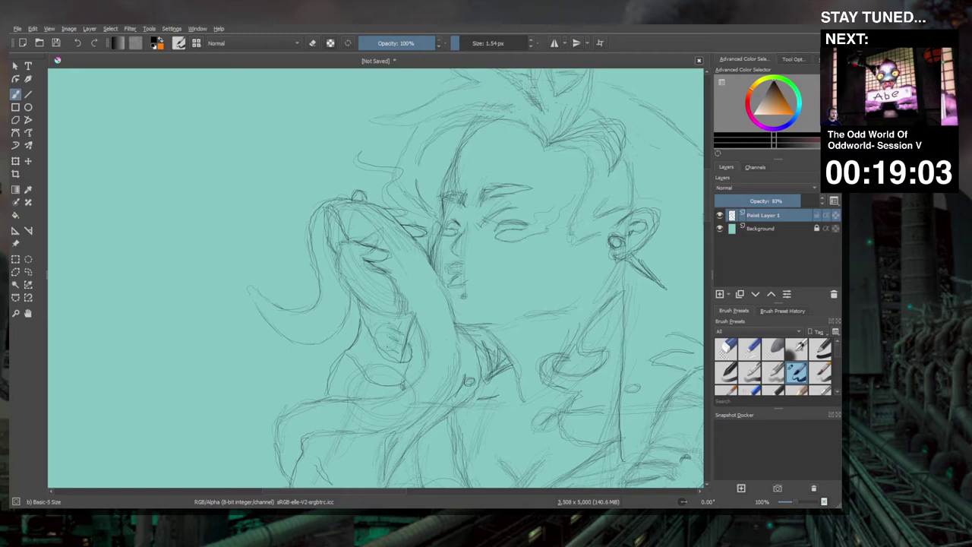
left_click_drag(385, 348, 401, 355)
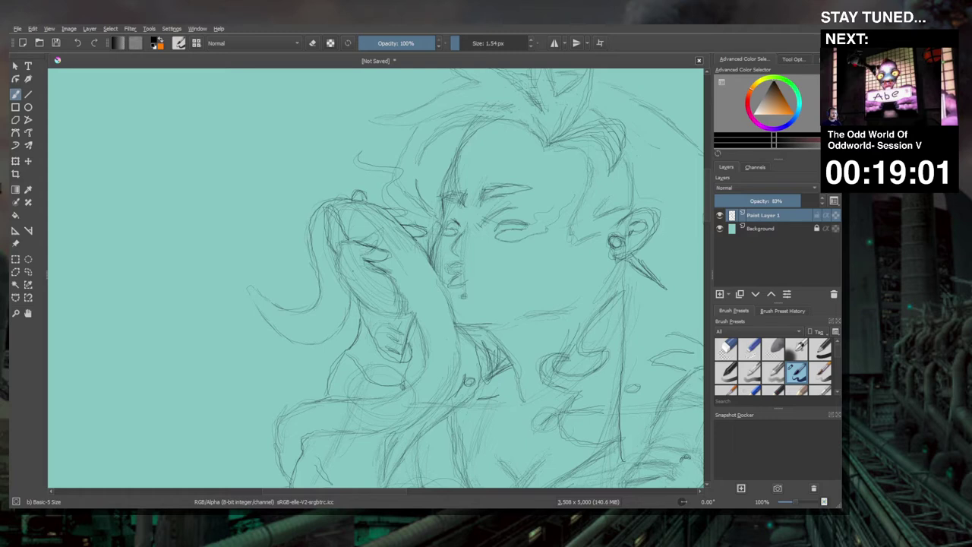
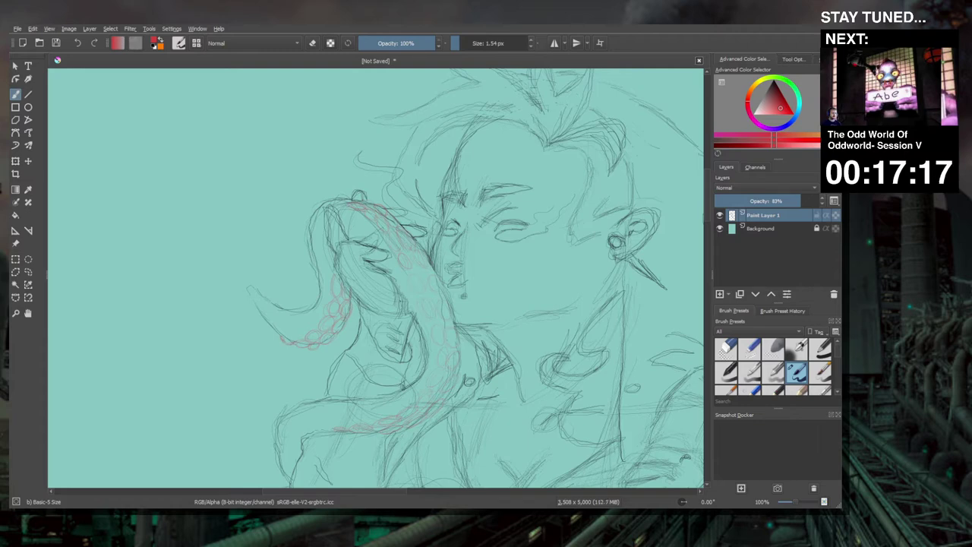
Sketch a row of red suckers along the inner edge of the hooked tentacle beside the waist at 100% zoom
scroll(407, 295, "down", 4)
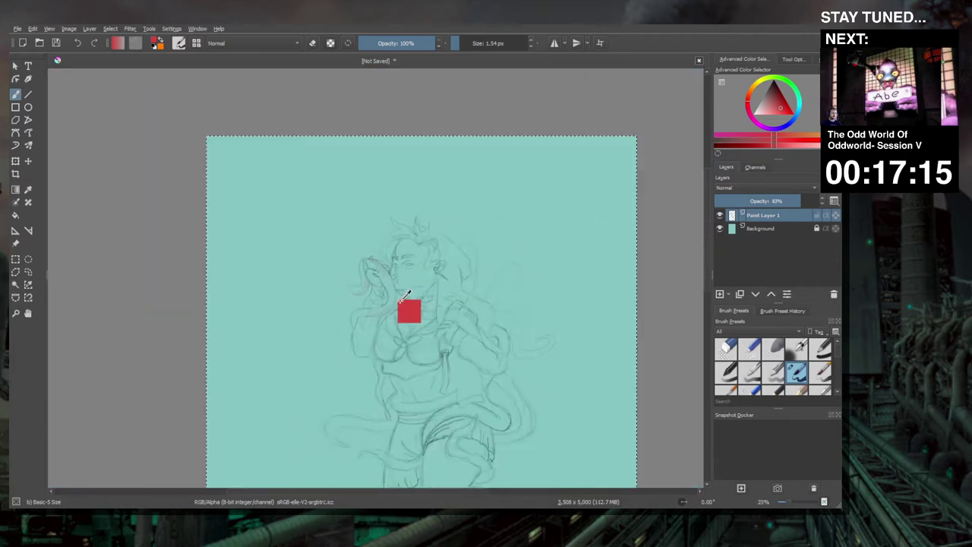
scroll(406, 295, "up", 2)
left_click_drag(496, 362, 381, 285)
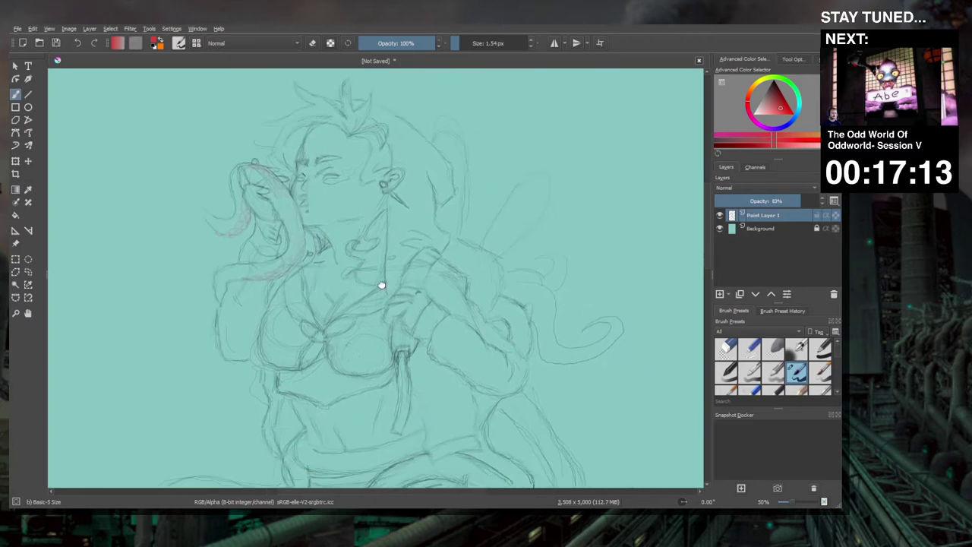
scroll(381, 285, "down", 6)
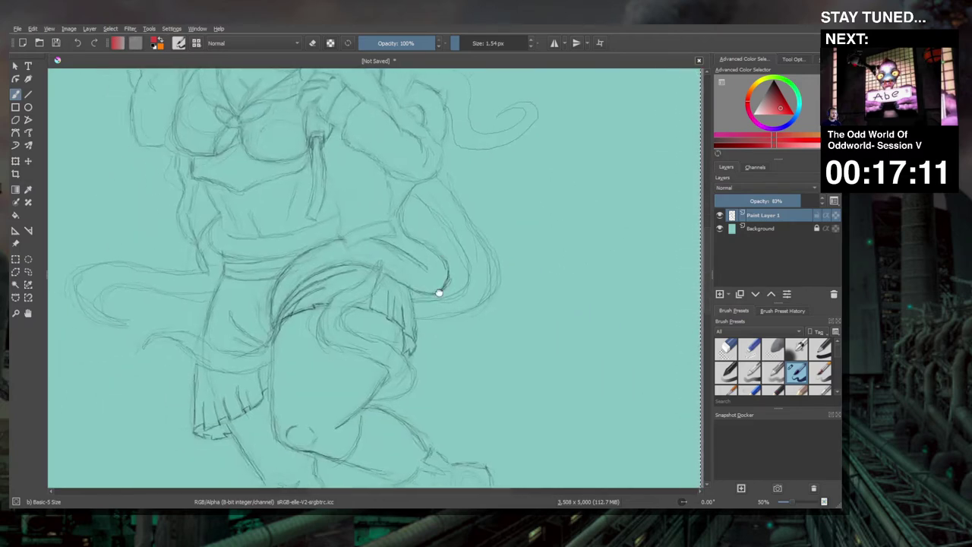
scroll(439, 292, "down", 1)
scroll(449, 321, "right", 1)
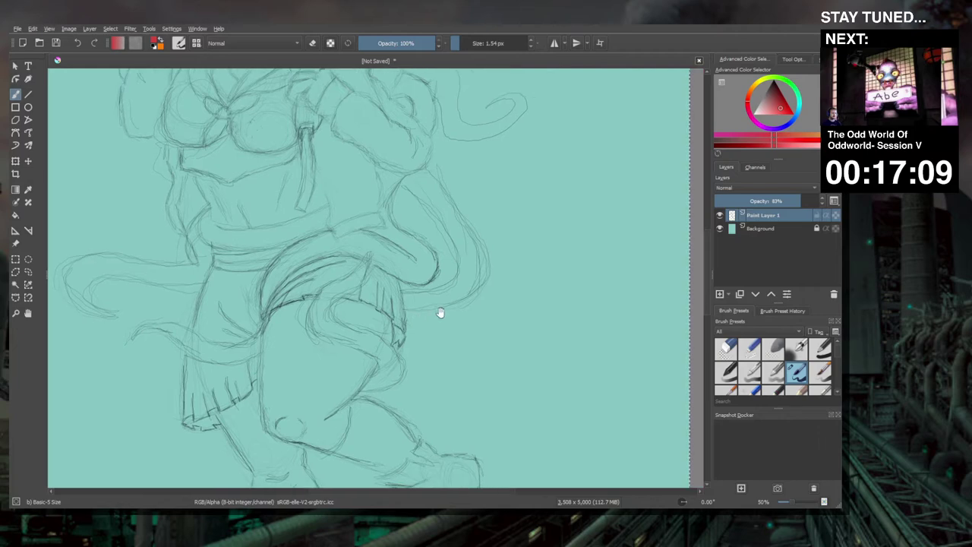
left_click_drag(255, 323, 363, 308)
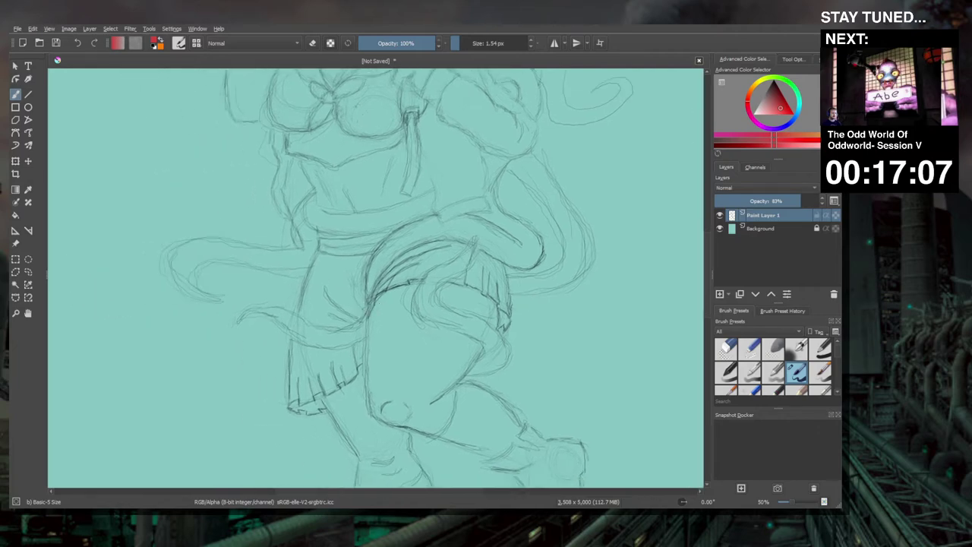
scroll(391, 336, "up", 2, "ctrl")
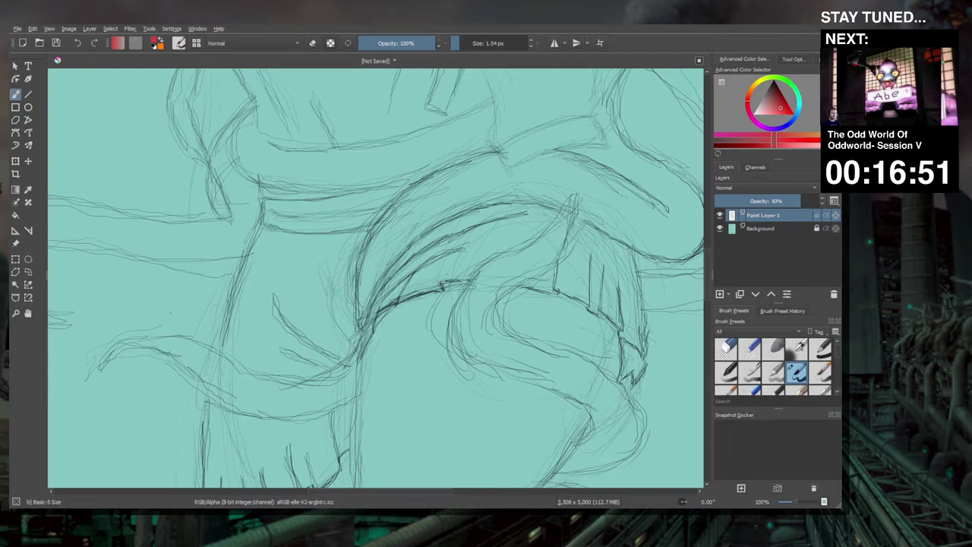
key("minus")
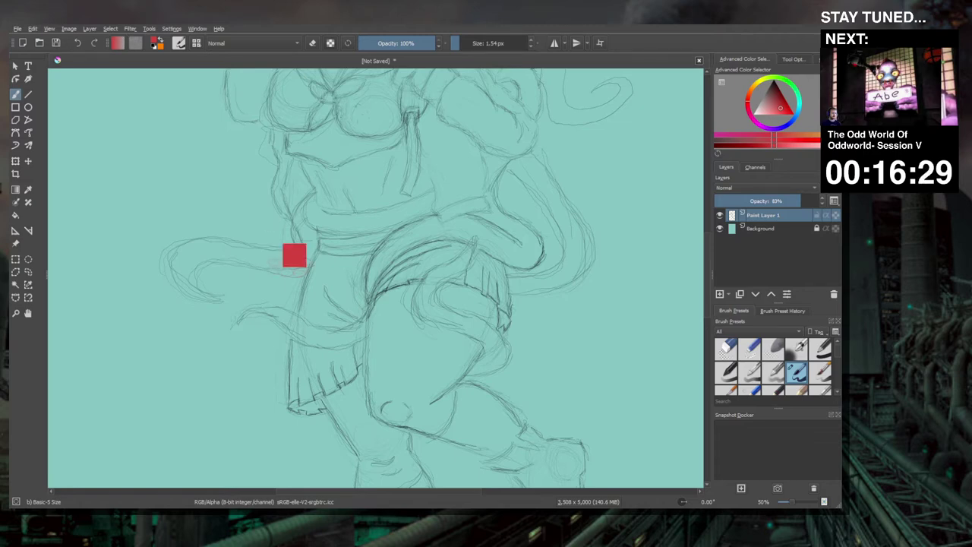
key("1")
left_click_drag(210, 264, 397, 284)
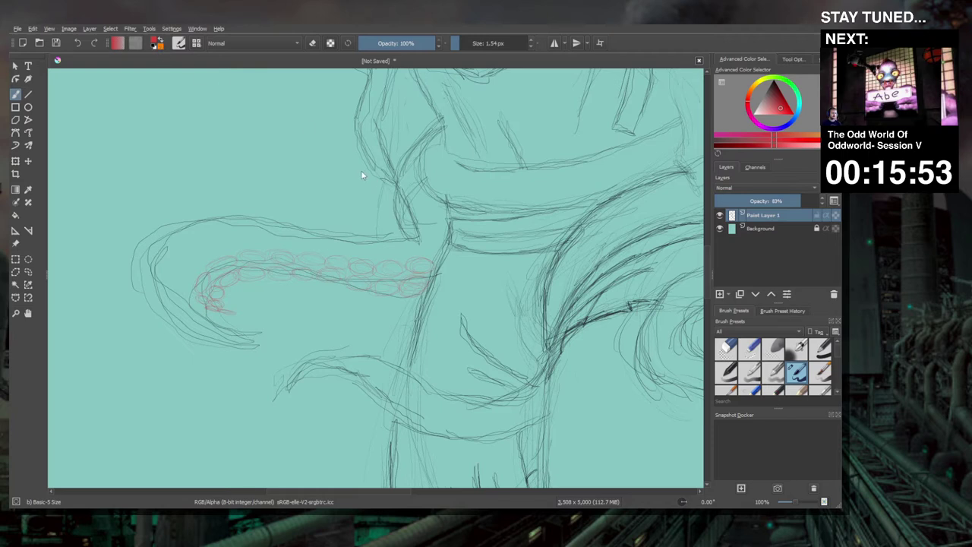
Switch the brush colour back to black and extend the hooked waist tentacle's tip to a tapered point
key("d")
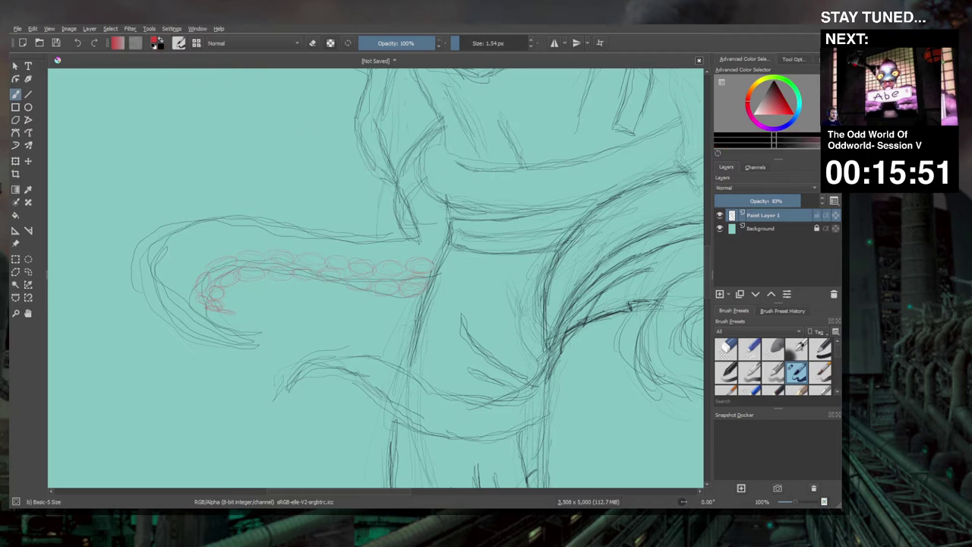
key("d")
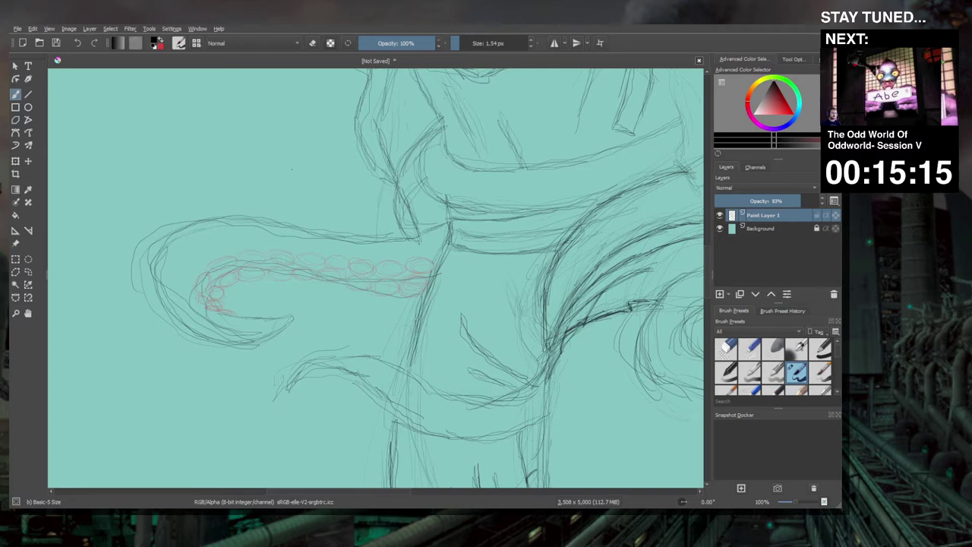
Switch the brush colour to red and sketch a row of suckers along the underside of the wavy tentacle crossing the shorts
left_click(161, 40)
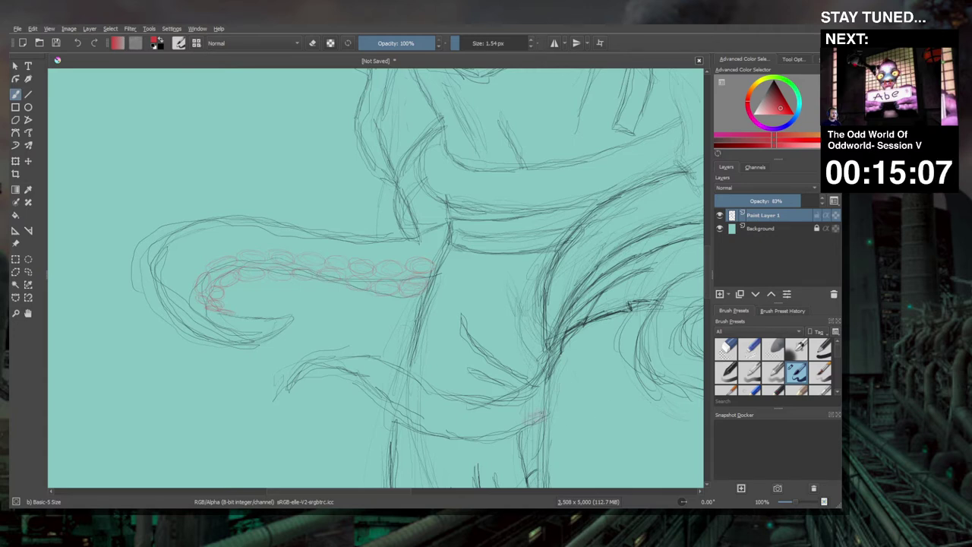
left_click_drag(541, 415, 505, 432)
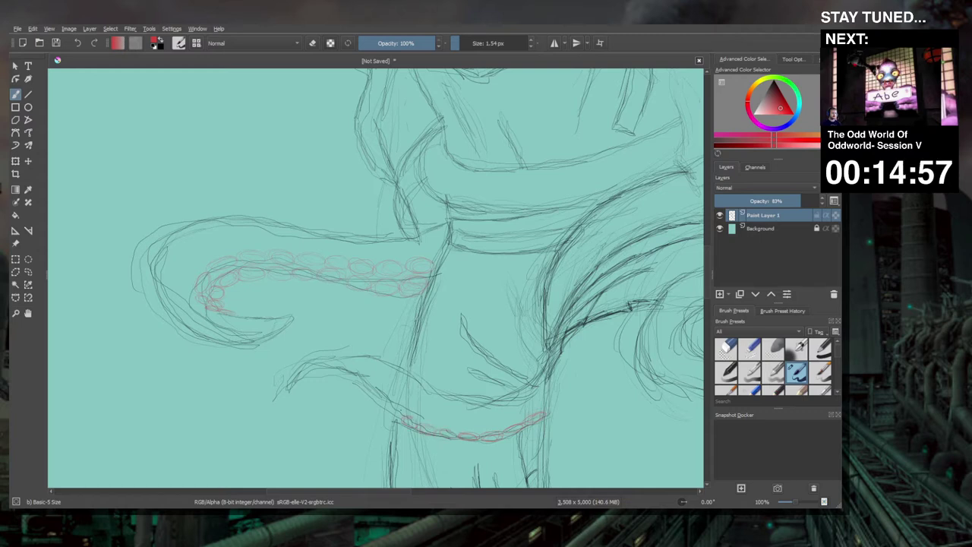
left_click_drag(401, 418, 387, 408)
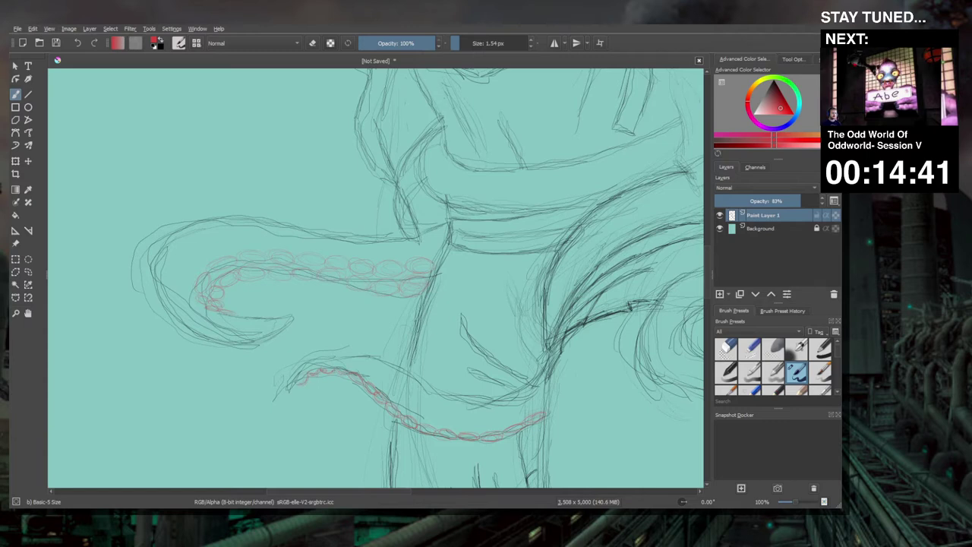
Sketch red suckers along the tentacle wrapped around the raised thigh, from the waist cloth down to its bend behind the leg
scroll(363, 413, "down", 4)
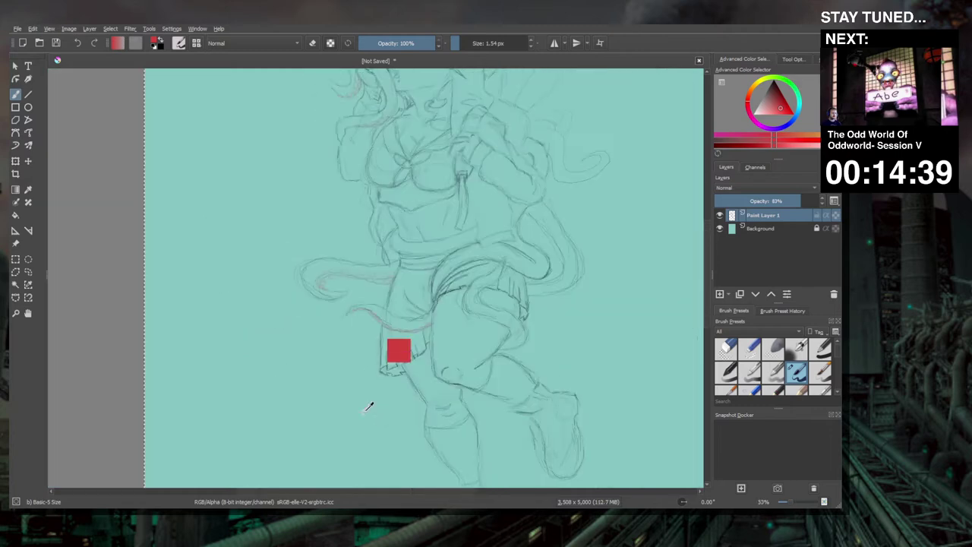
scroll(368, 406, "up", 1)
scroll(368, 406, "up", 1)
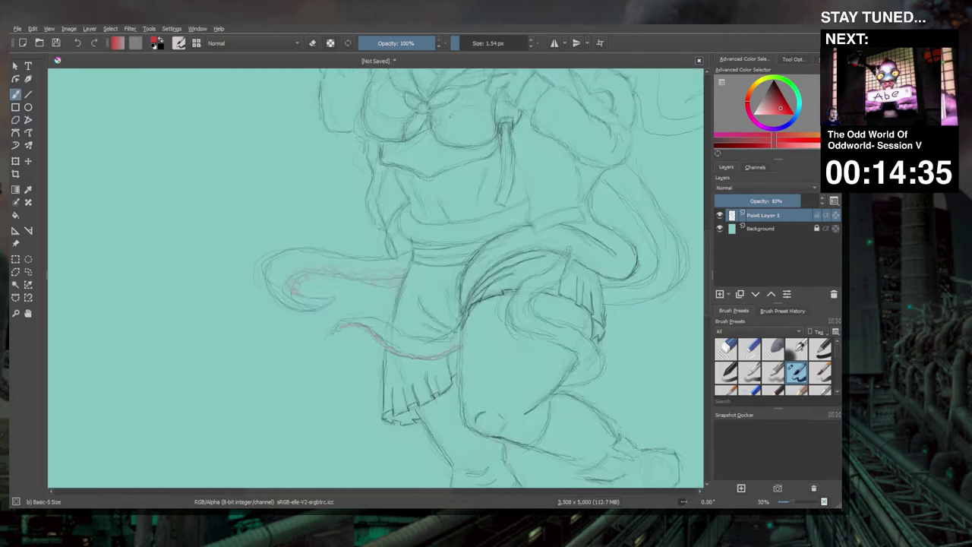
scroll(456, 304, "up", 2)
scroll(454, 301, "up", 1)
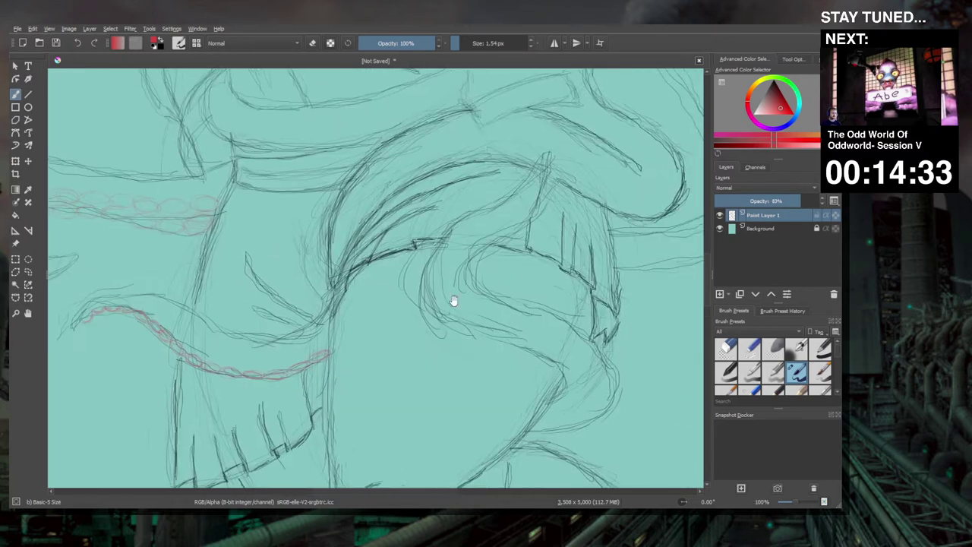
left_click_drag(453, 301, 345, 295)
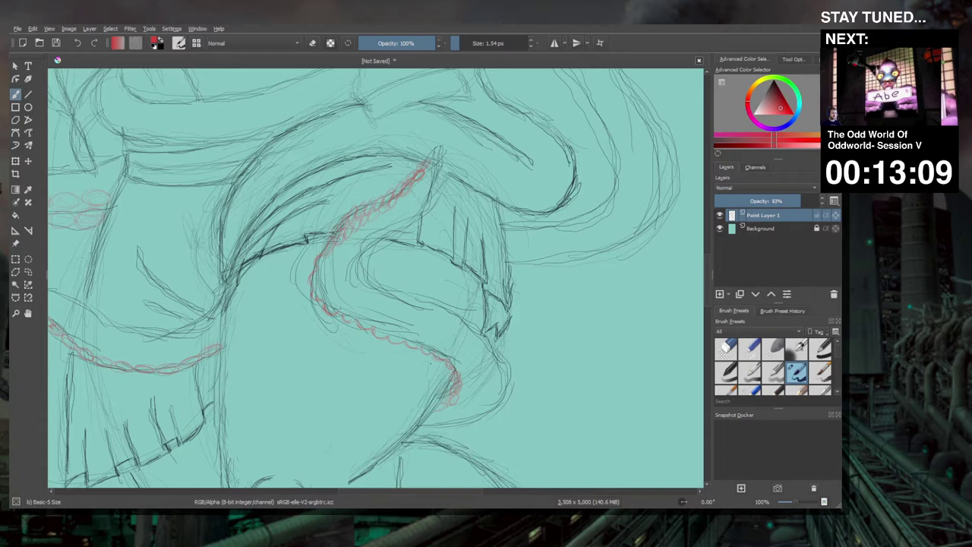
Sketch red suckers along the inner edge of the large tentacle curving from below the elbow to the frayed shorts
scroll(436, 357, "down", 5)
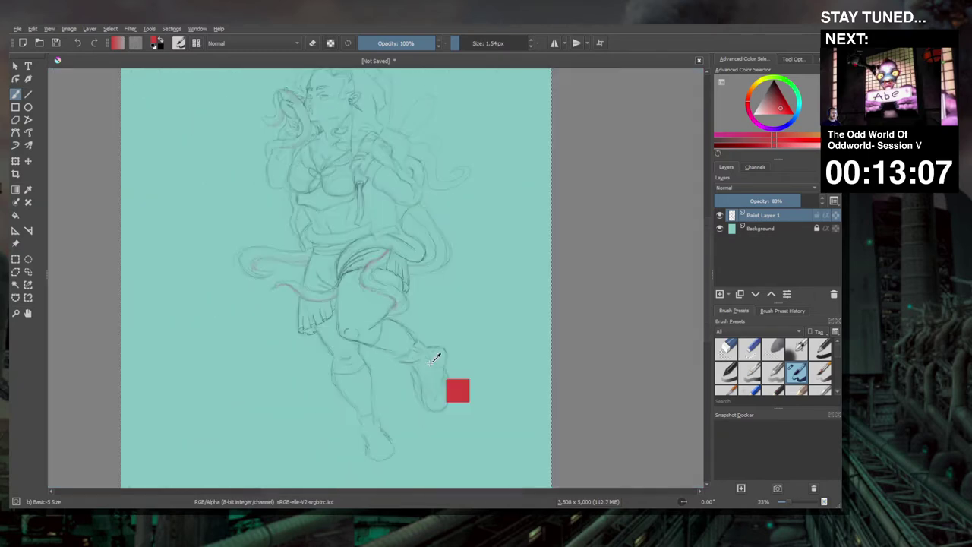
scroll(436, 357, "up", 4)
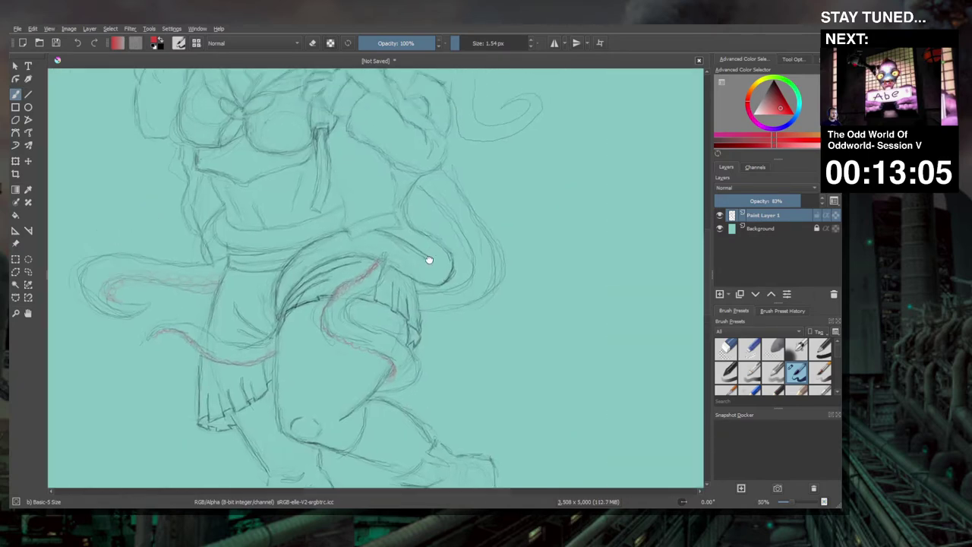
scroll(428, 259, "down", 3)
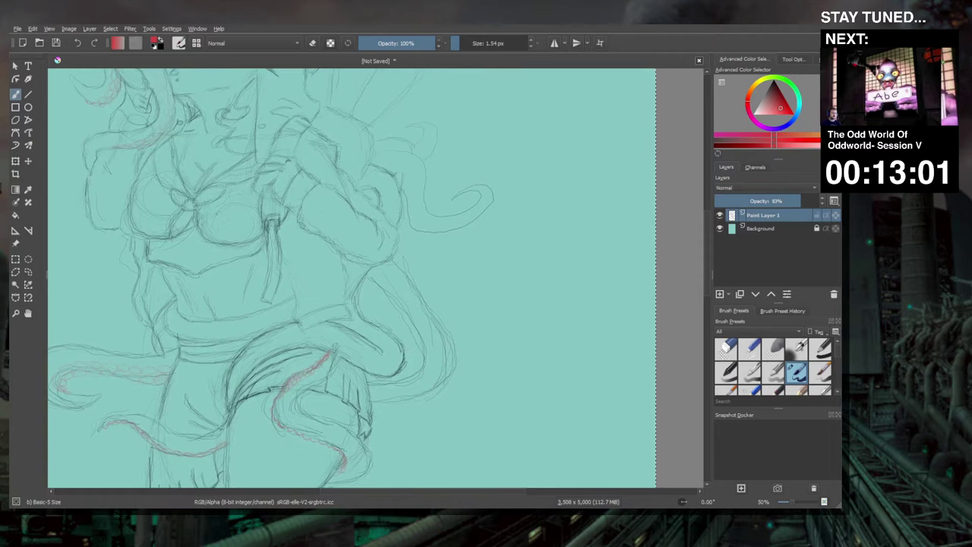
scroll(528, 144, "down", 4)
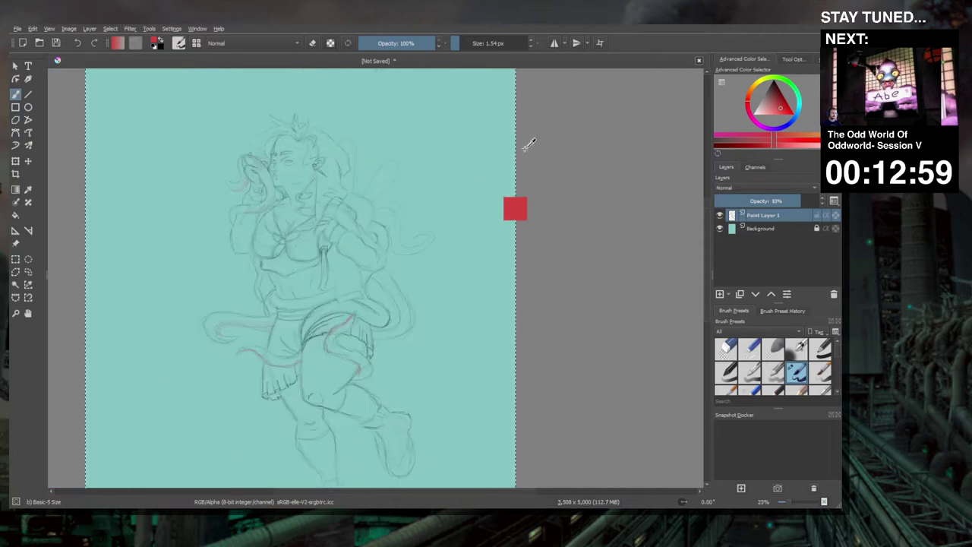
scroll(528, 145, "up", 3)
scroll(531, 143, "up", 2)
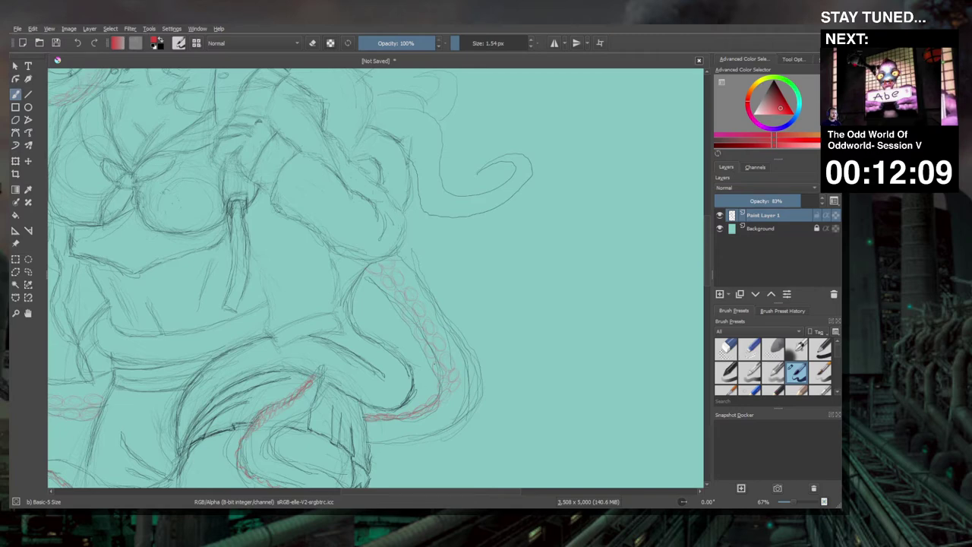
Check the whole figure with its tentacles and switch the brush colour back to black
key("minus")
key("minus")
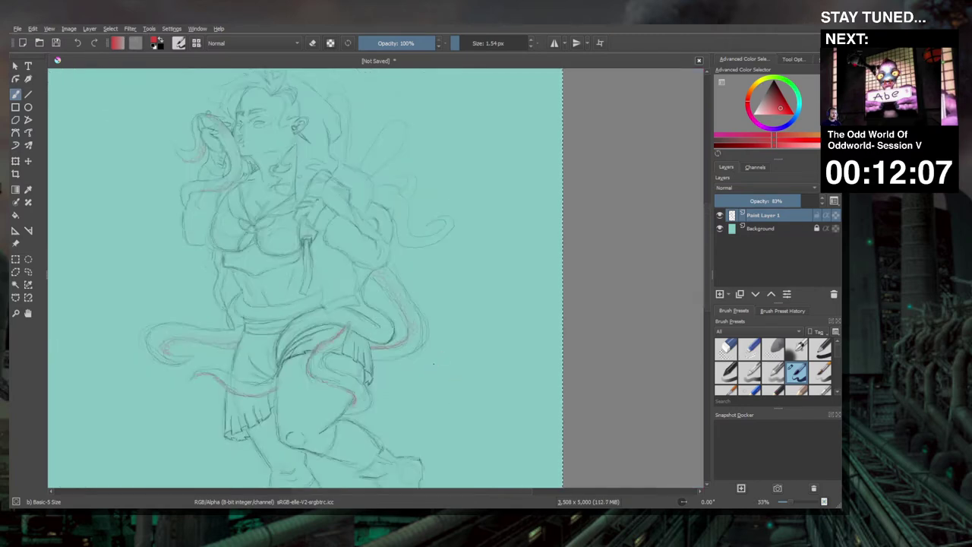
key("minus")
key("minus")
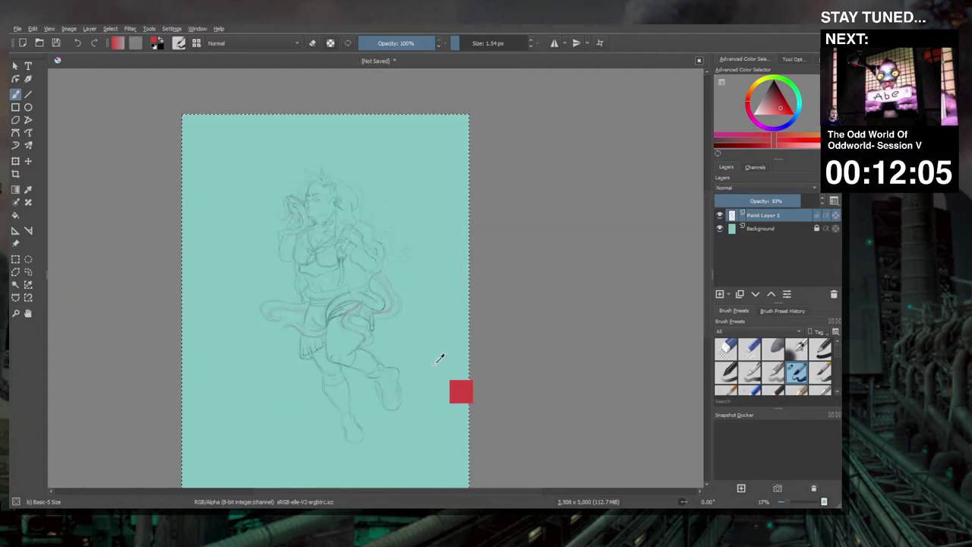
key("plus")
key("plus")
key("plus")
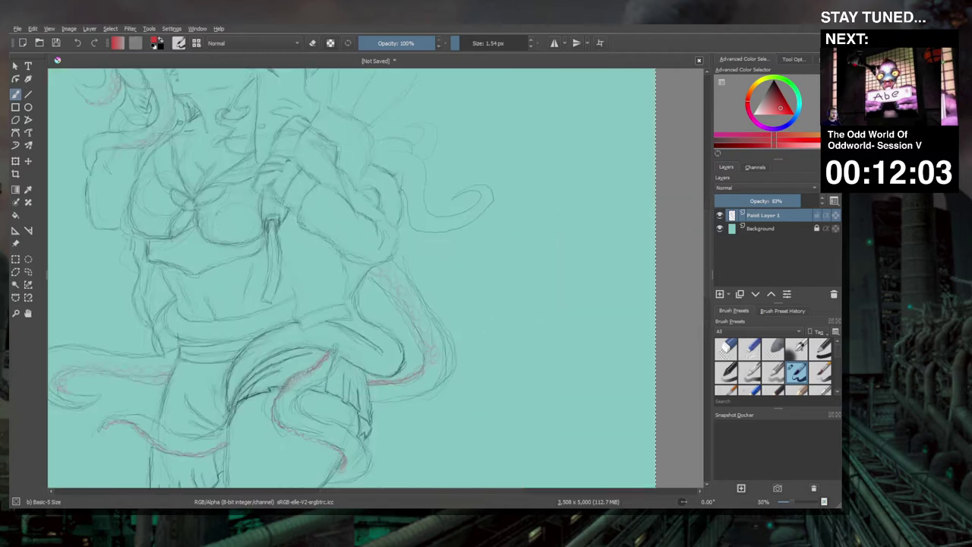
left_click(161, 41)
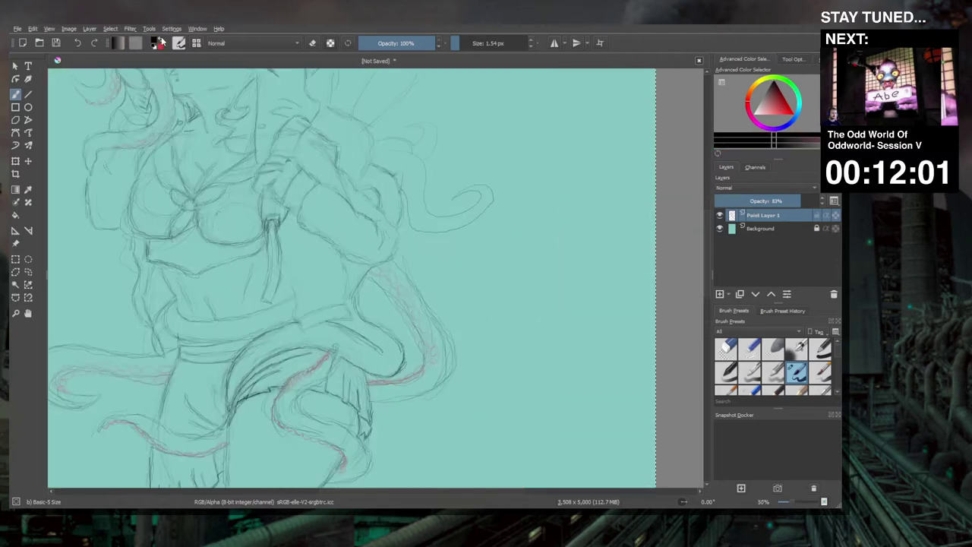
Erase the round construction lines inside the chest of the knotted top with a 34.95 px eraser
scroll(202, 223, "up", 3)
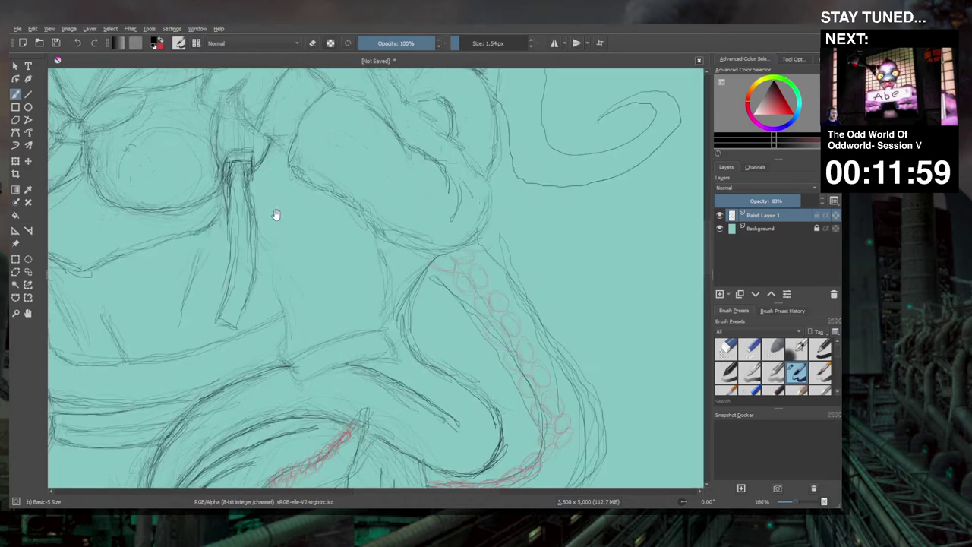
left_click_drag(276, 215, 493, 291)
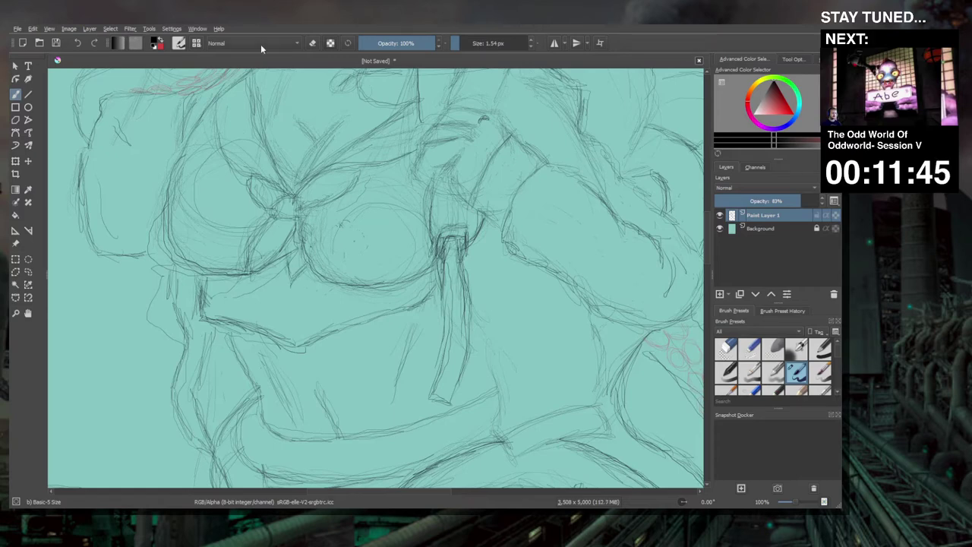
left_click(313, 44)
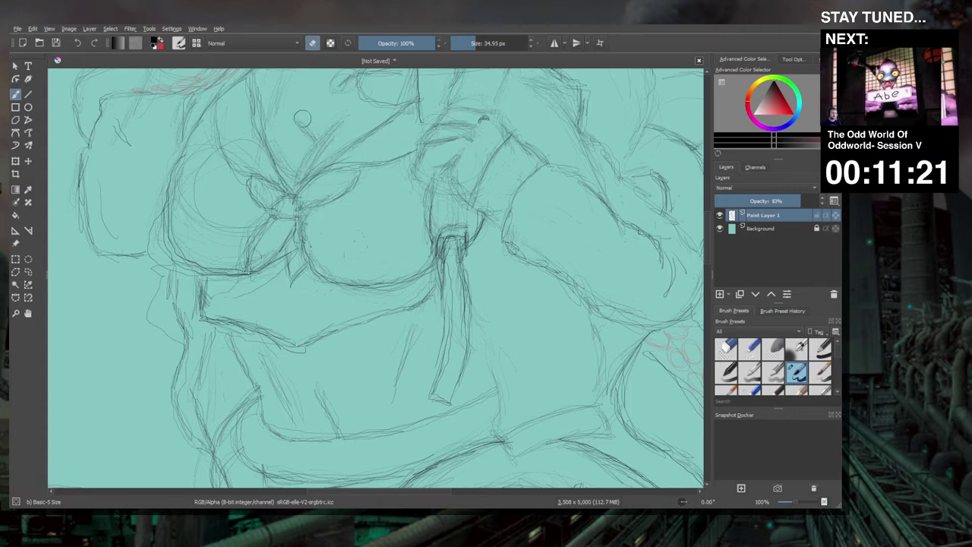
left_click_drag(285, 123, 371, 191)
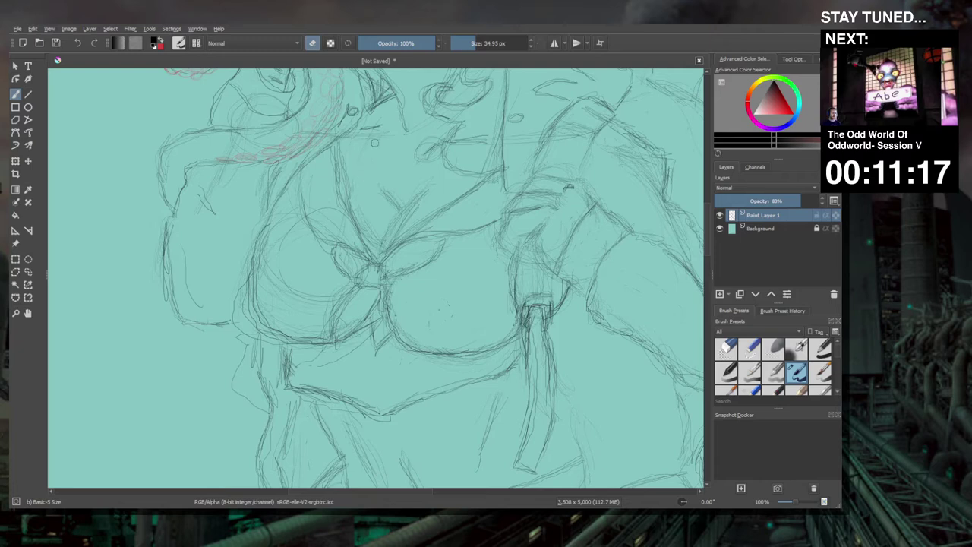
left_click_drag(372, 152, 374, 187)
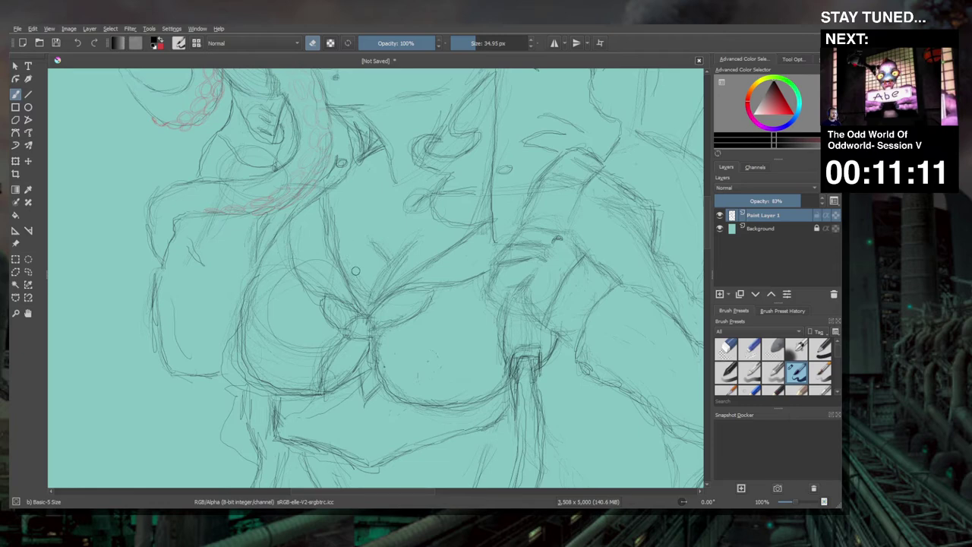
scroll(354, 265, "down", 2)
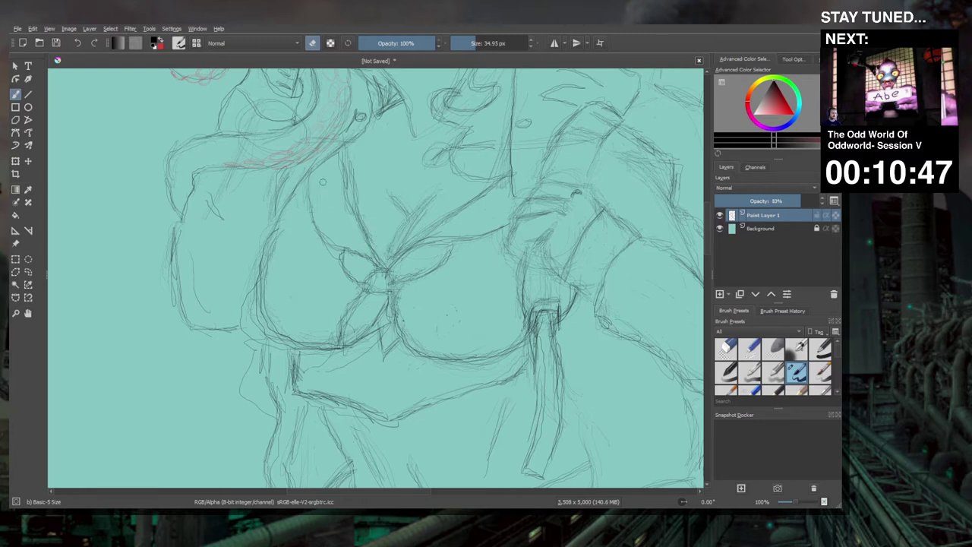
scroll(227, 224, "up", 2)
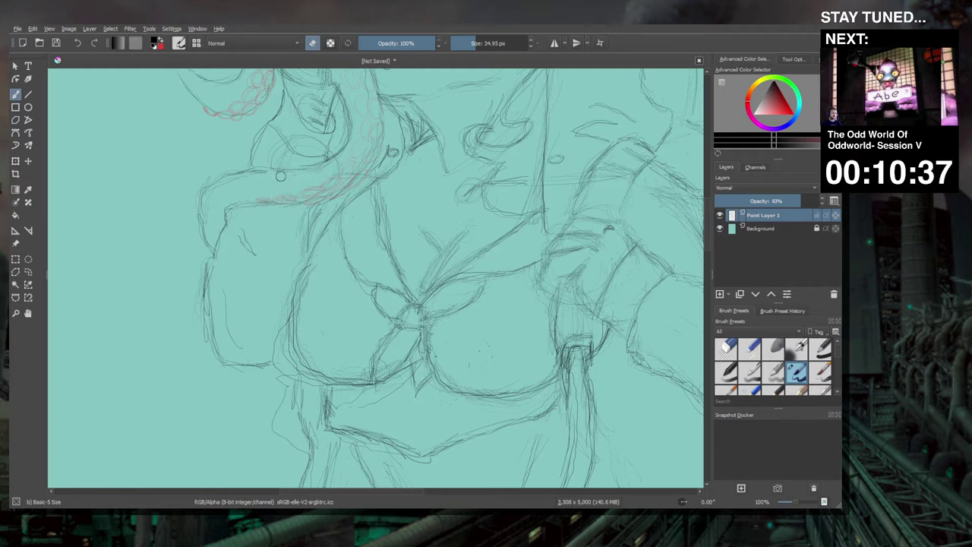
Erase stray construction lines around the raised forearm, the neck and hair, and the shoulder
left_click_drag(280, 176, 302, 199)
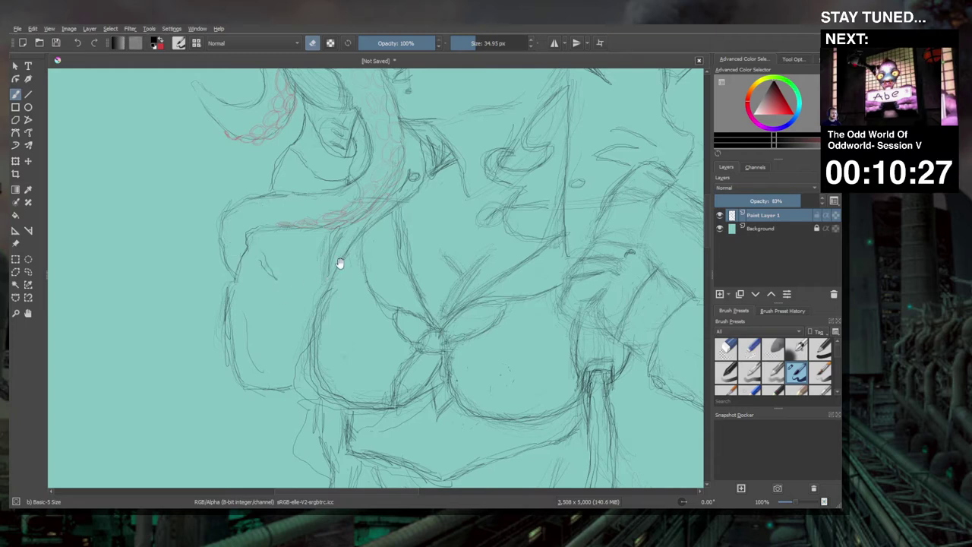
mouse_move(422, 222)
left_mouse_down()
mouse_move(379, 224)
mouse_move(268, 263)
left_mouse_up()
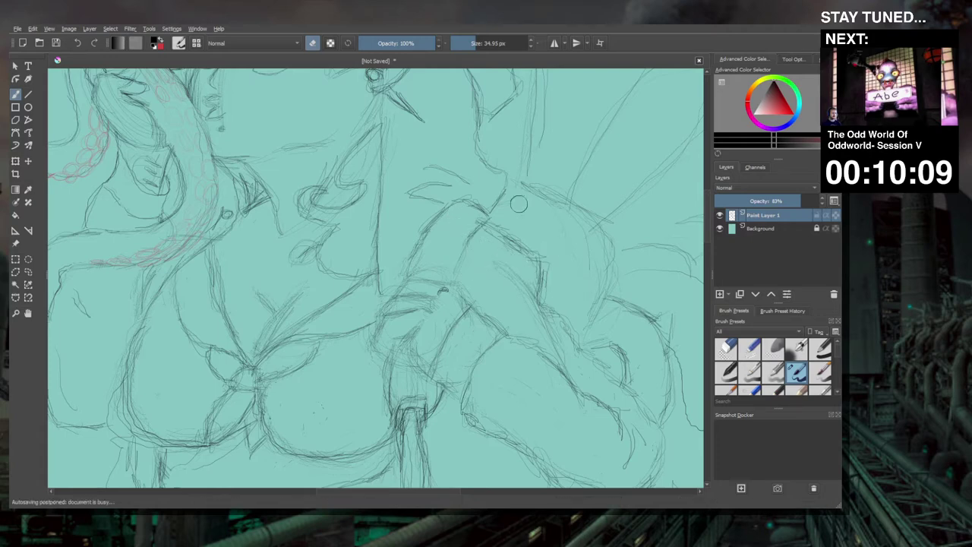
left_click_drag(521, 195, 482, 267)
left_click_drag(419, 235, 461, 233)
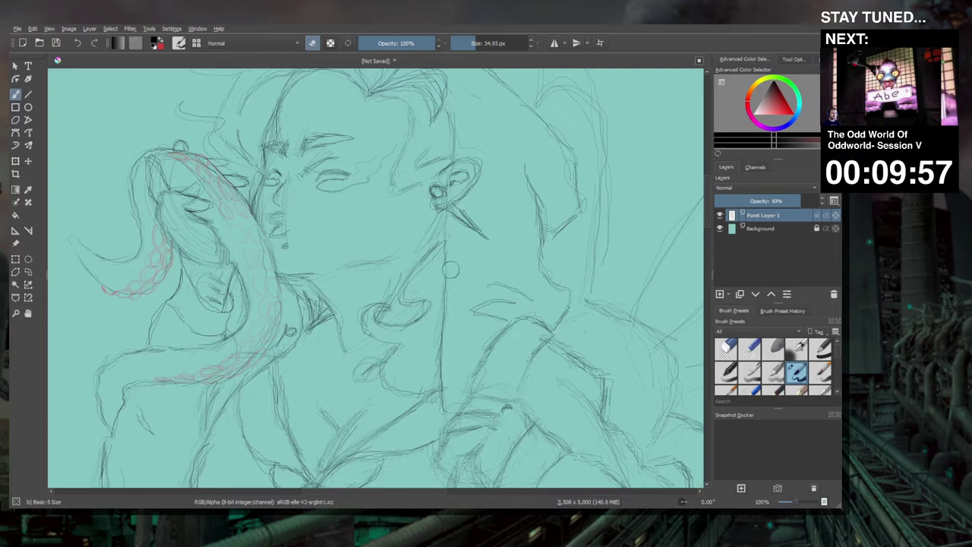
mouse_move(450, 242)
left_mouse_down()
mouse_move(402, 226)
mouse_move(465, 195)
left_mouse_up()
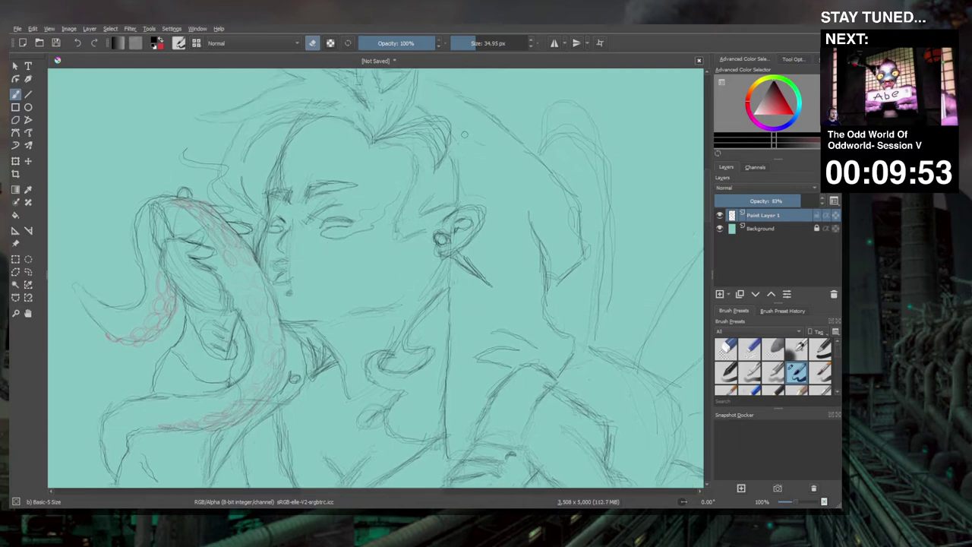
Turn off erasing, set the brush size to 3.21 px and strengthen the collarbone and cleavage lines above the knotted top
scroll(387, 228, "down", 4)
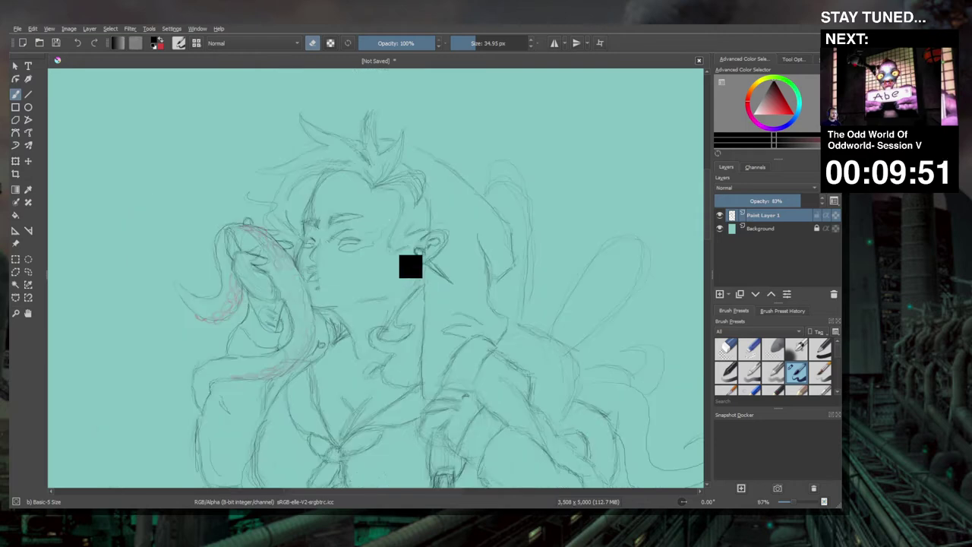
left_click_drag(395, 243, 410, 199)
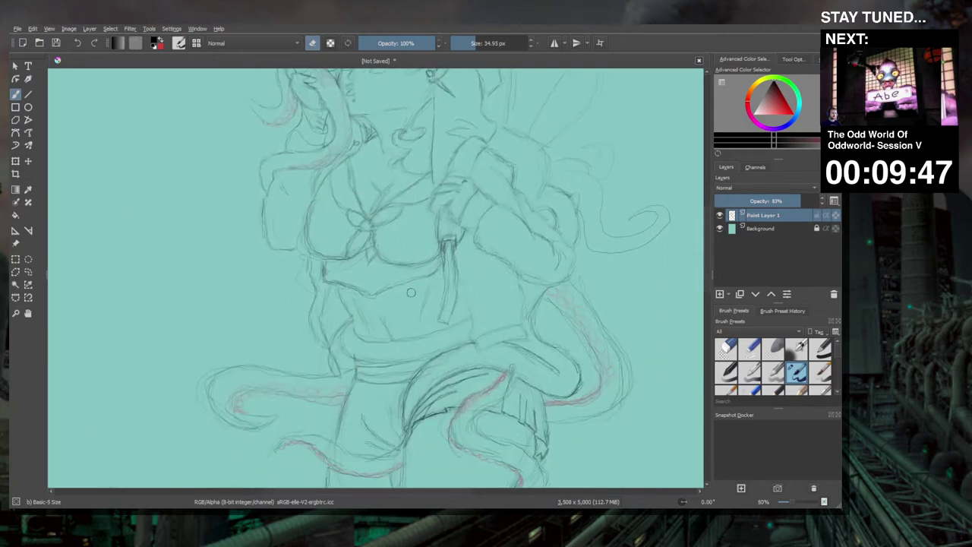
scroll(412, 274, "down", 2)
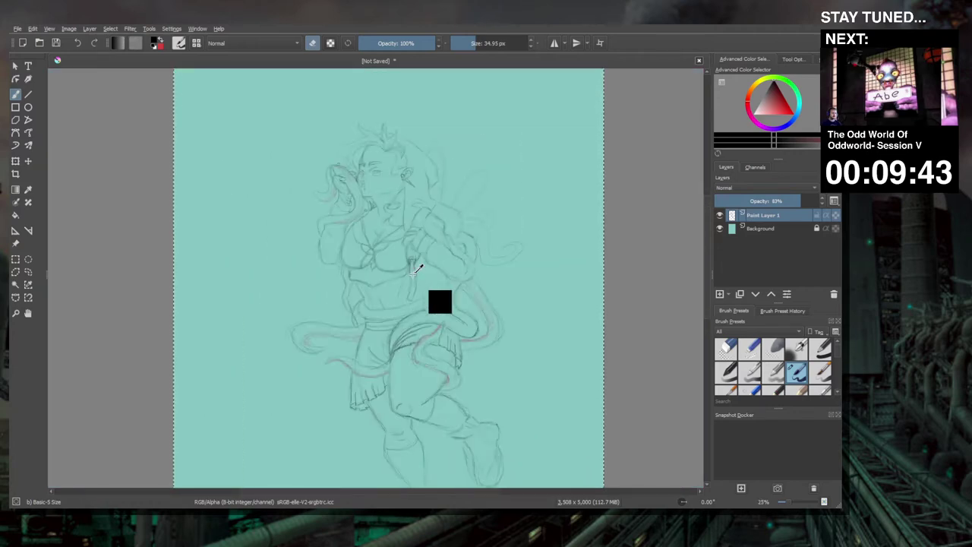
scroll(417, 269, "up", 1)
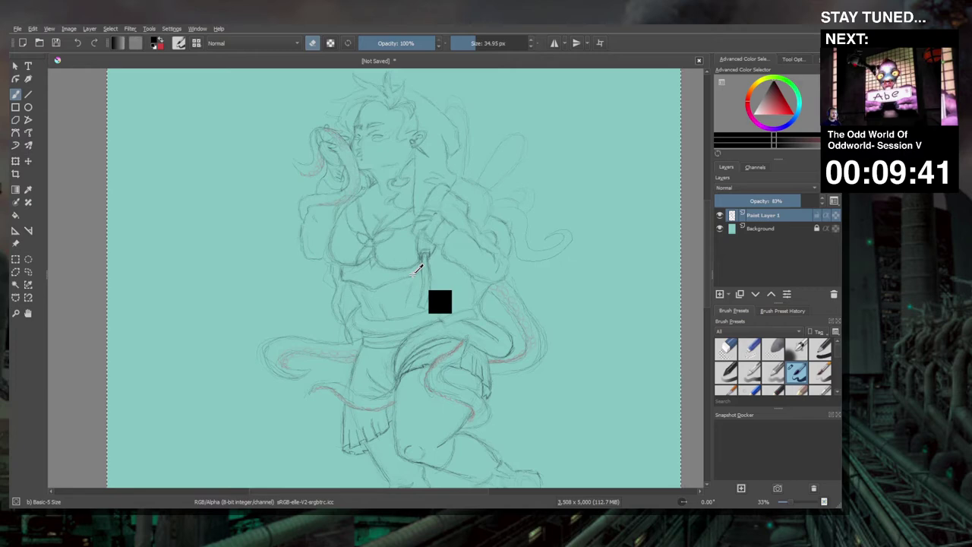
scroll(418, 268, "up", 2)
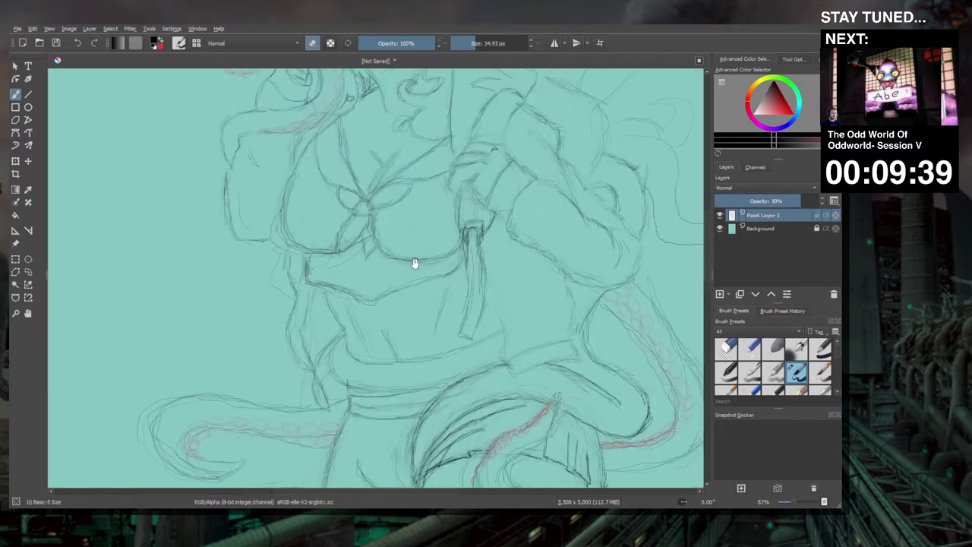
scroll(428, 265, "up", 2)
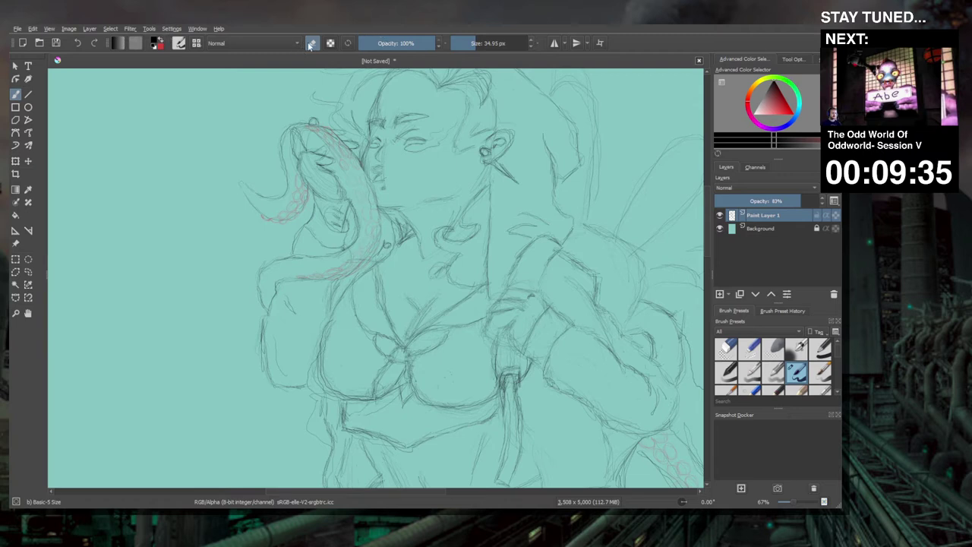
key("e")
left_click_drag(471, 43, 459, 43)
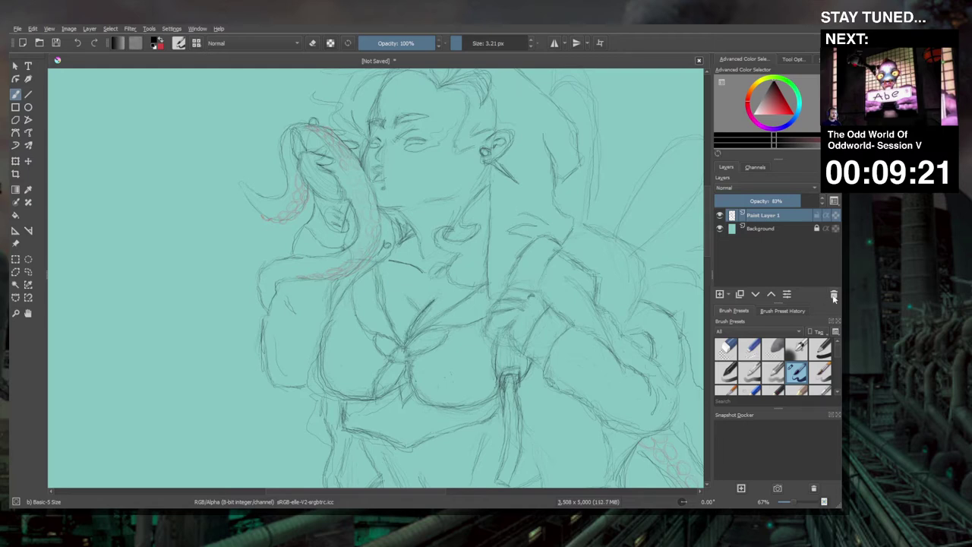
Add a new paint layer above the sketch layer
left_click(720, 295)
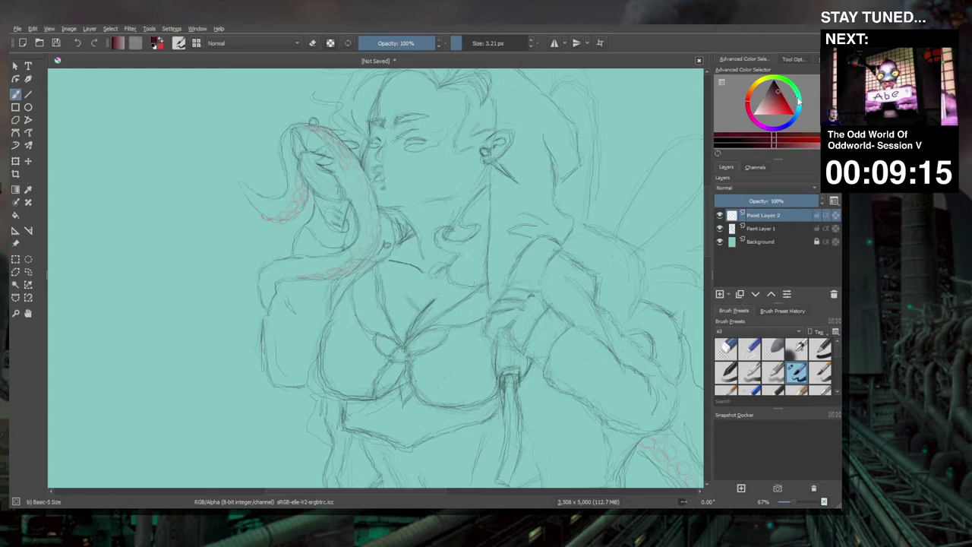
mouse_move(797, 100)
left_mouse_down()
mouse_move(800, 120)
mouse_move(781, 96)
left_mouse_up()
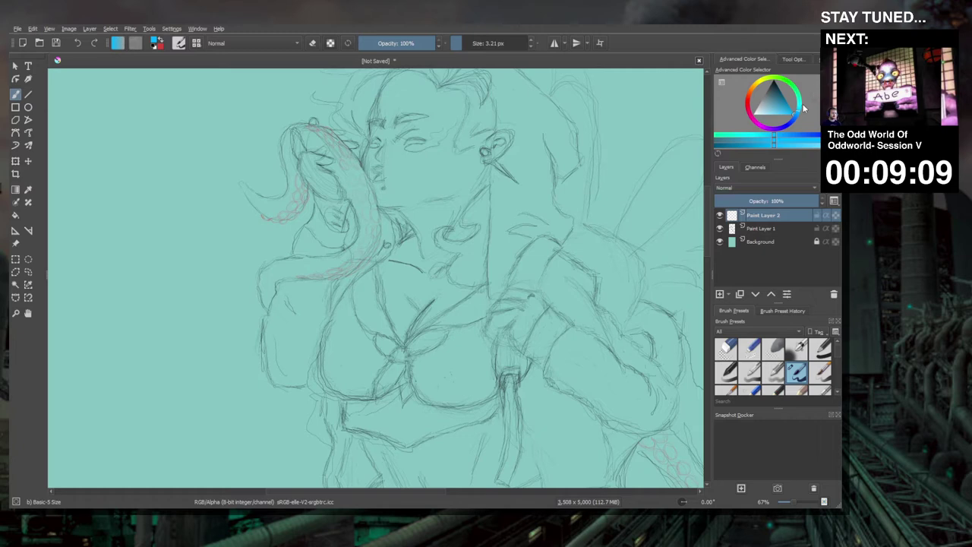
left_click(798, 88)
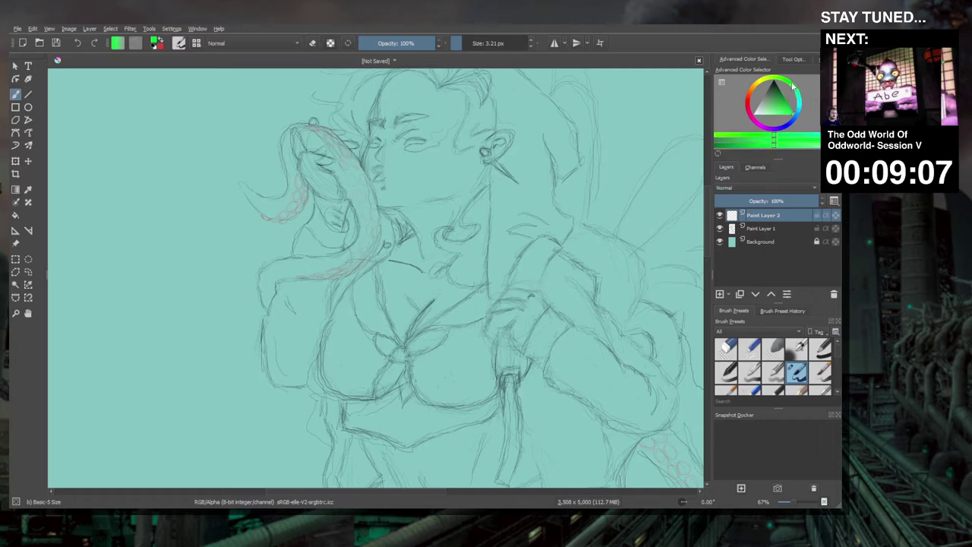
left_click(791, 113)
scroll(410, 327, "up", 3)
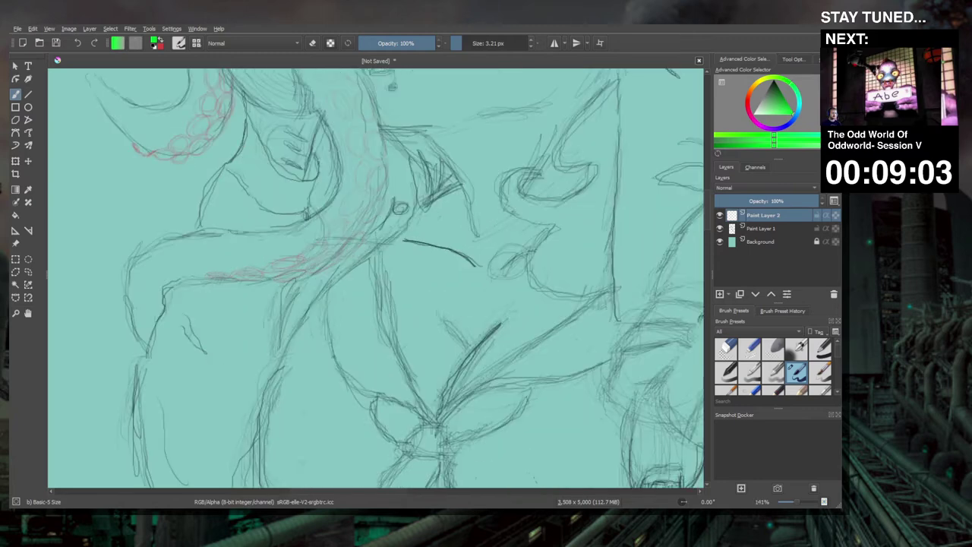
scroll(417, 334, "up", 1)
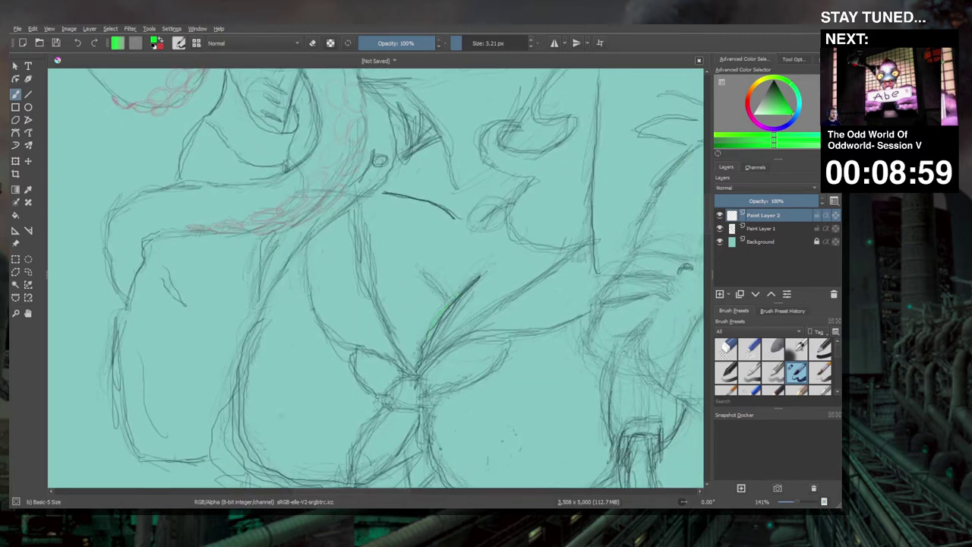
left_click_drag(420, 357, 479, 279)
key("ctrl+z")
key("1")
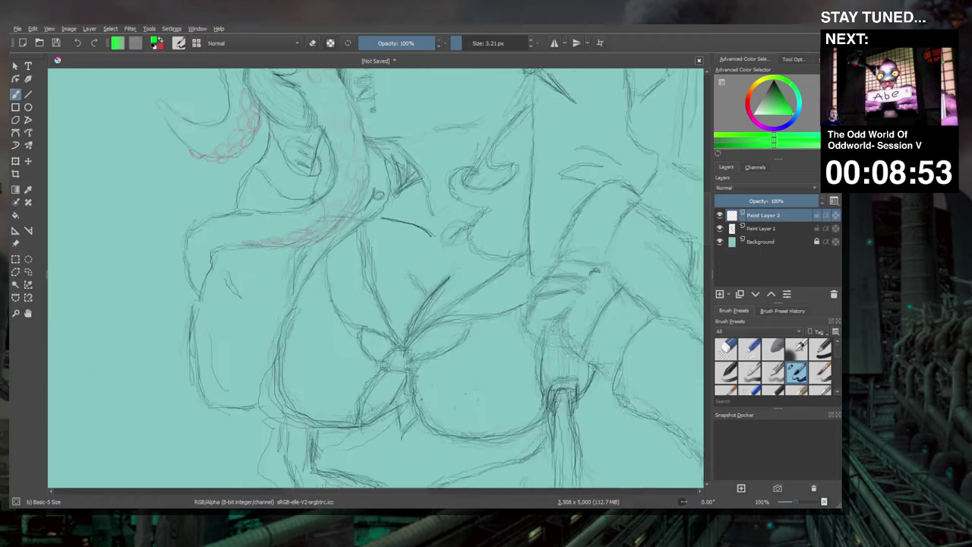
Lower the sketch layer's opacity to 32%, select Paint Layer 2 and reset the drawing colour to black
key("2")
left_click(763, 230)
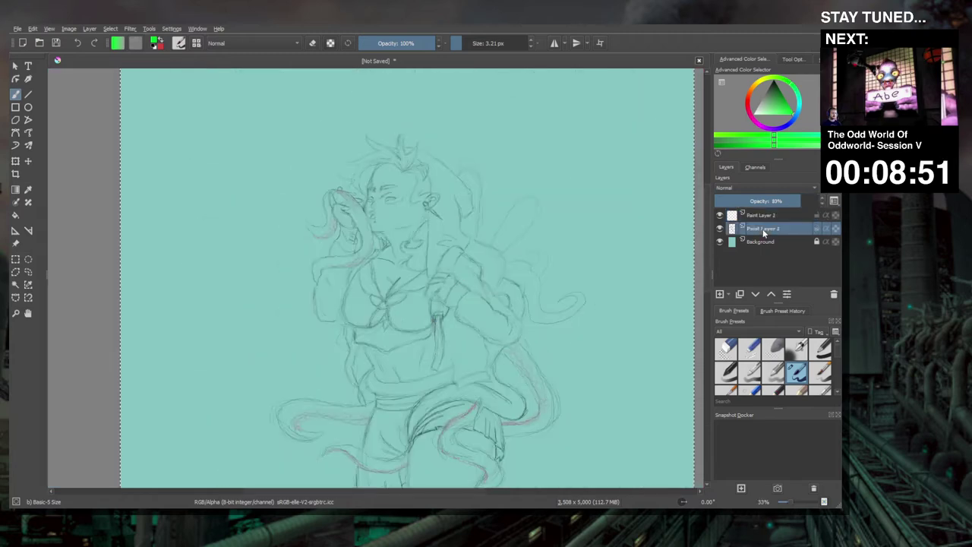
left_click_drag(793, 202, 748, 201)
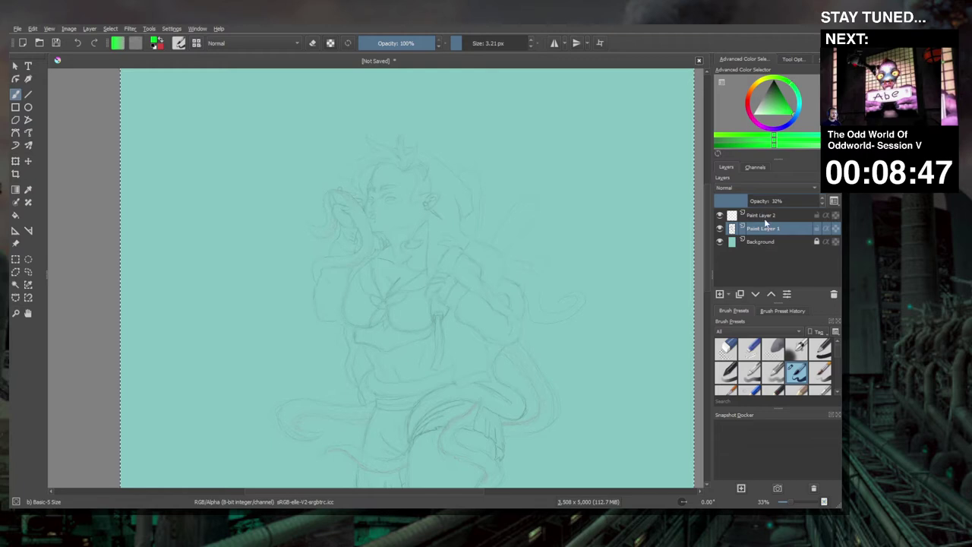
left_click(762, 216)
key("d")
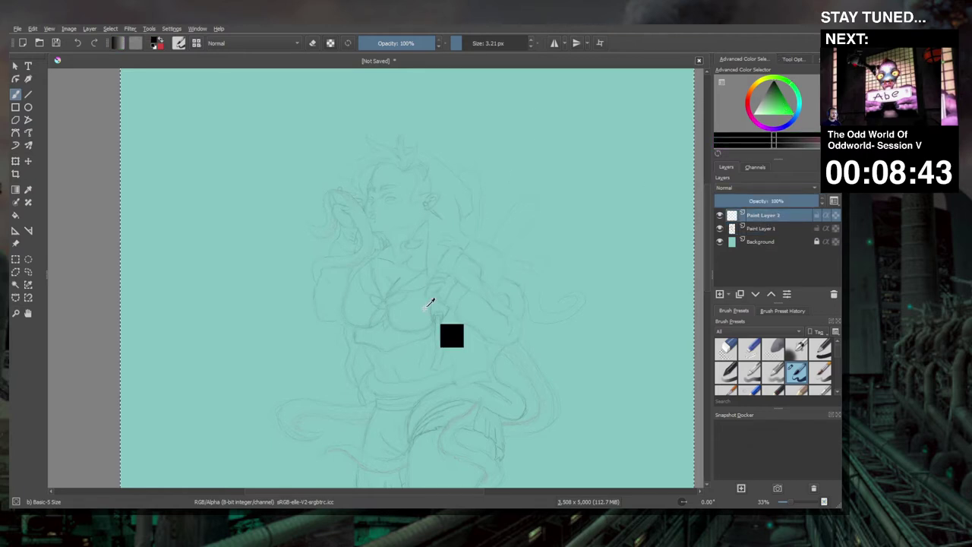
Ink the cleavage lines and the strap edges converging on the knot of the top in black at 3.21 px
scroll(427, 304, "up", 5)
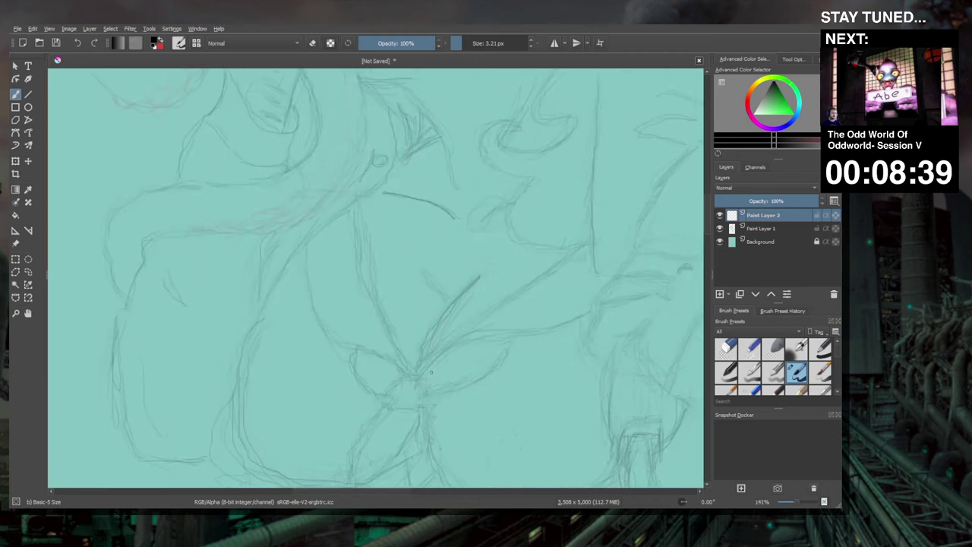
mouse_move(418, 372)
left_mouse_down()
mouse_move(435, 324)
mouse_move(477, 278)
mouse_move(436, 324)
mouse_move(420, 360)
left_mouse_up()
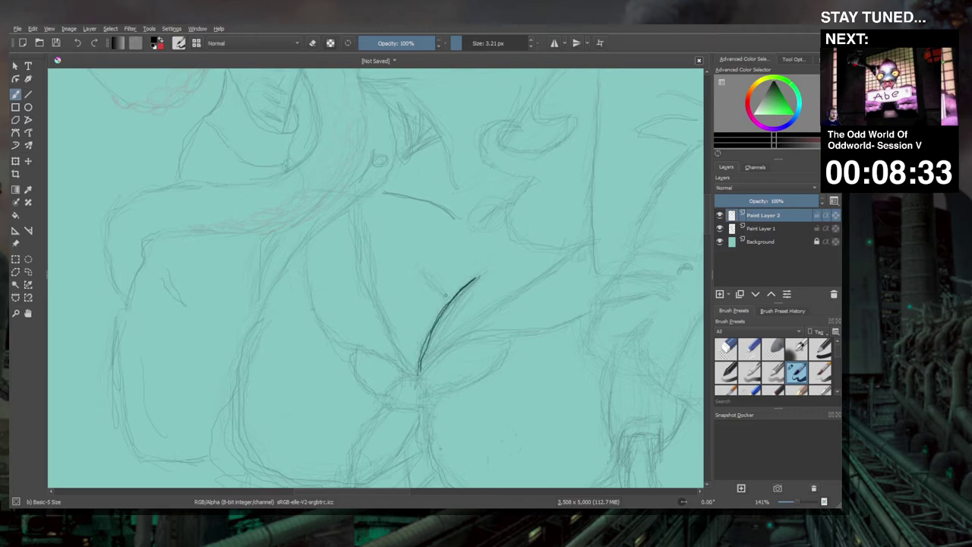
mouse_move(445, 297)
left_mouse_down()
mouse_move(427, 279)
mouse_move(445, 295)
left_mouse_up()
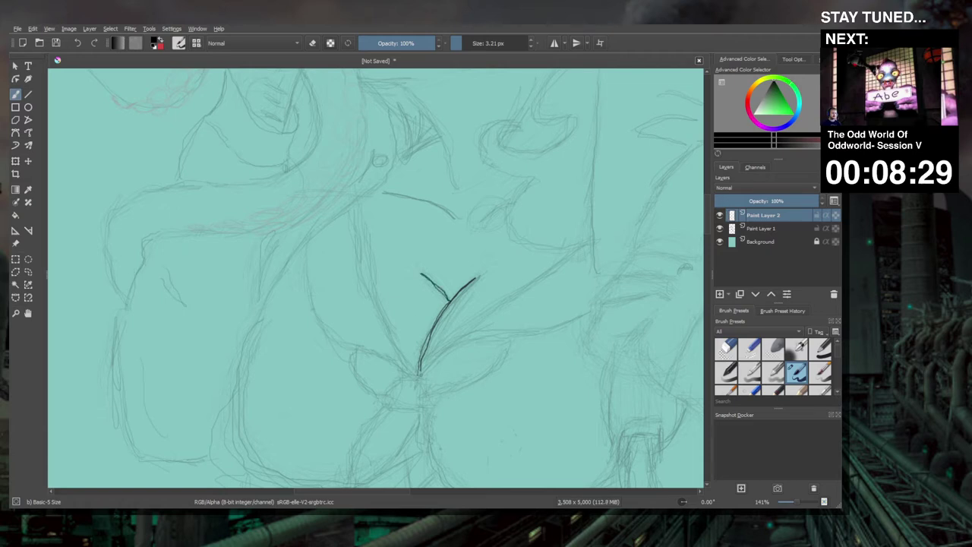
mouse_move(419, 373)
left_mouse_down()
mouse_move(510, 294)
mouse_move(596, 241)
left_mouse_up()
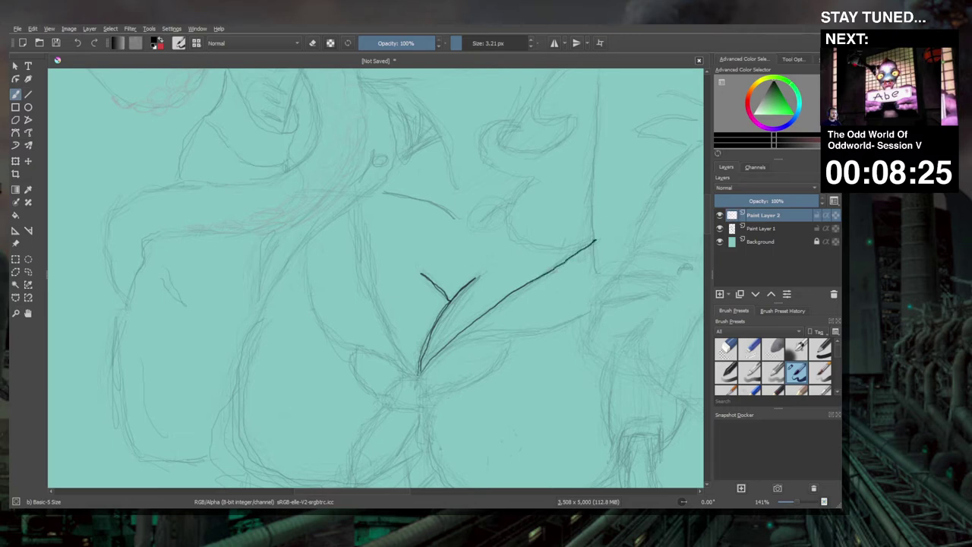
mouse_move(423, 370)
left_mouse_down()
mouse_move(453, 347)
mouse_move(582, 318)
left_mouse_up()
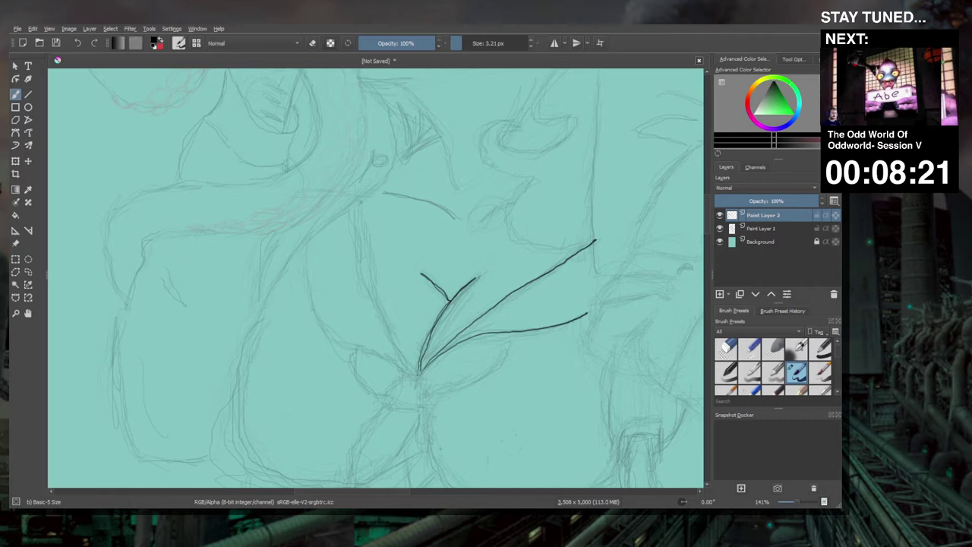
mouse_move(359, 202)
left_mouse_down()
mouse_move(376, 301)
mouse_move(418, 374)
left_mouse_up()
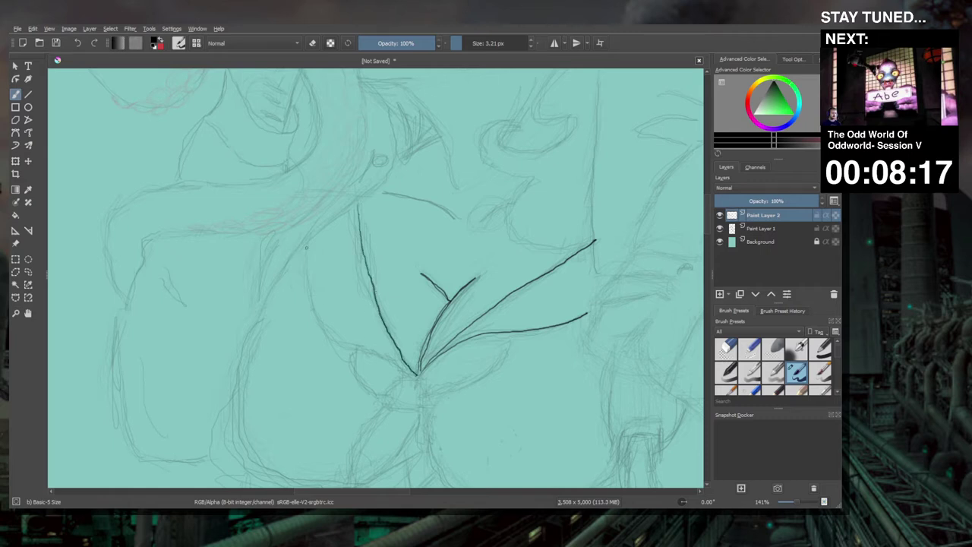
mouse_move(307, 246)
left_mouse_down()
mouse_move(313, 296)
mouse_move(332, 334)
mouse_move(417, 374)
left_mouse_up()
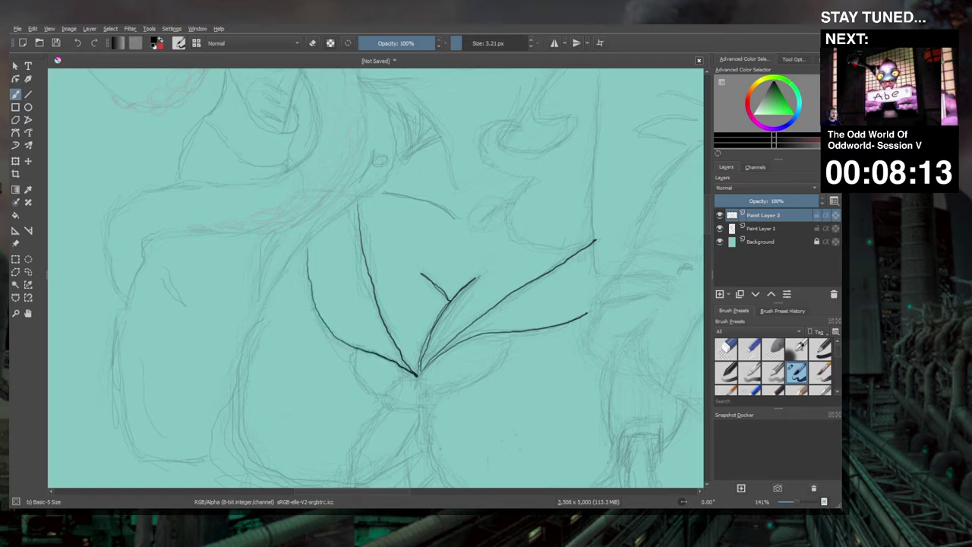
Ink the small round knot at the centre of the top and the folded loops on both sides of it
scroll(399, 296, "down", 6)
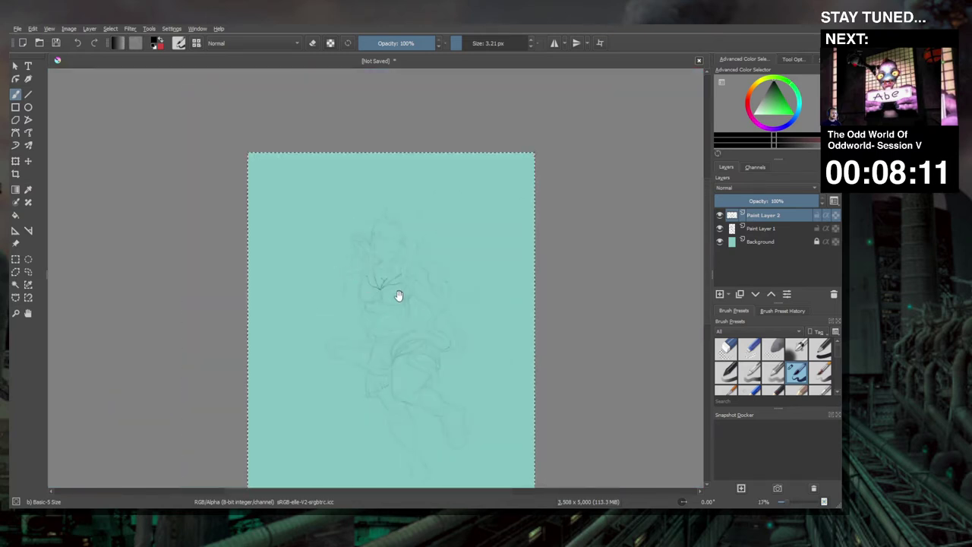
left_click_drag(399, 296, 356, 267)
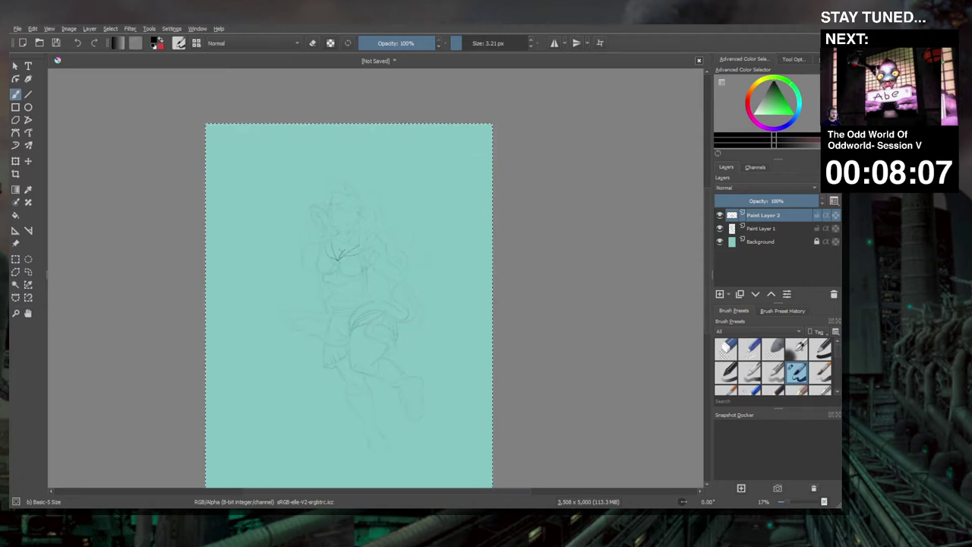
scroll(397, 289, "up", 5)
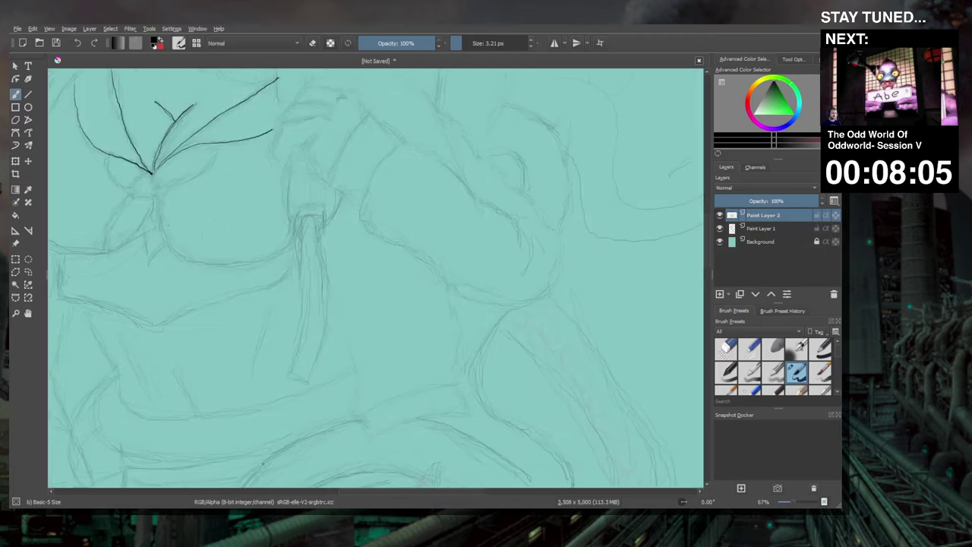
scroll(156, 167, "up", 1)
left_click_drag(157, 167, 271, 218)
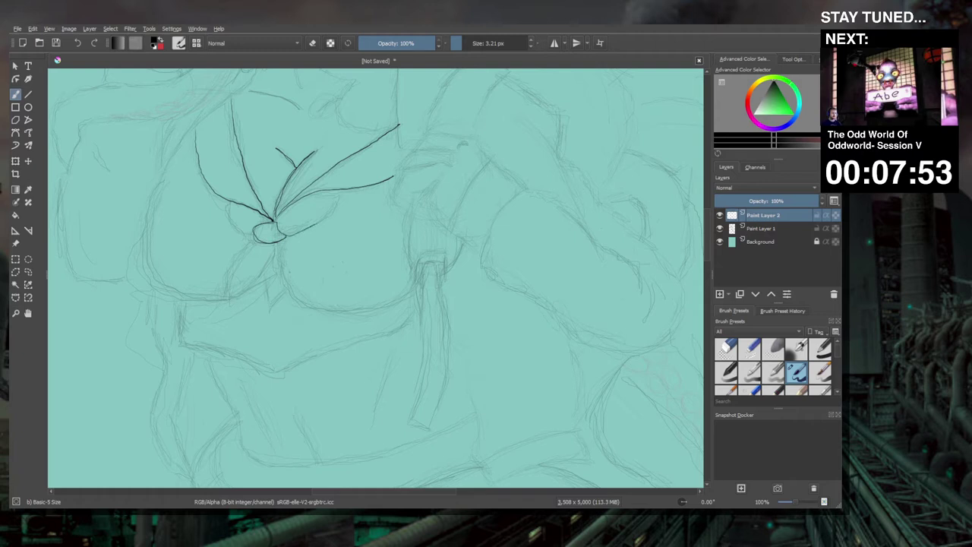
left_click_drag(327, 217, 340, 205)
left_click_drag(286, 225, 304, 219)
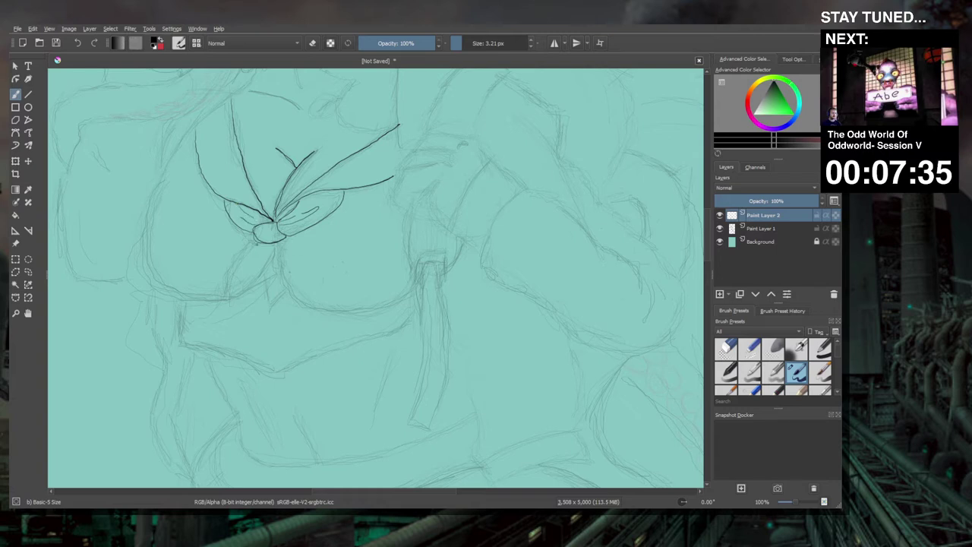
mouse_move(243, 241)
left_mouse_down()
mouse_move(217, 291)
mouse_move(253, 281)
left_mouse_up()
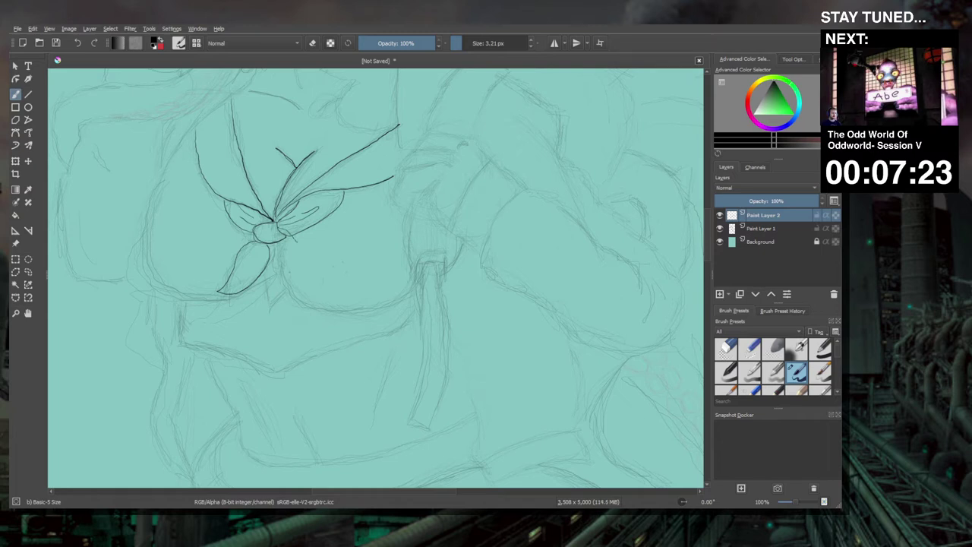
key("ctrl+z")
key("ctrl+z")
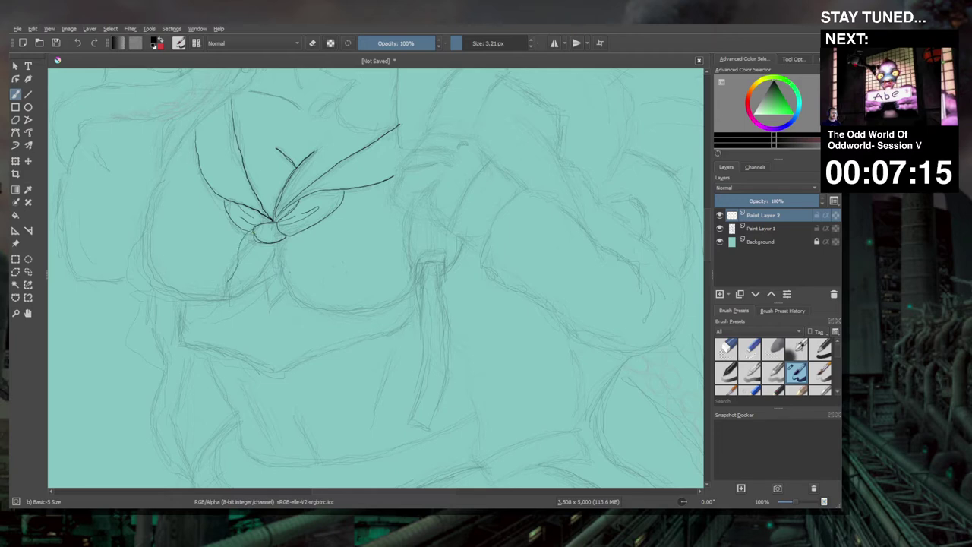
left_click_drag(220, 287, 262, 260)
key("ctrl+z")
Ink the two curled tails hanging below the knot and the short fabric lines beside them
mouse_move(241, 261)
left_mouse_down()
mouse_move(219, 279)
mouse_move(250, 282)
mouse_move(265, 261)
mouse_move(263, 244)
mouse_move(249, 271)
left_mouse_up()
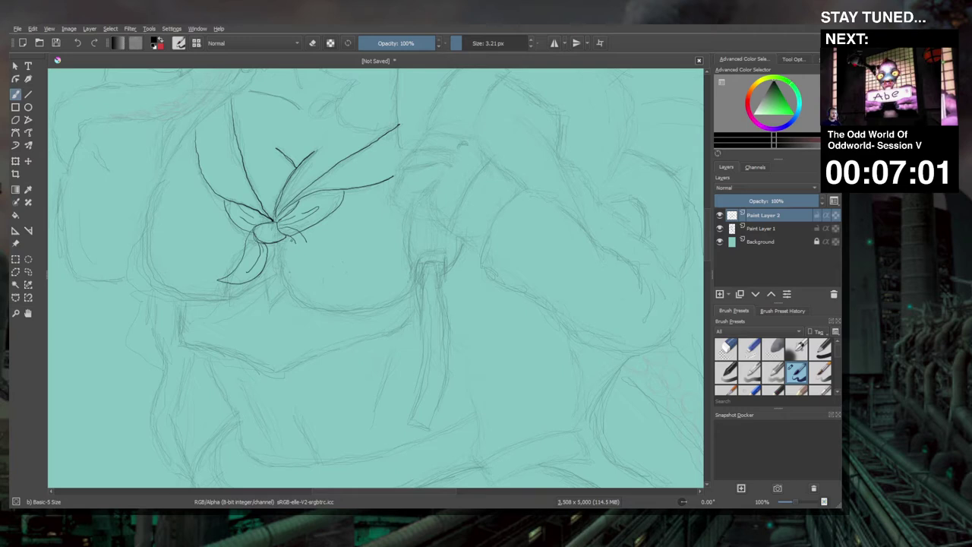
mouse_move(288, 241)
left_mouse_down()
mouse_move(316, 267)
mouse_move(336, 263)
mouse_move(310, 244)
left_mouse_up()
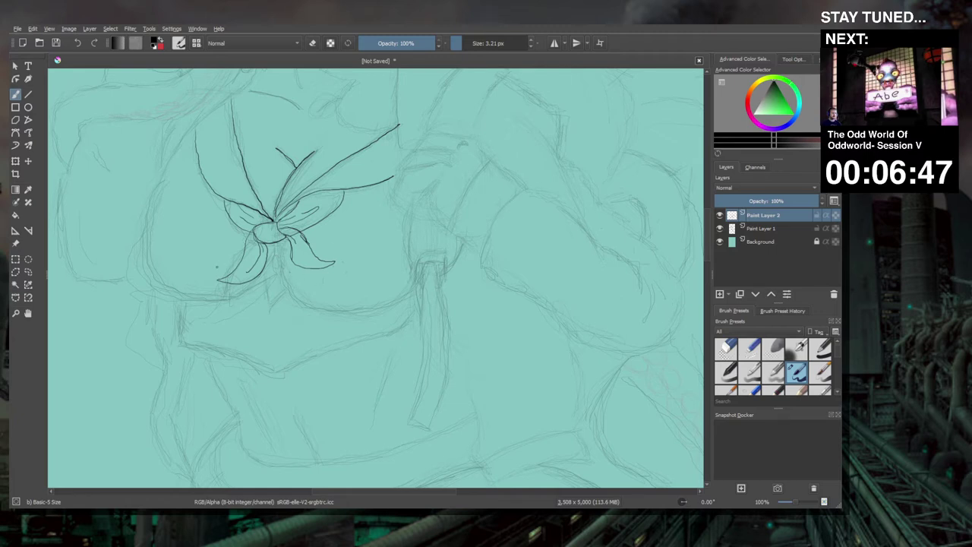
mouse_move(216, 267)
left_mouse_down()
mouse_move(393, 176)
mouse_move(239, 268)
mouse_move(299, 283)
left_mouse_up()
left_click_drag(410, 293, 362, 301)
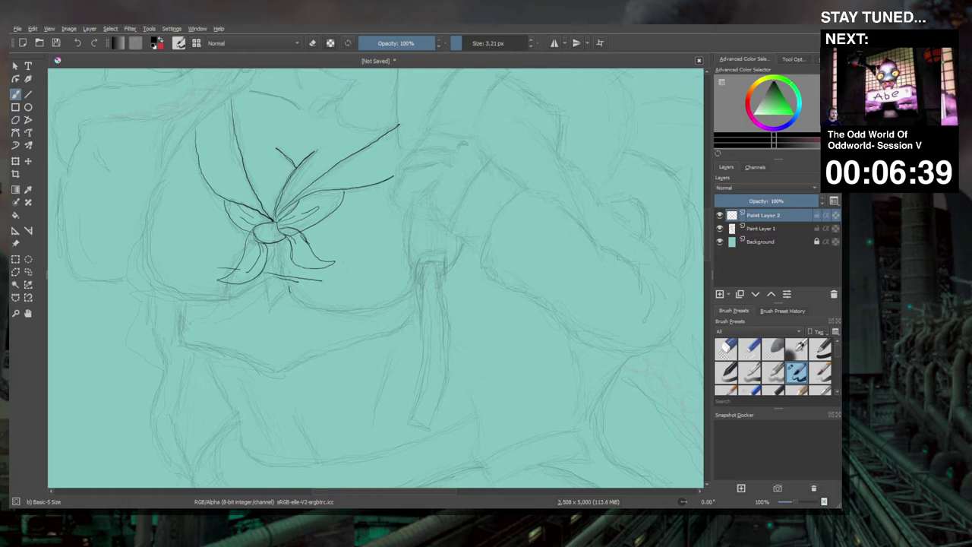
mouse_move(289, 292)
left_mouse_down()
mouse_move(299, 308)
mouse_move(370, 324)
mouse_move(416, 302)
left_mouse_up()
mouse_move(261, 286)
left_mouse_down()
mouse_move(186, 294)
mouse_move(161, 255)
left_mouse_up()
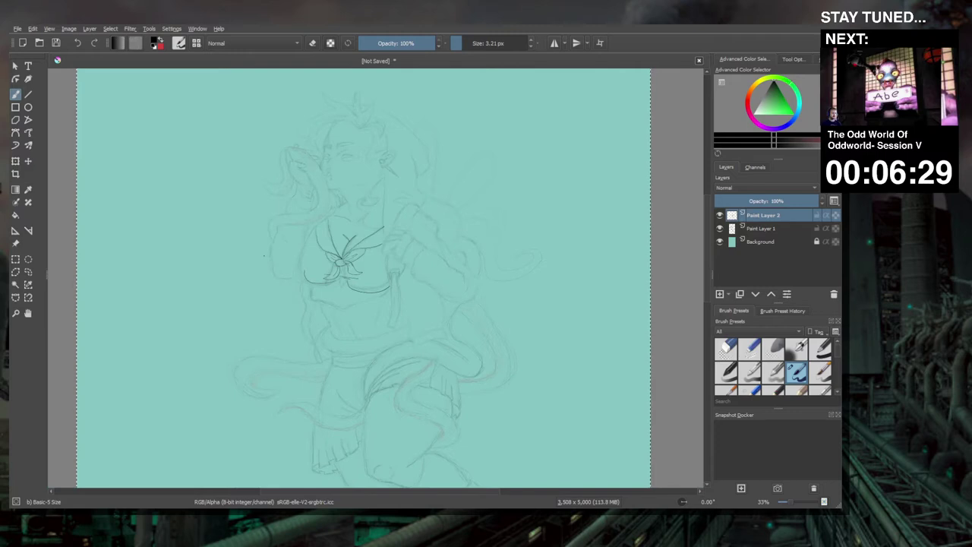
key("ctrl+z")
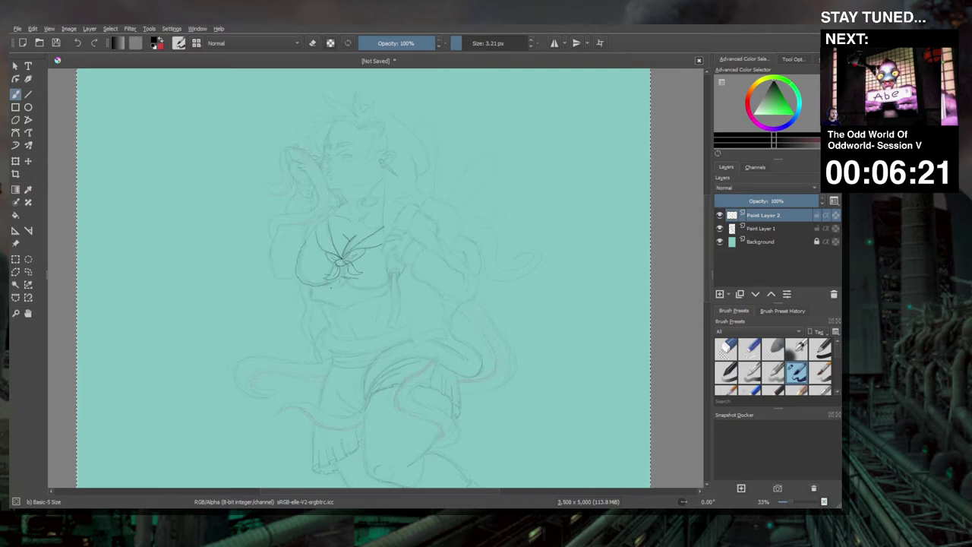
key("ctrl+z")
key("ctrl+shift+z")
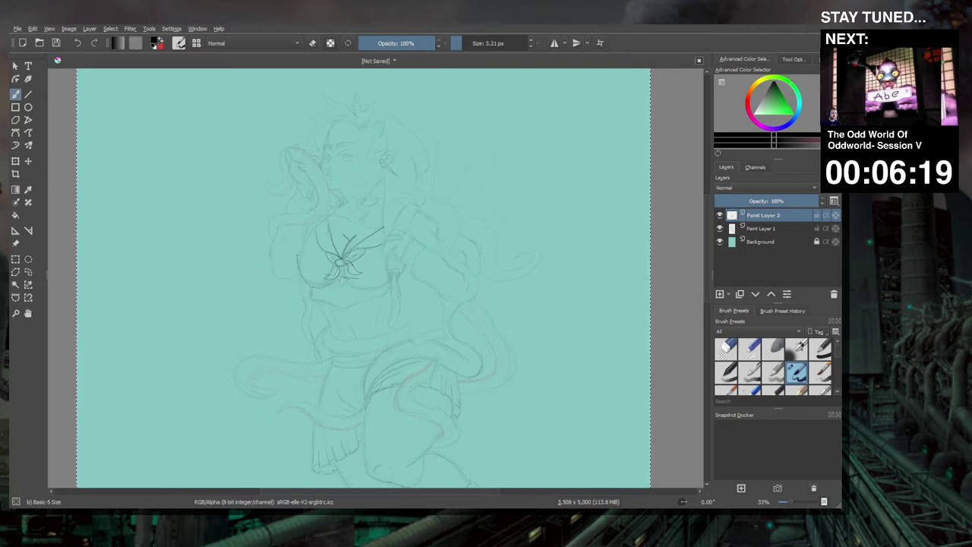
key("ctrl+z")
key("ctrl+shift+z")
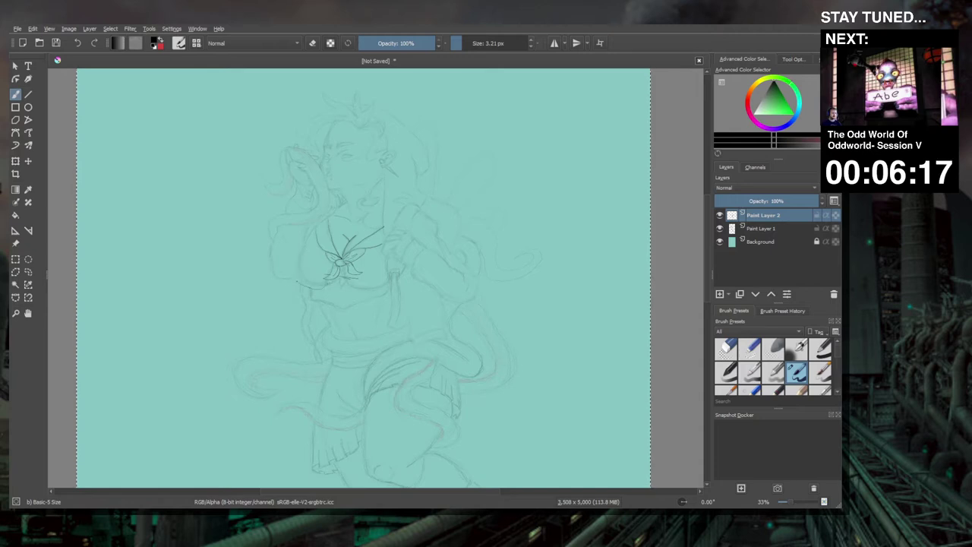
left_click_drag(350, 292, 388, 283)
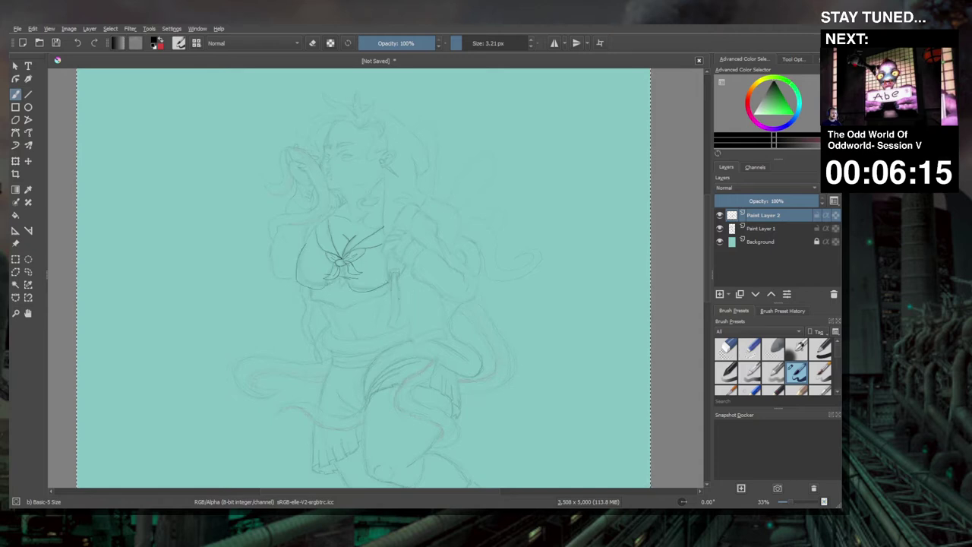
key("ctrl+z")
key("ctrl+z")
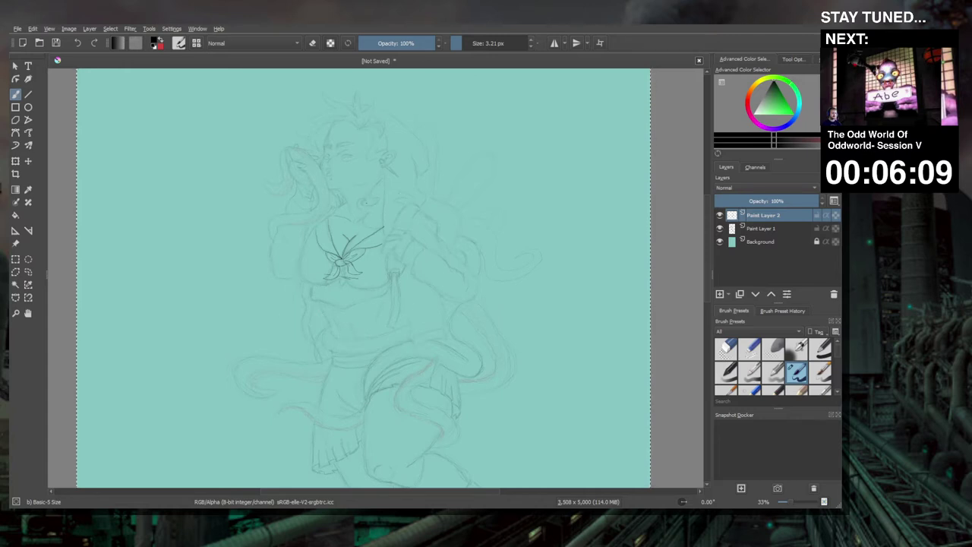
Save the document
key("plus")
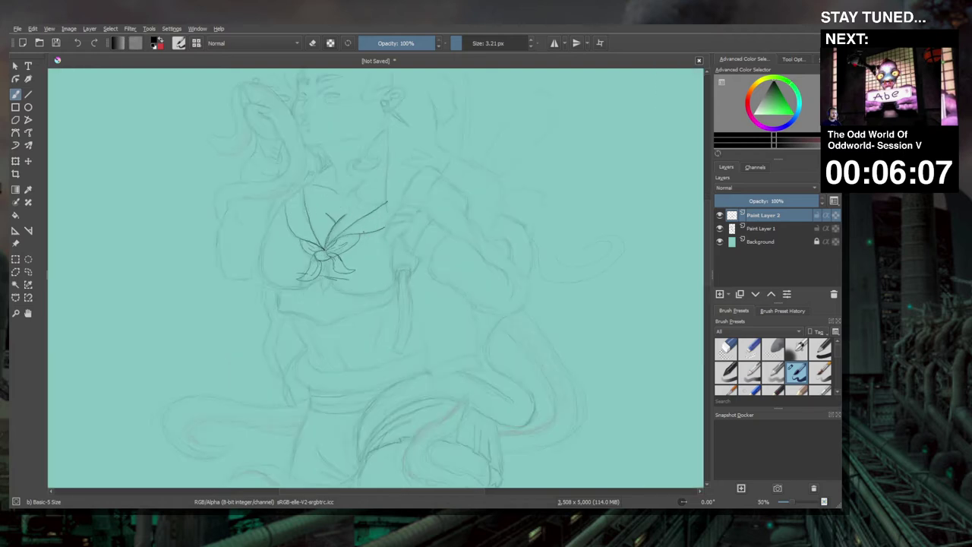
left_click_drag(354, 195, 354, 266)
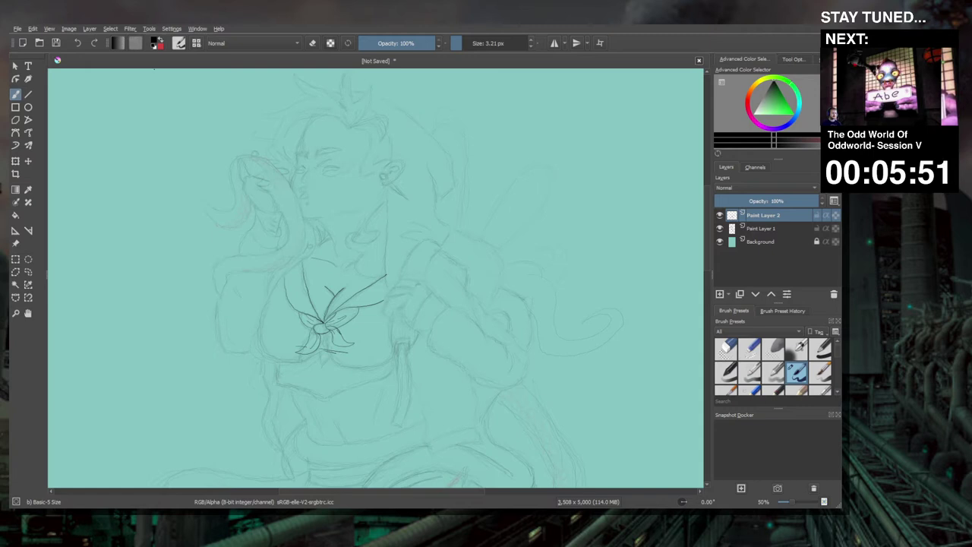
key("ctrl+s")
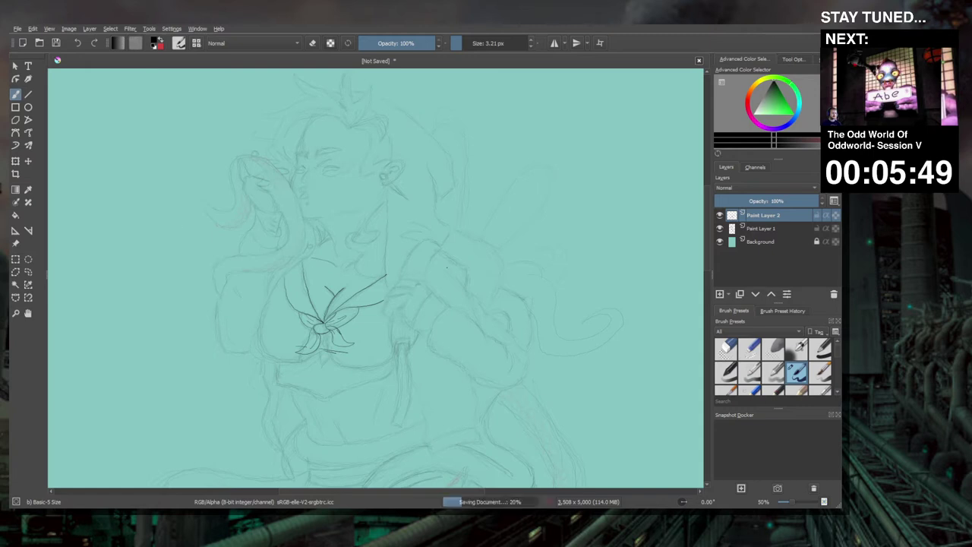